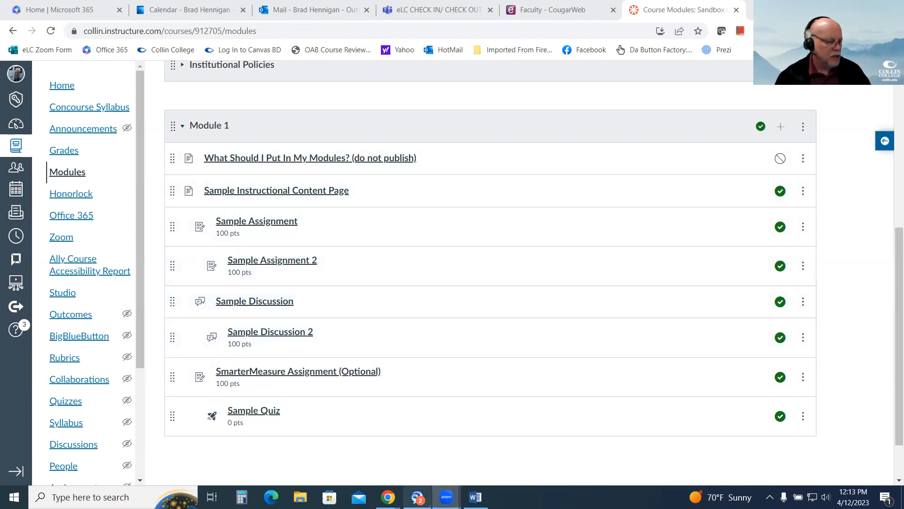
Switch to Word to check the rubrics outline, and return to the Canvas modules page in the browser.
left_click(475, 497)
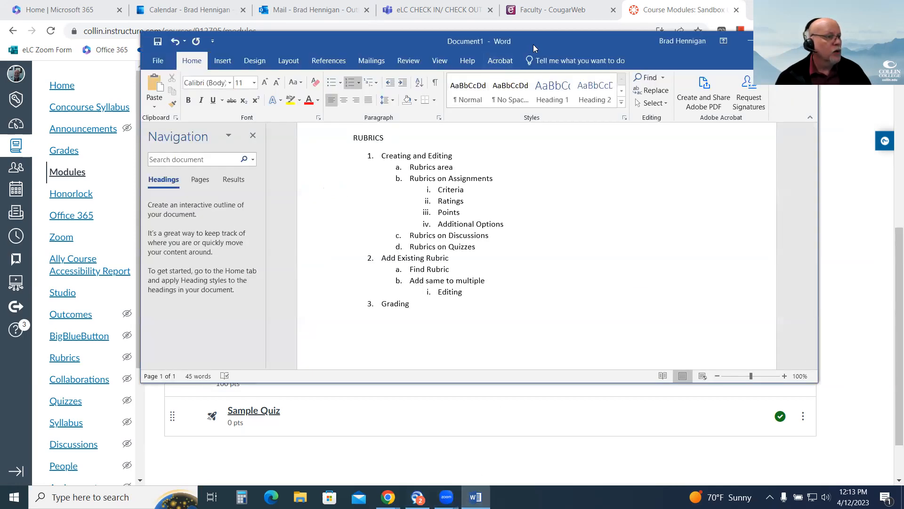
left_click_drag(544, 45, 551, 0)
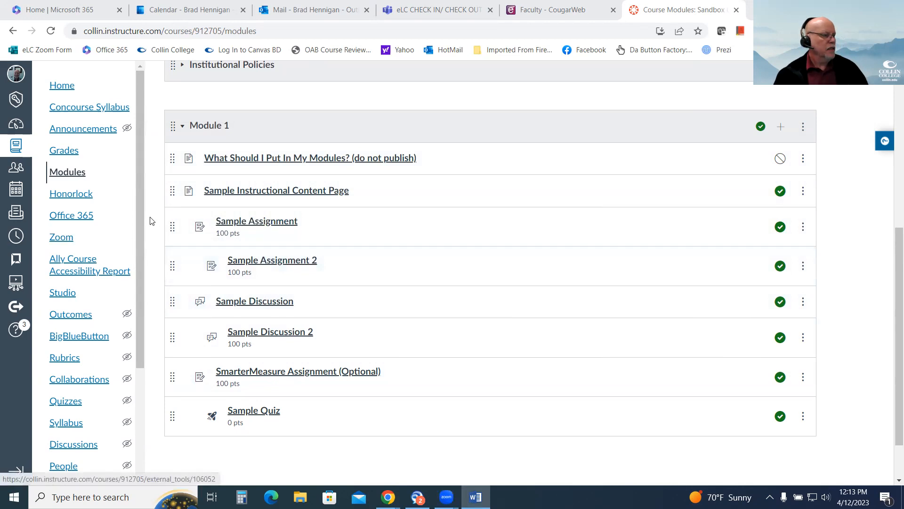
left_click(143, 202)
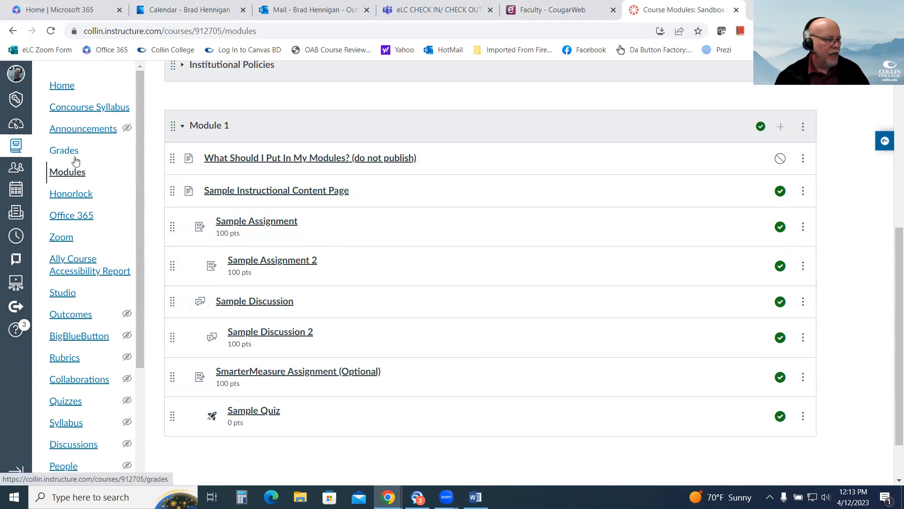
Go to the course's Rubrics area, view Sample Rubric and its editing form, and return to the rubric list.
left_click(65, 359)
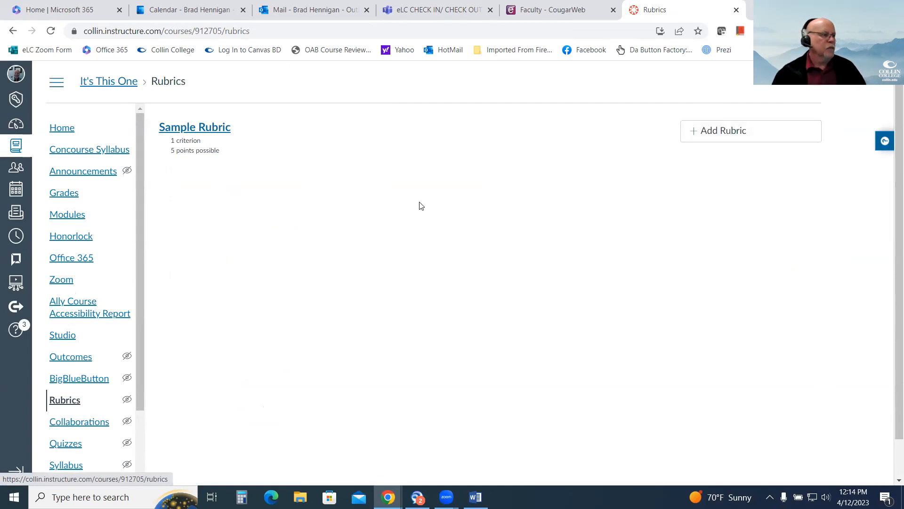
left_click(201, 128)
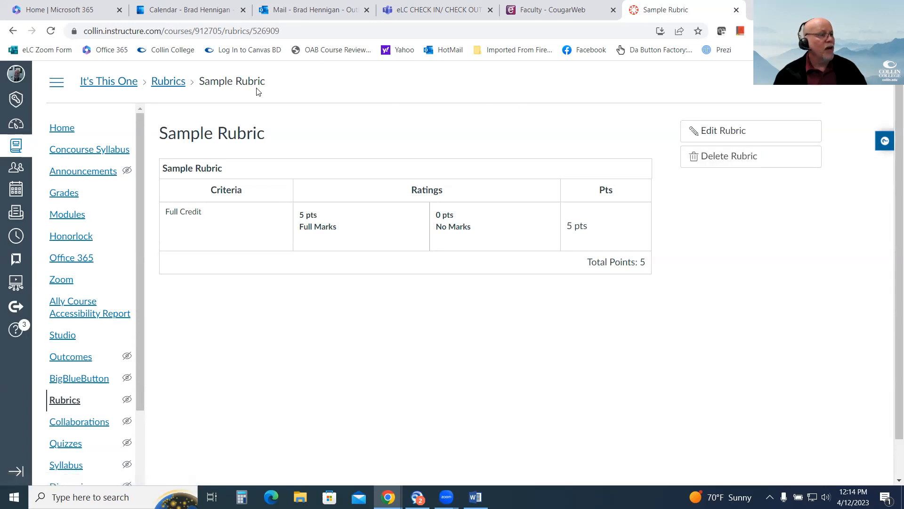
left_click(172, 82)
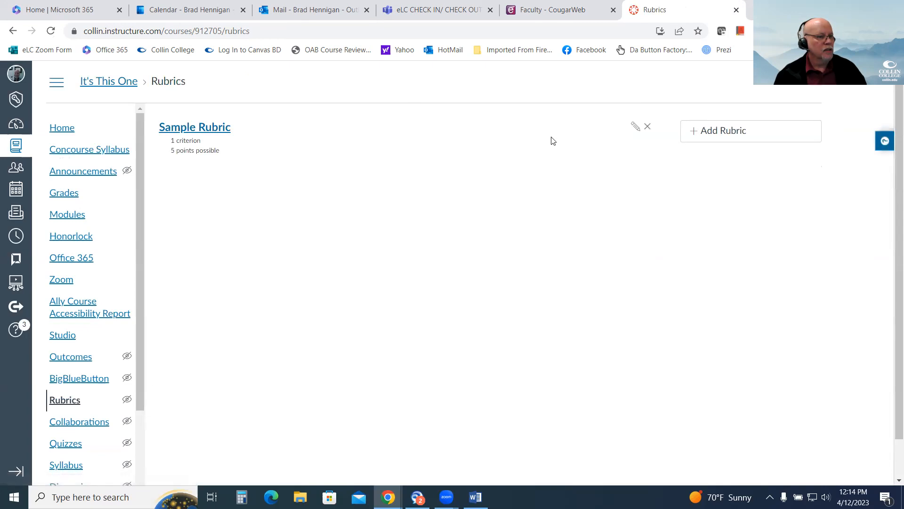
left_click(636, 131)
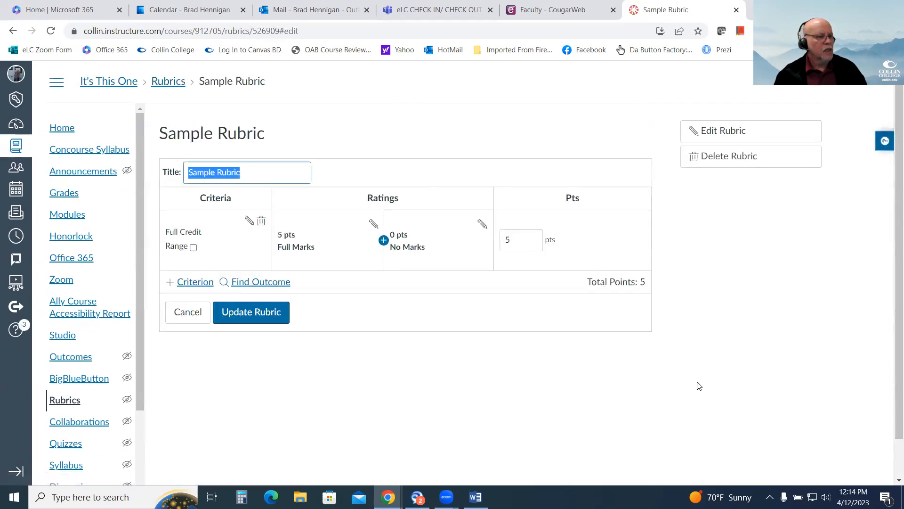
left_click(66, 401)
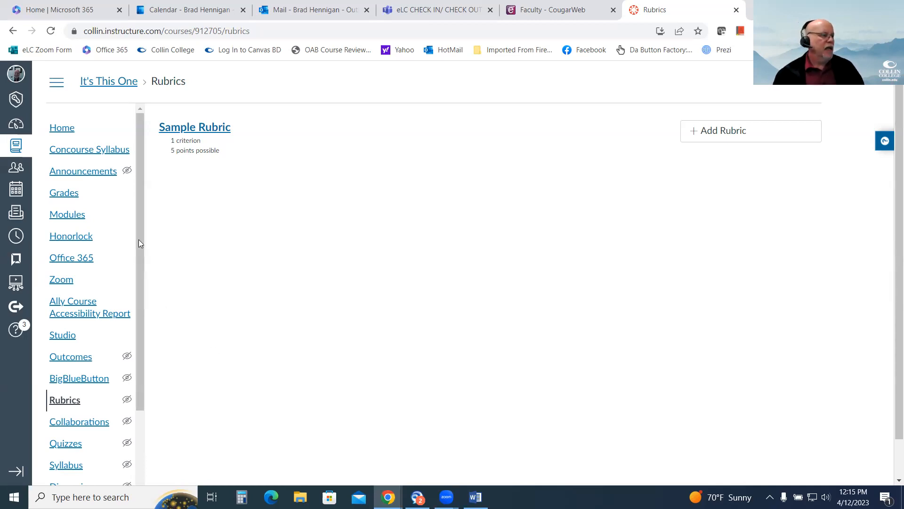
Open Sample Assignment from Module 1 in the course modules.
left_click(71, 214)
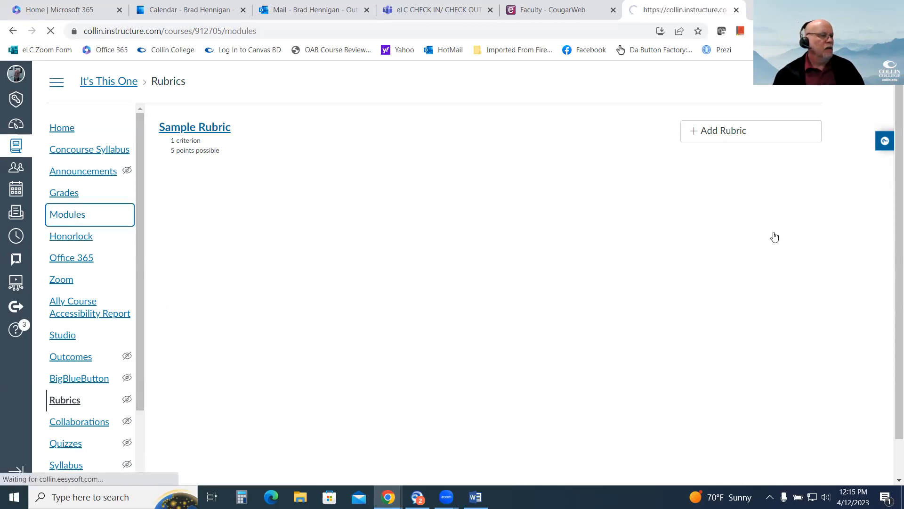
scroll(687, 292, "down", 7)
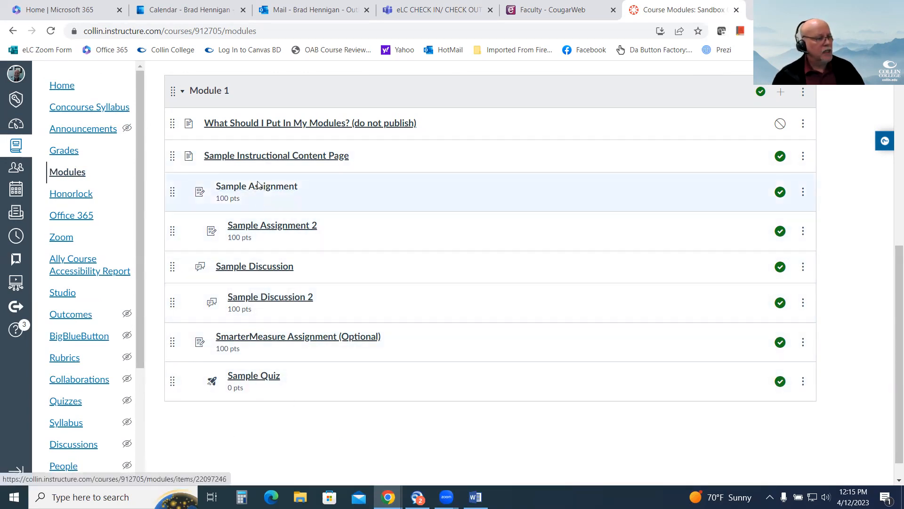
left_click(256, 188)
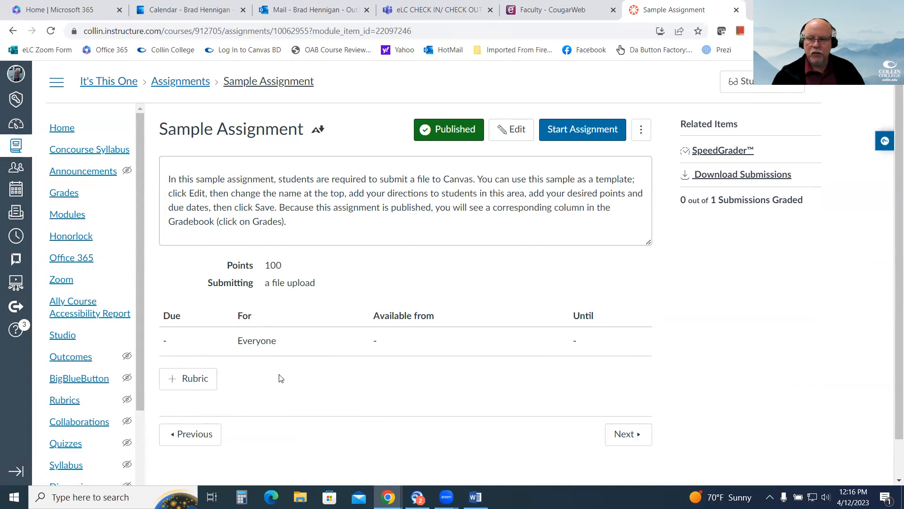
scroll(316, 367, "down", 1)
scroll(317, 368, "up", 1)
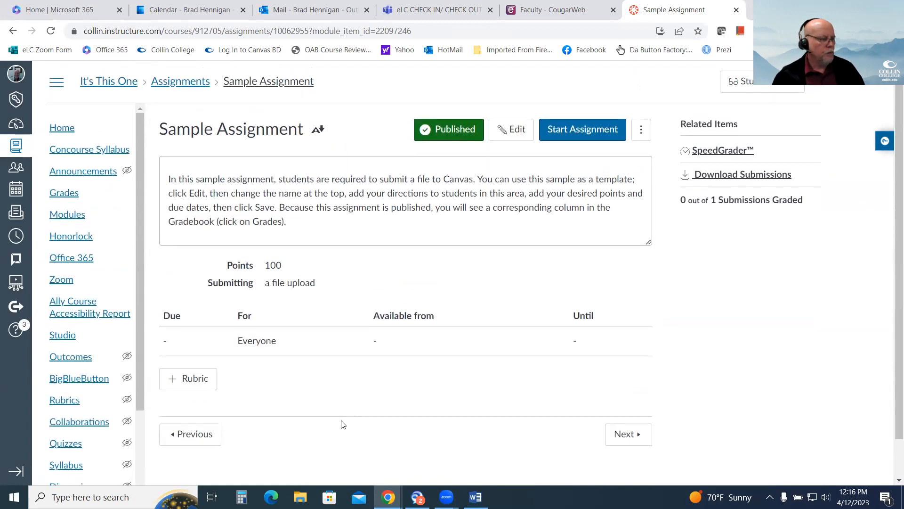
Start a new rubric on Sample Assignment and title it "Assignment Rubric".
left_click(193, 382)
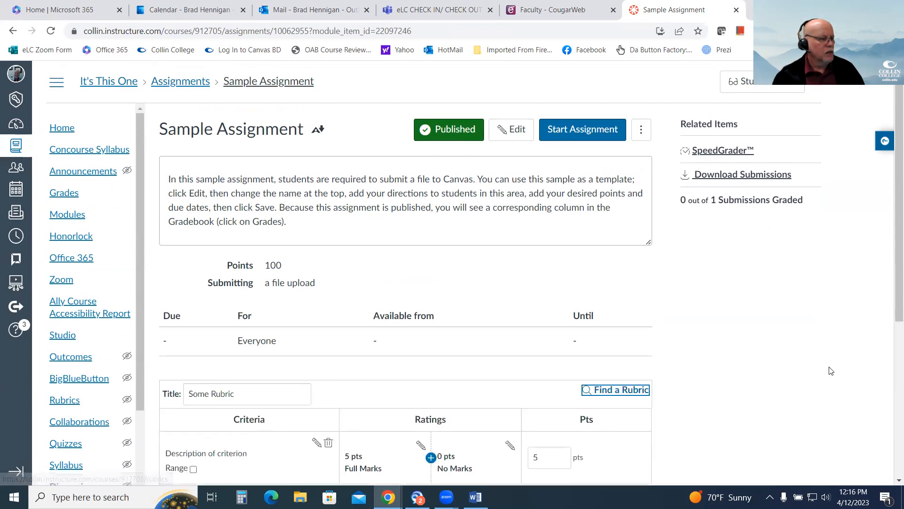
scroll(754, 311, "down", 3)
scroll(804, 310, "down", 1)
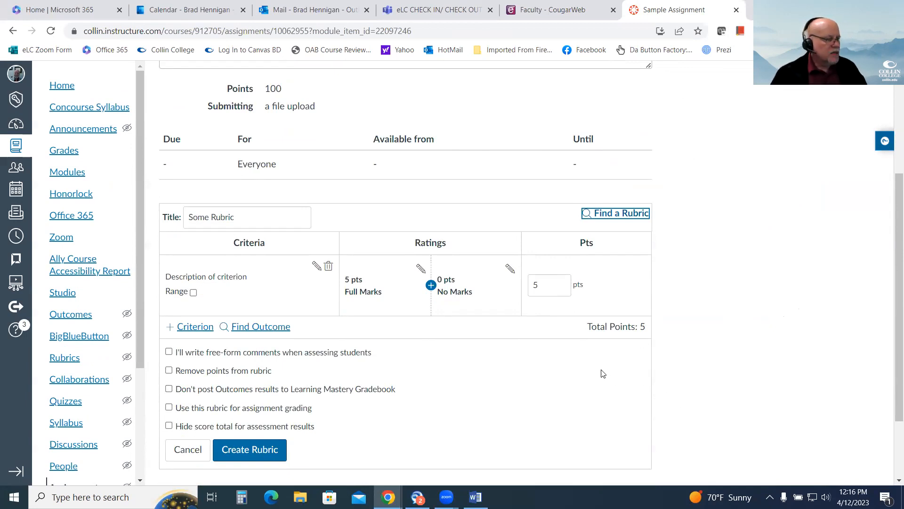
scroll(522, 373, "down", 1)
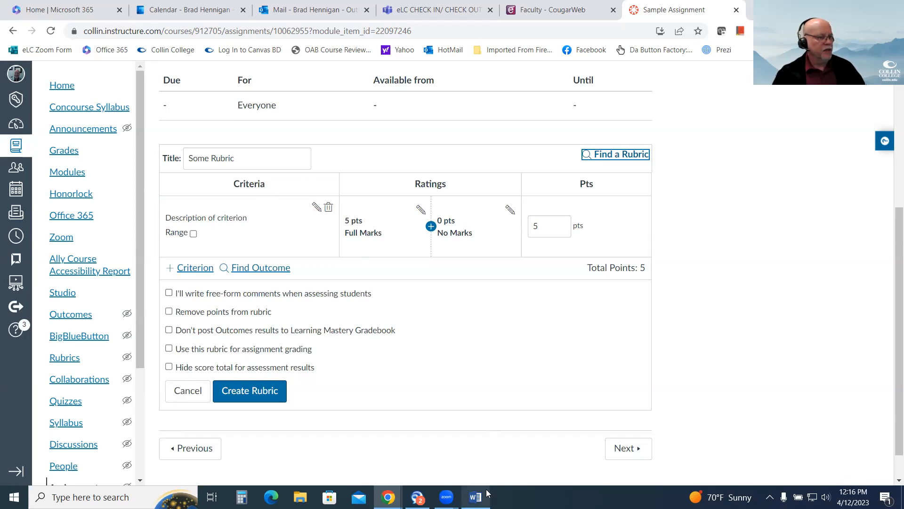
scroll(485, 468, "up", 3)
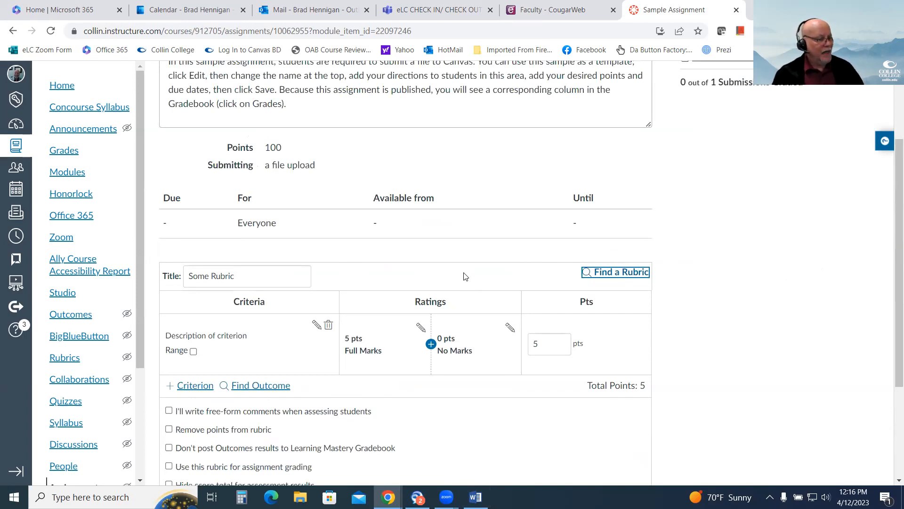
left_click(270, 276)
left_click_drag(258, 275, 165, 275)
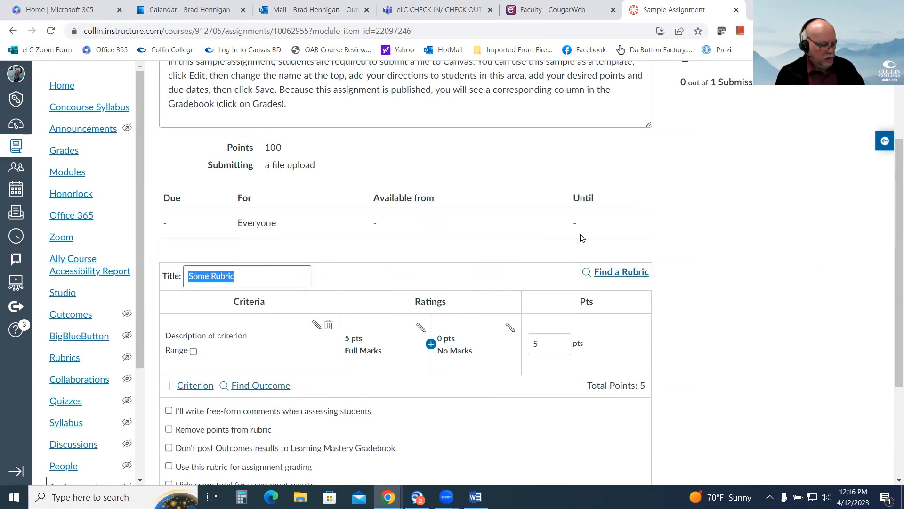
type("Asi")
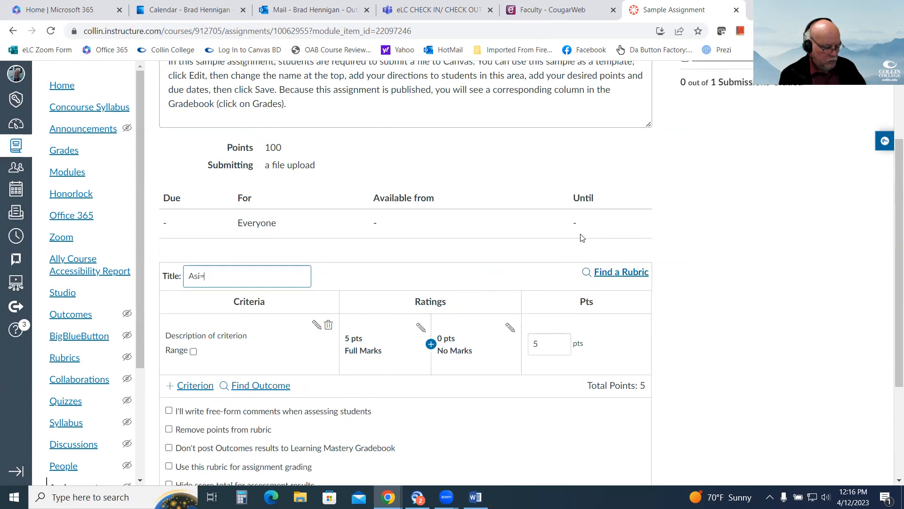
type("ssignment")
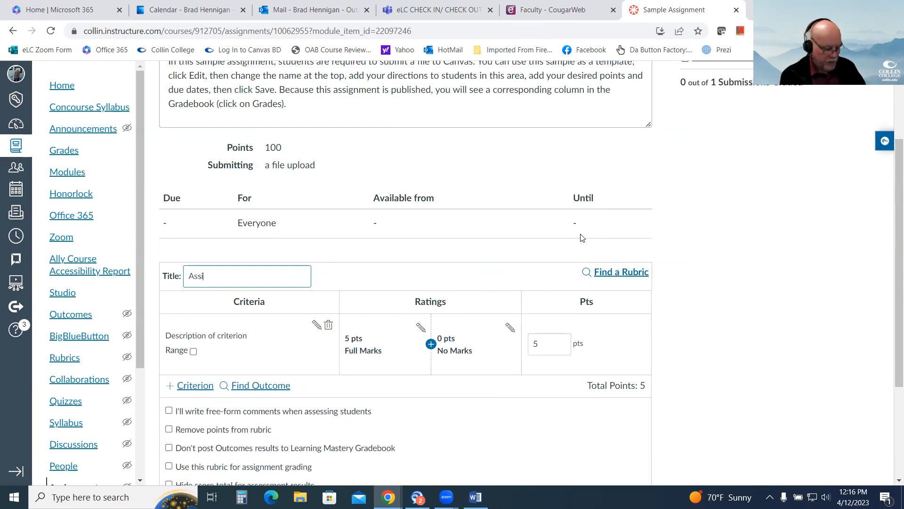
type(" Rubric")
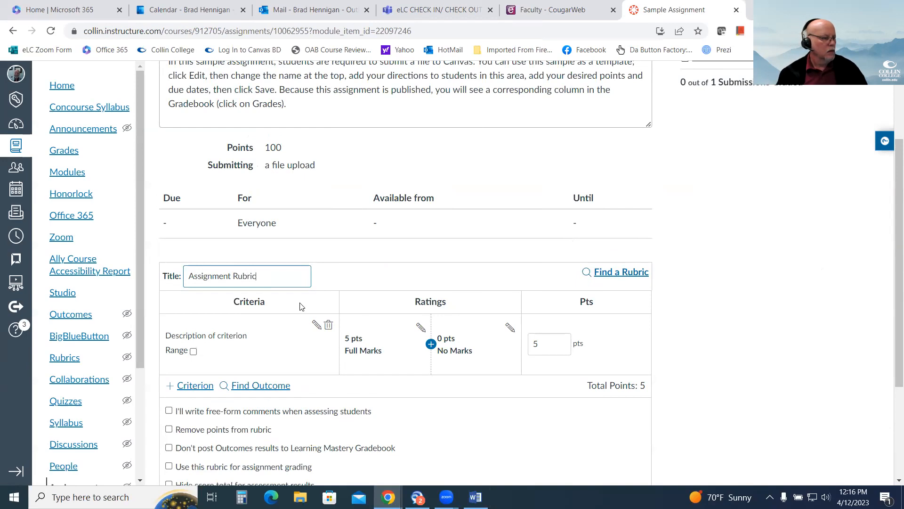
left_click(372, 282)
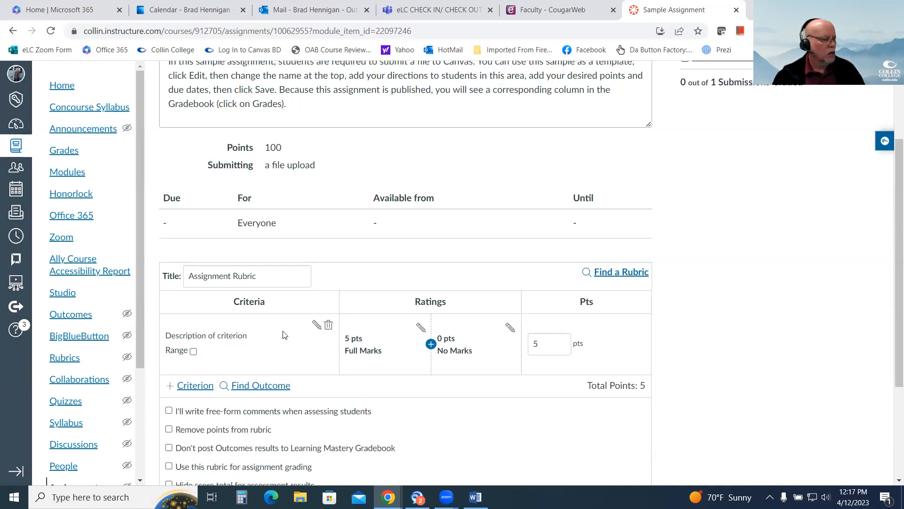
Edit the rubric's first criterion and set its description to "Critical Thinking".
left_click(315, 325)
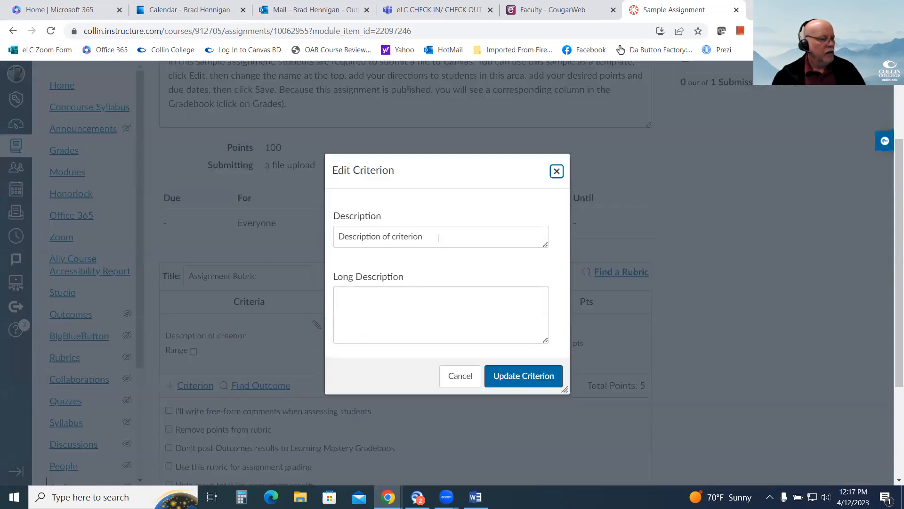
left_click_drag(438, 238, 298, 235)
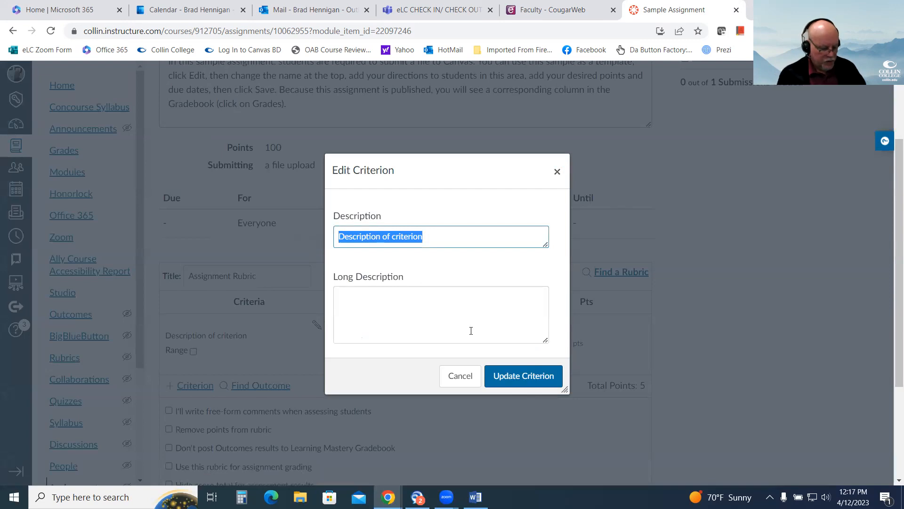
type("Criticl")
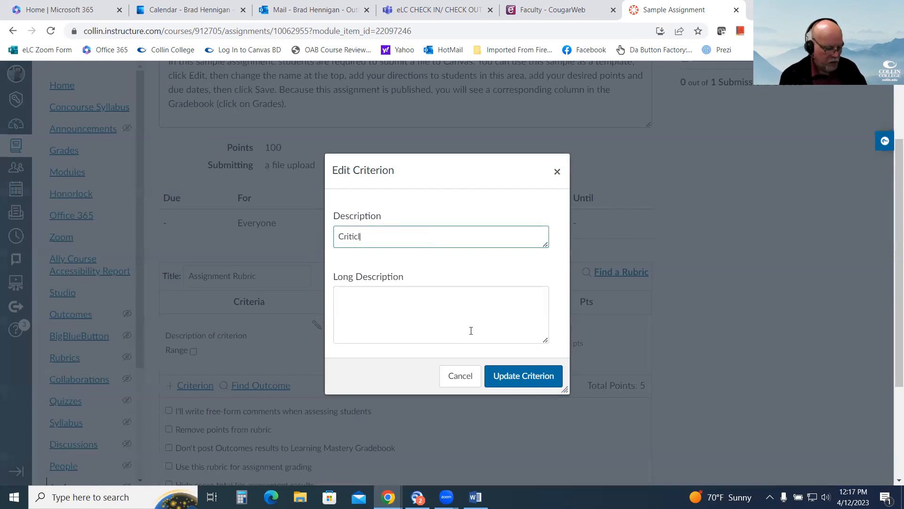
type(" Thinking")
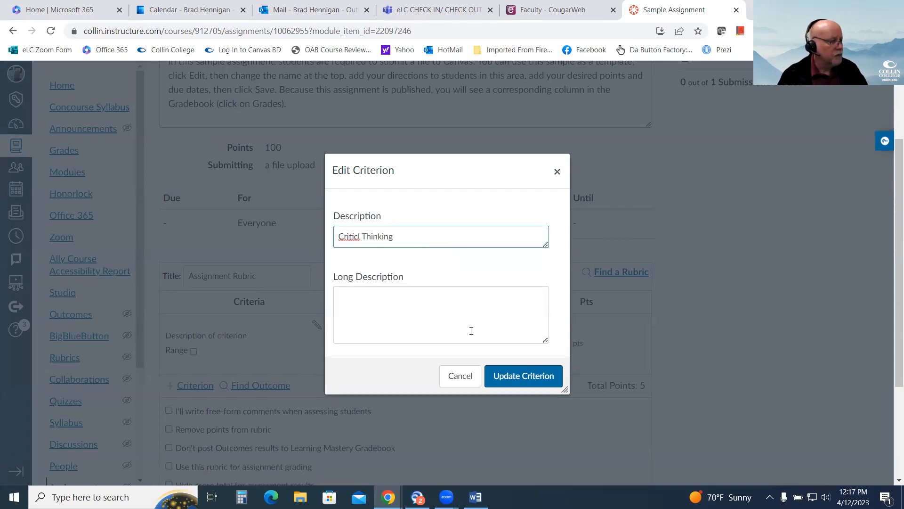
type("a")
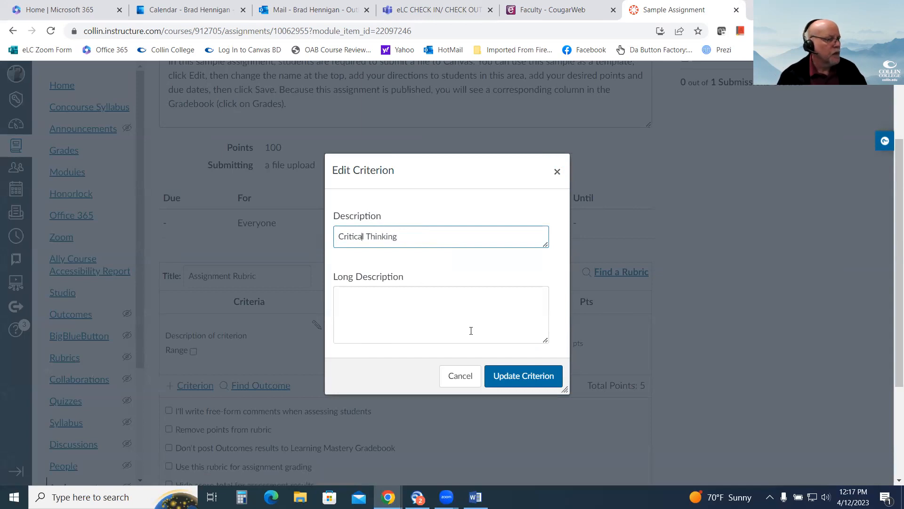
Enter "Very imporant" as the criterion's long description and update the criterion.
left_click(437, 304)
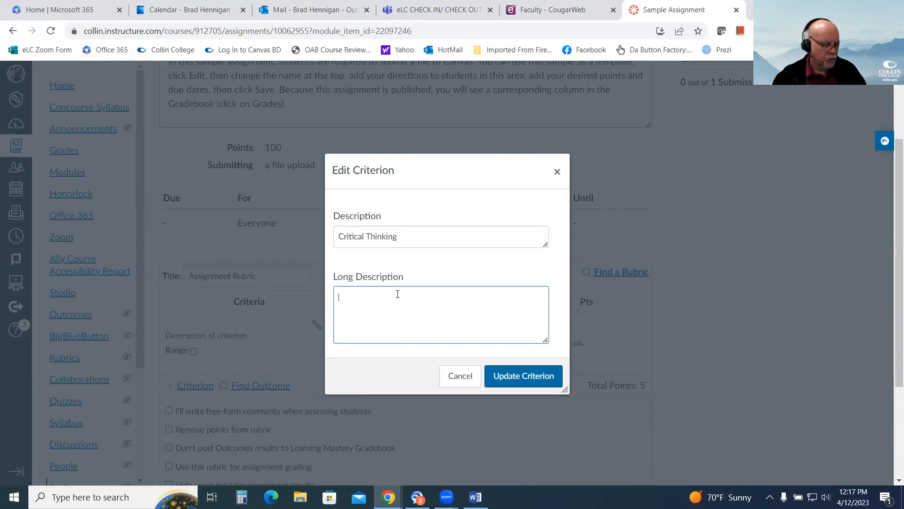
type("Very")
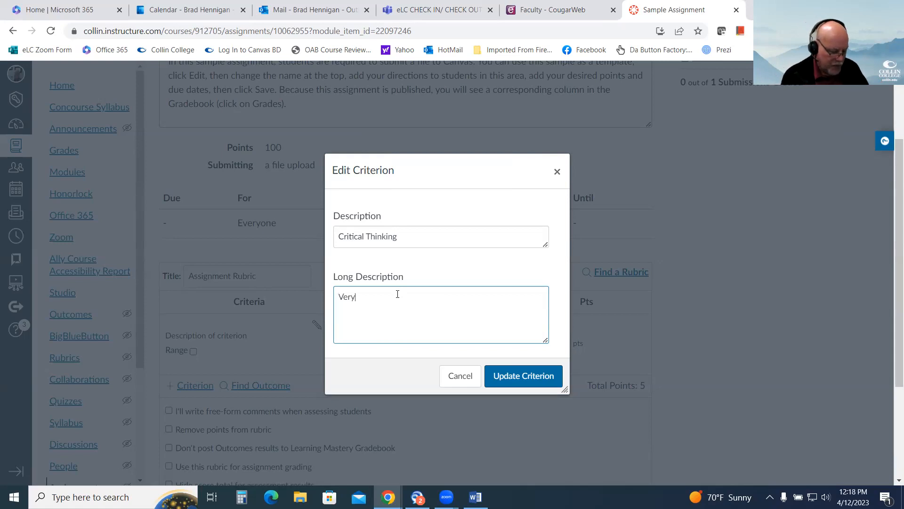
type(" impiort")
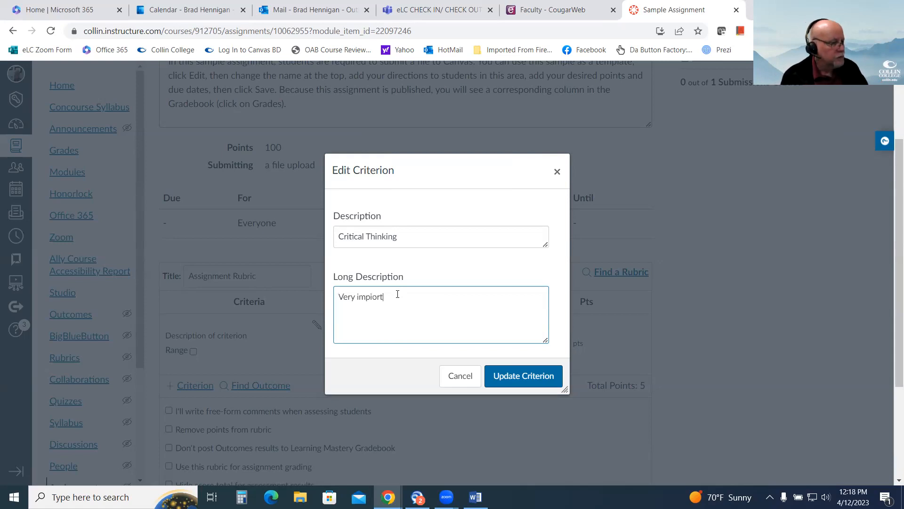
key("BackSpace")
key("BackSpace")
key("BackSpace")
key("BackSpace")
type("orant")
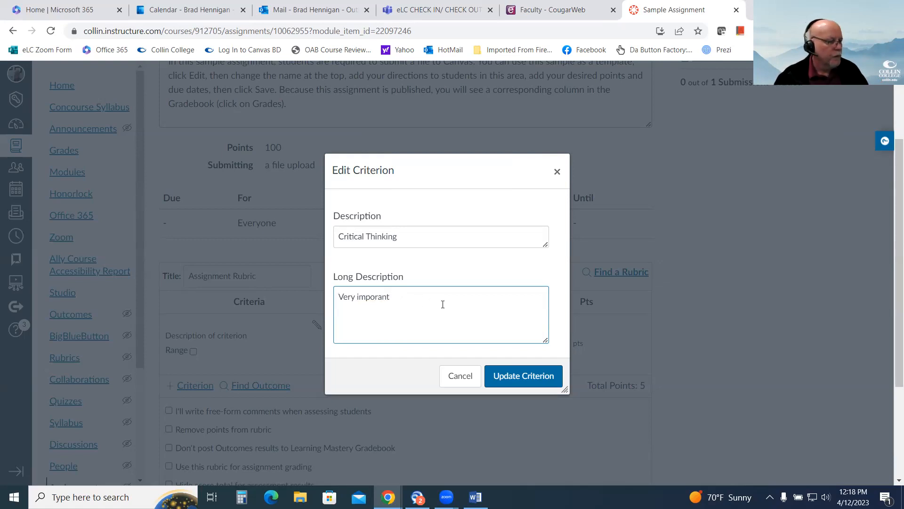
left_click(531, 376)
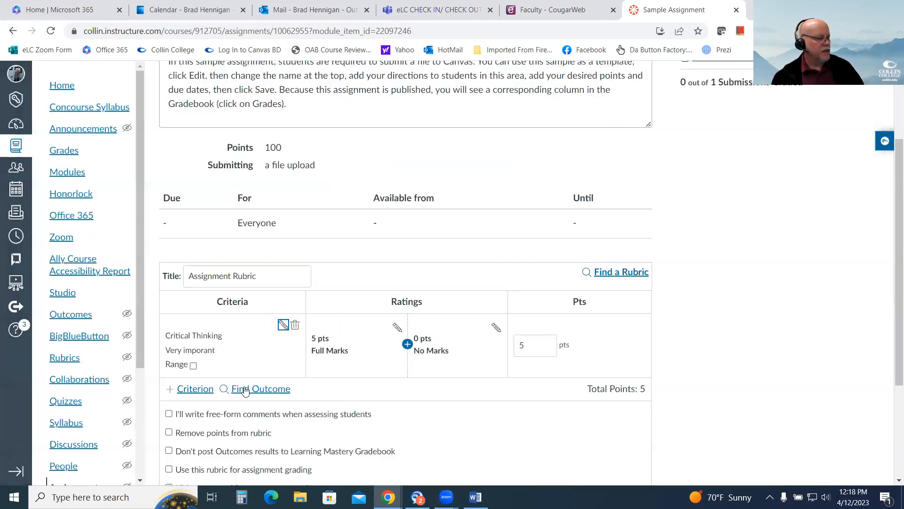
View the choices for adding a new criterion or duplicating an existing one, and dismiss them.
scroll(218, 308, "down", 1)
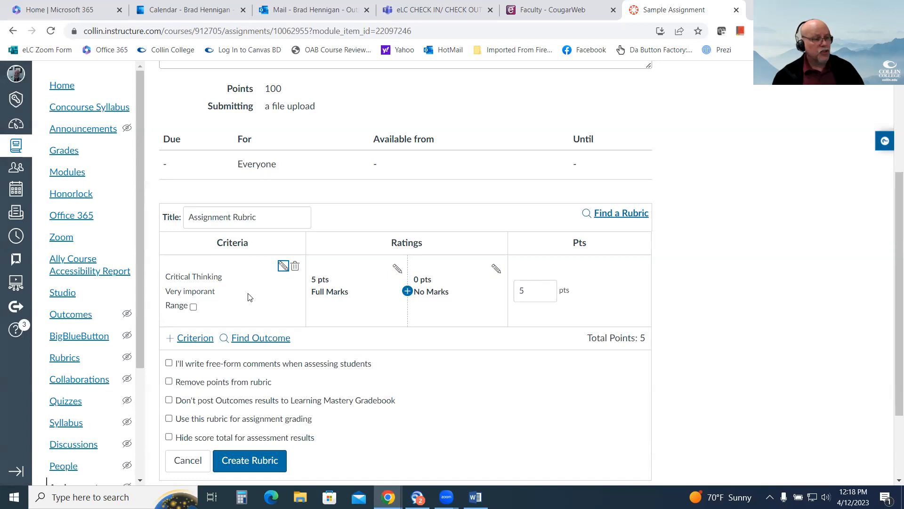
left_click(190, 338)
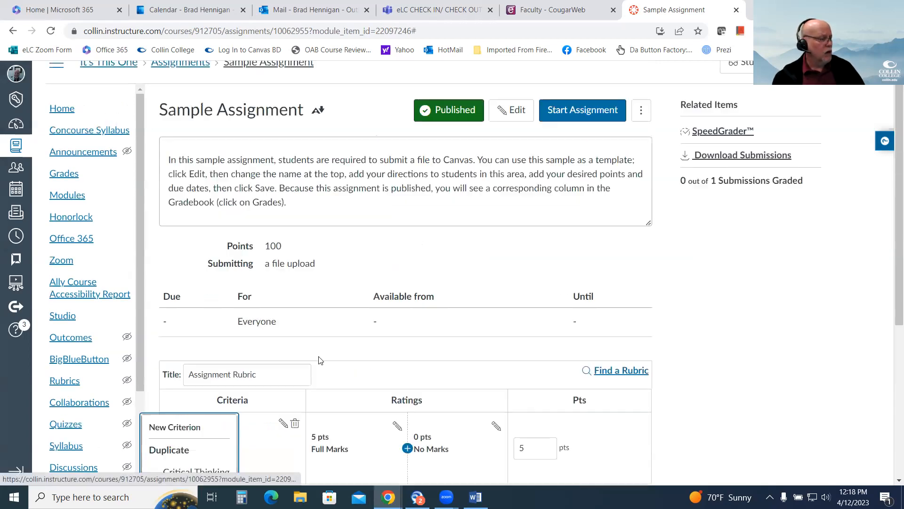
scroll(330, 363, "down", 3)
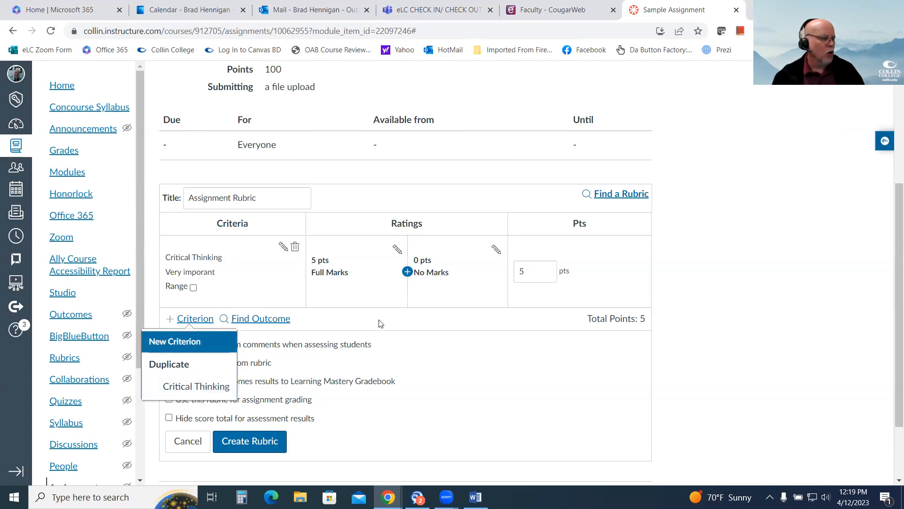
key("Escape")
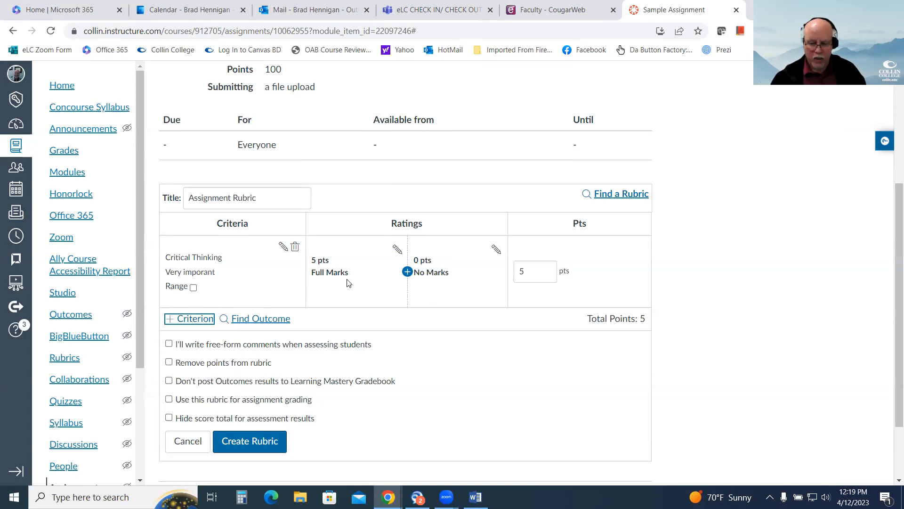
Add a 3-point rating titled "Average" between Full Marks and No Marks for the Critical Thinking criterion.
left_click(407, 272)
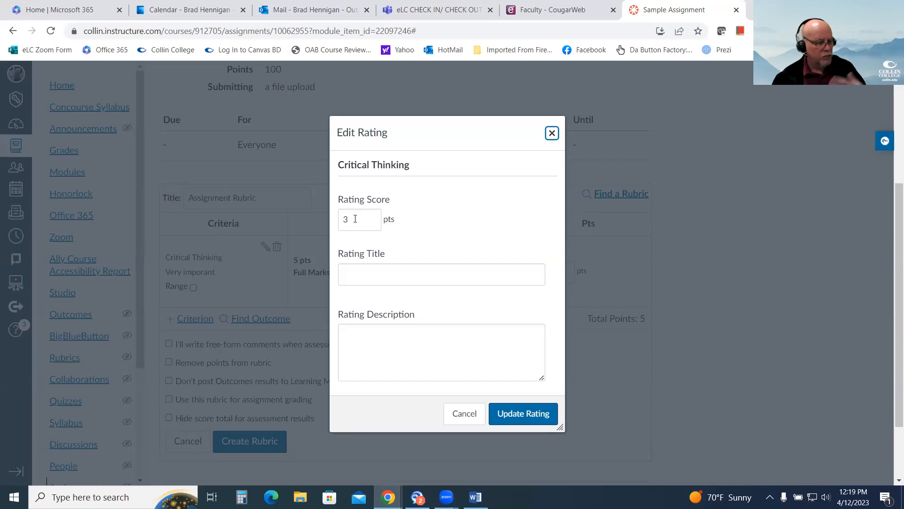
left_click(355, 218)
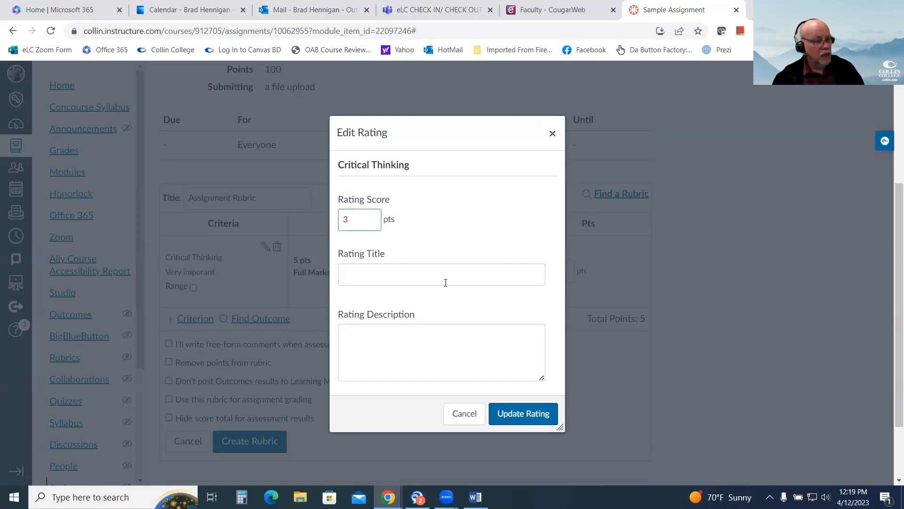
left_click(415, 276)
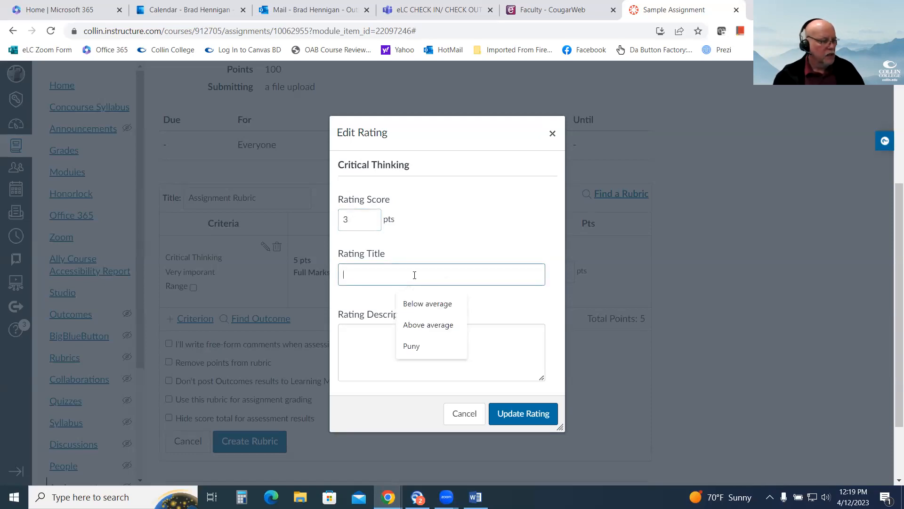
type("Average")
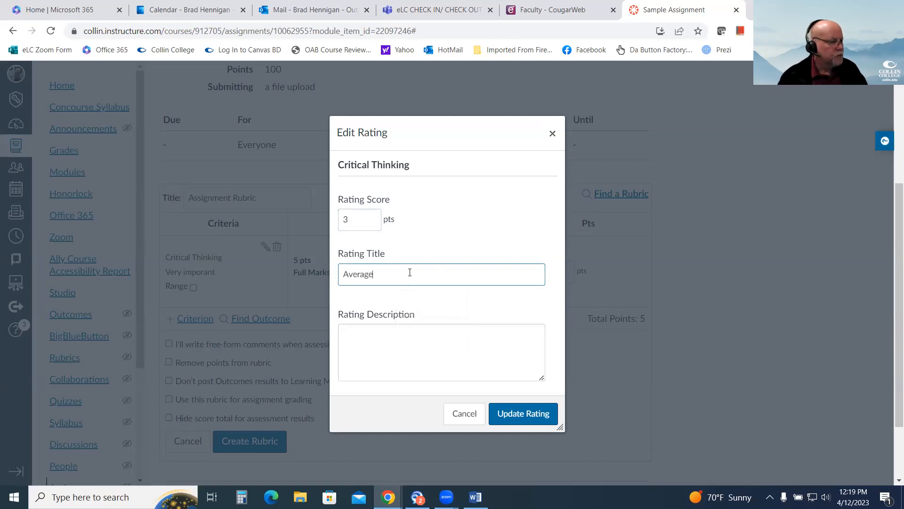
left_click(465, 346)
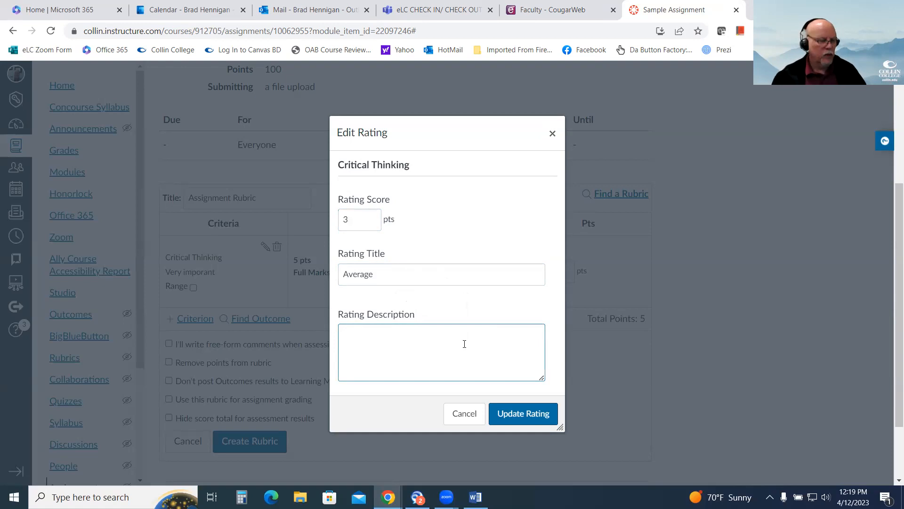
left_click(522, 417)
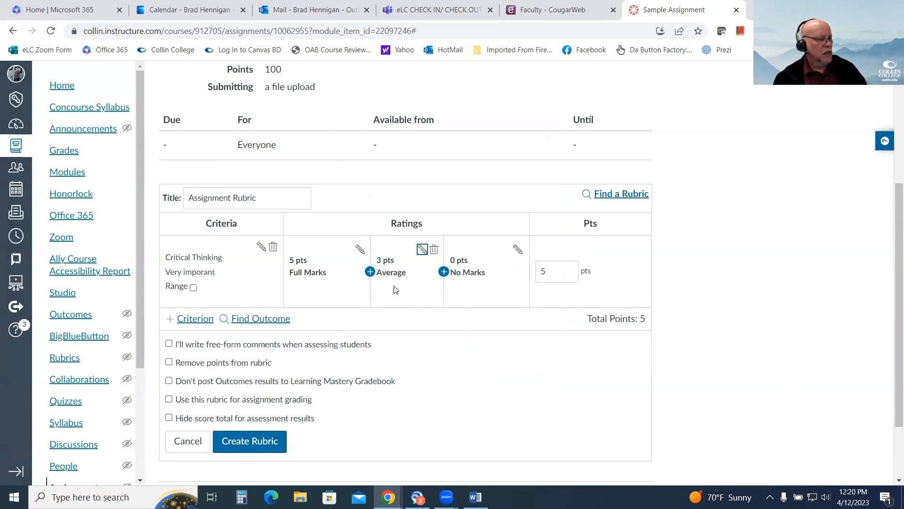
Add a 4-point rating titled "Above average" between the Full Marks and Average ratings.
left_click(370, 273)
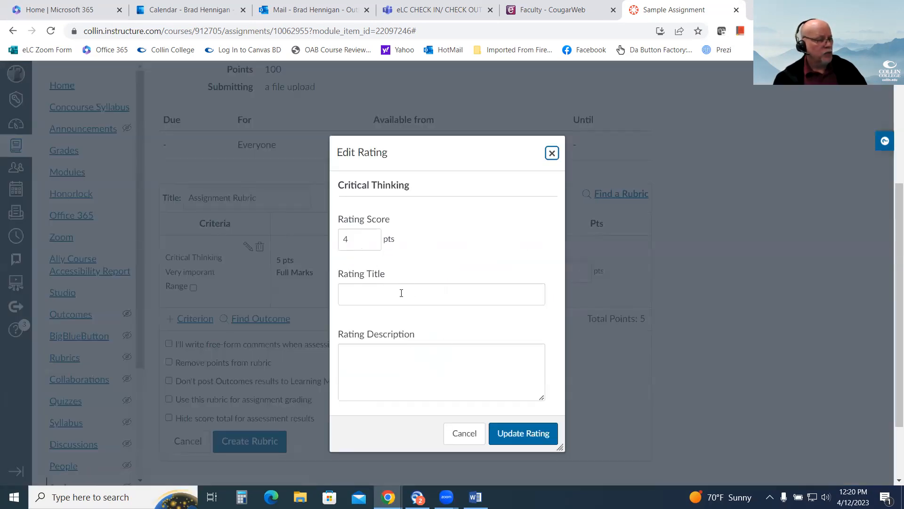
left_click(367, 298)
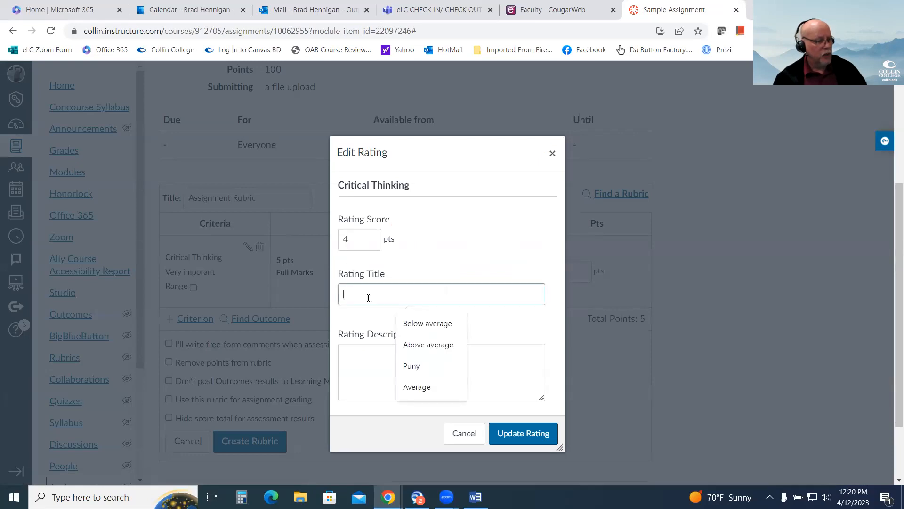
left_click(418, 351)
left_click(533, 373)
left_click(536, 433)
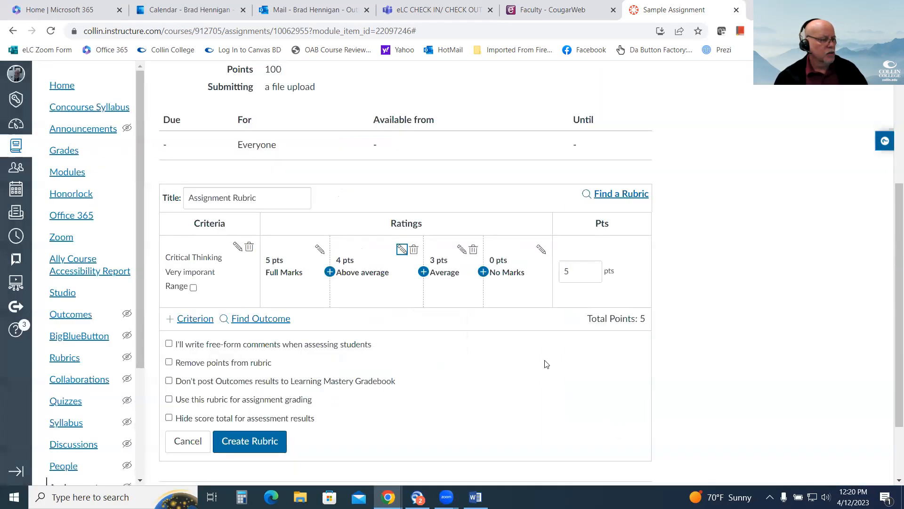
Add a 2-point rating titled "Below average" between the Average and No Marks ratings.
left_click(483, 272)
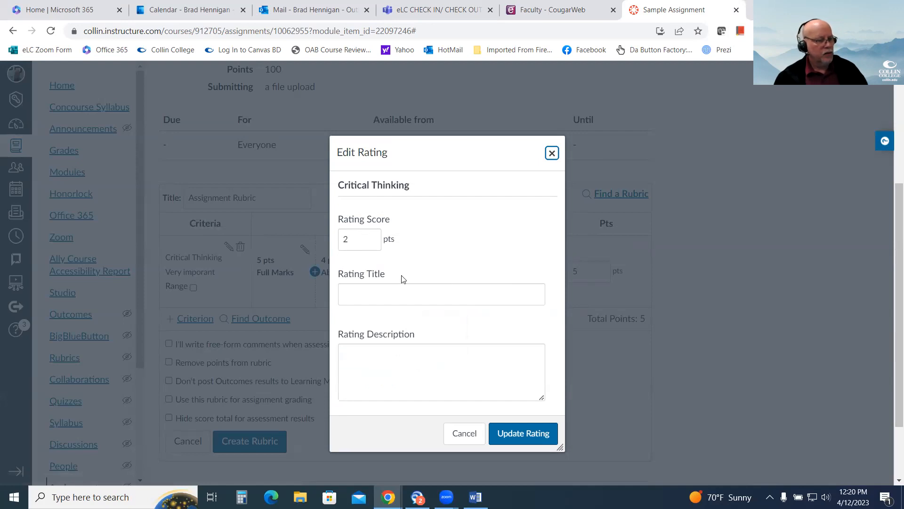
left_click(405, 290)
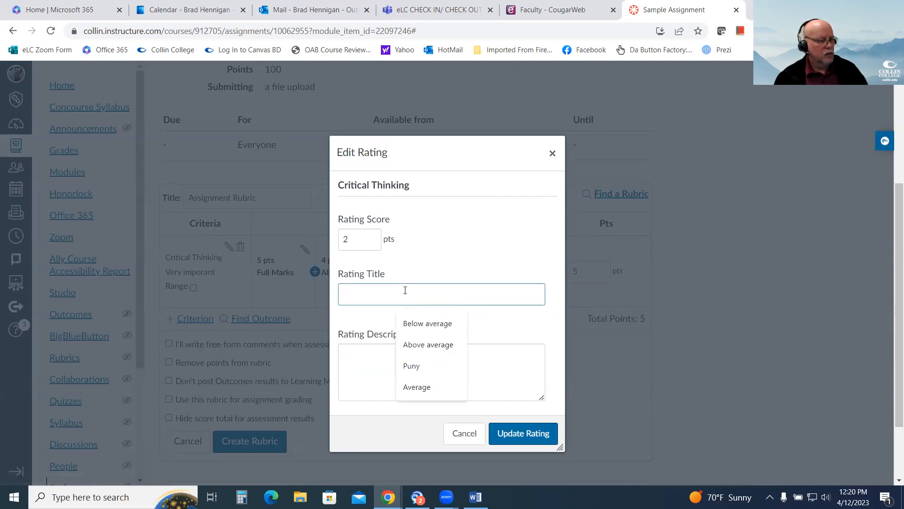
left_click(433, 324)
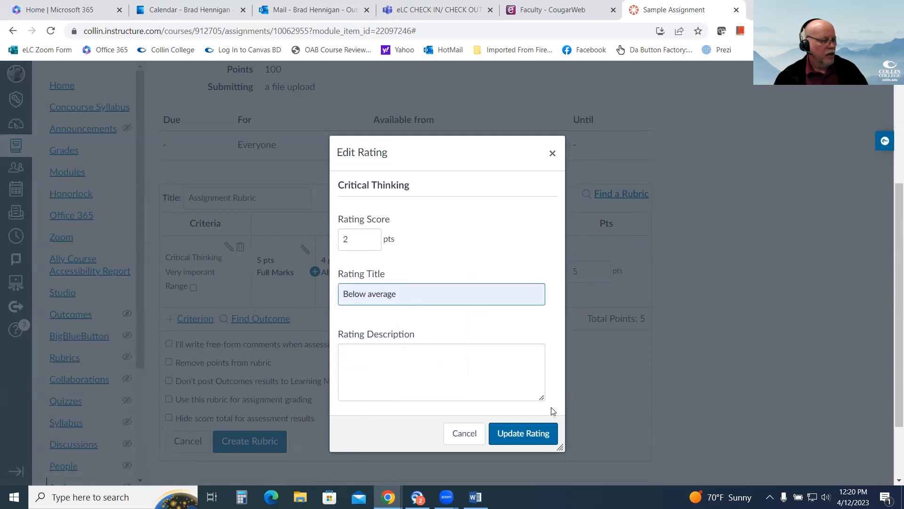
left_click(544, 432)
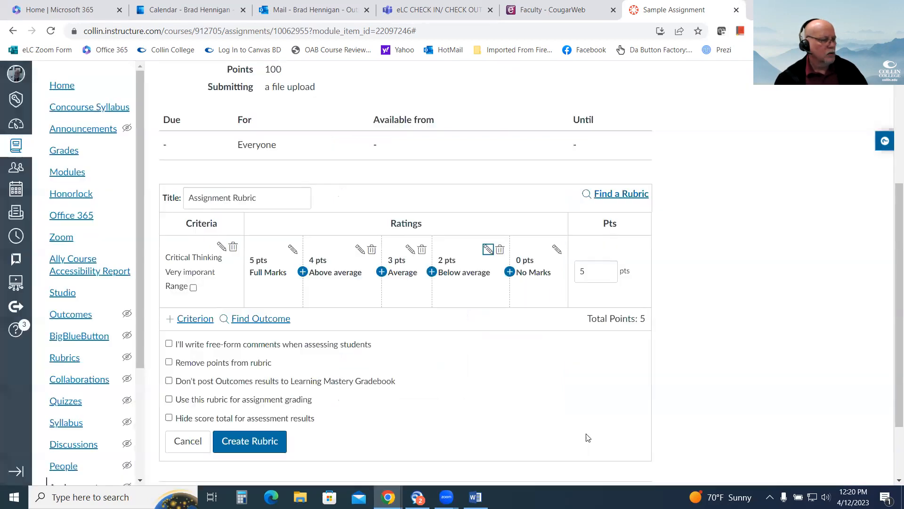
Add a 1-point rating titled "Puny" between the Below average and No Marks ratings.
left_click(510, 272)
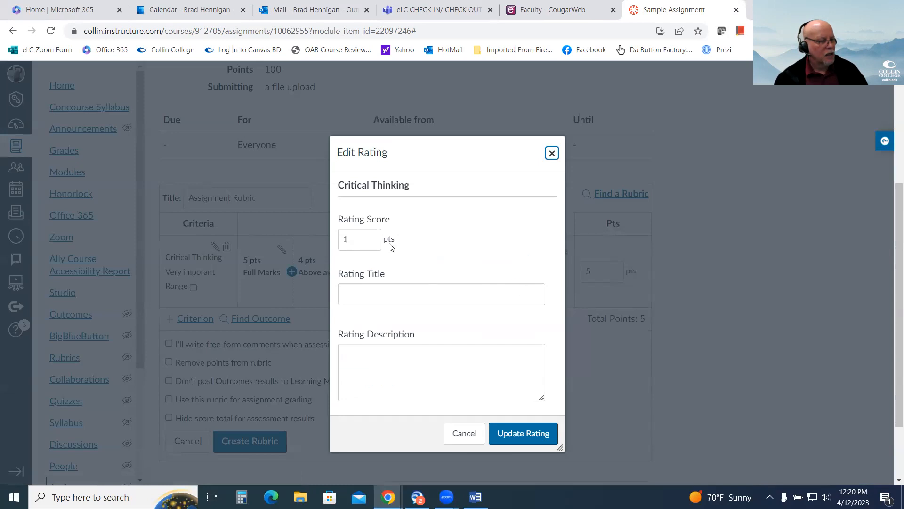
left_click(390, 292)
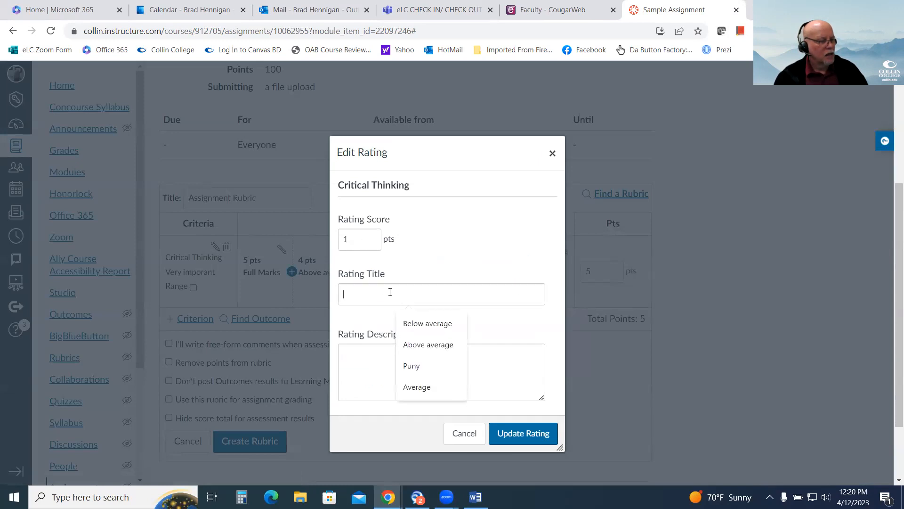
left_click(423, 367)
left_click(542, 435)
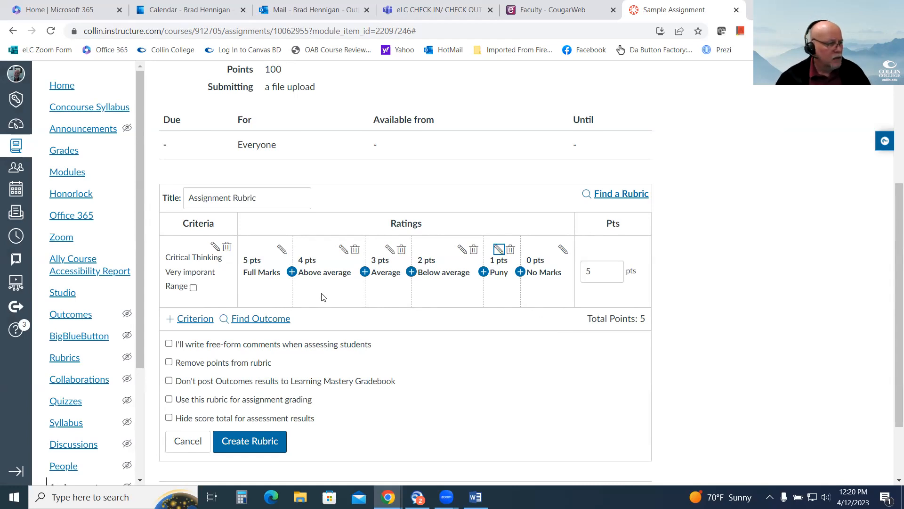
View the editable details of the Full Marks rating and close them without saving.
left_click(282, 250)
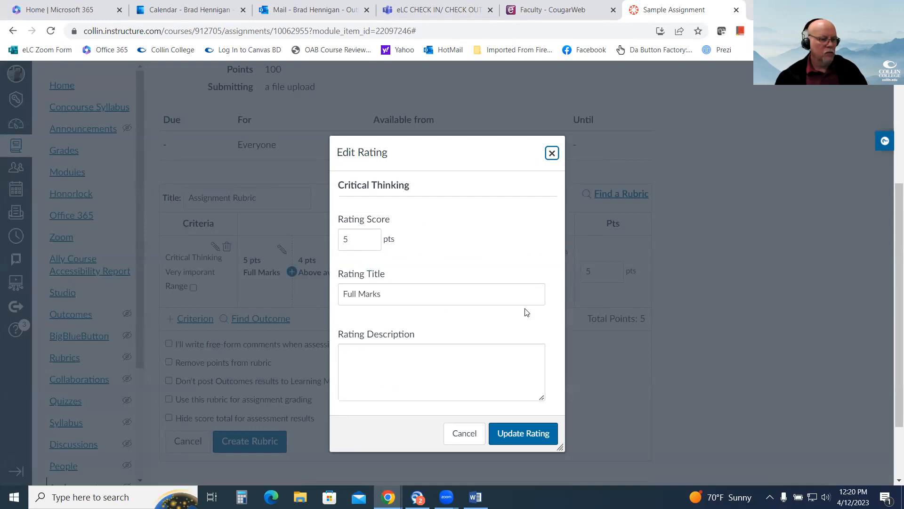
left_click(464, 434)
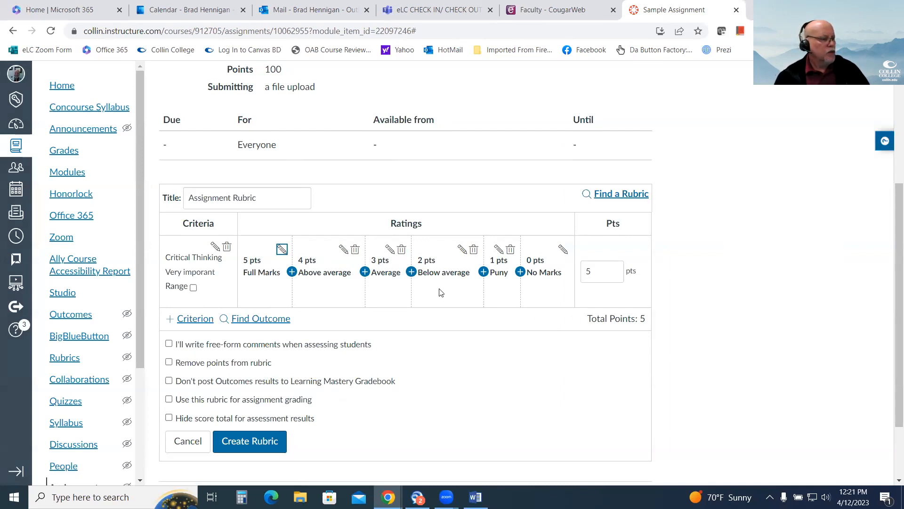
Delete the Above average, Puny and Below average ratings from the Critical Thinking criterion.
left_click(355, 251)
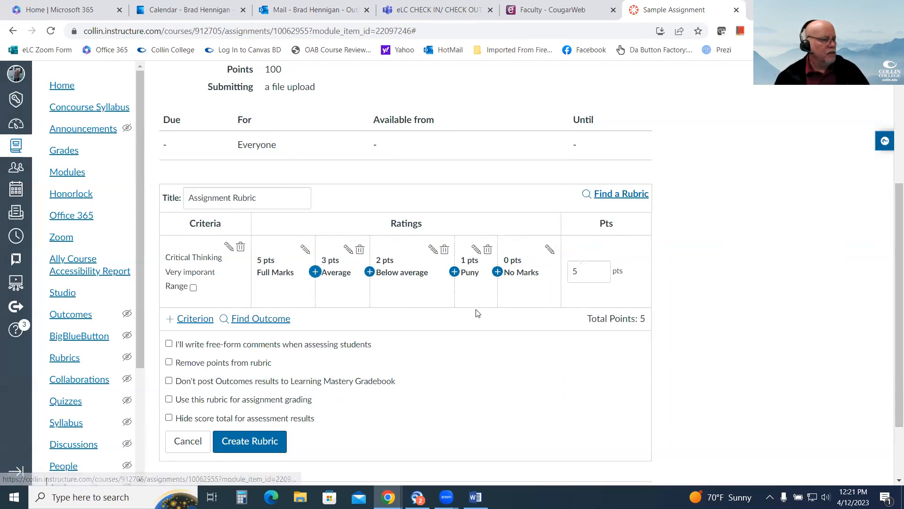
left_click(487, 255)
left_click(472, 250)
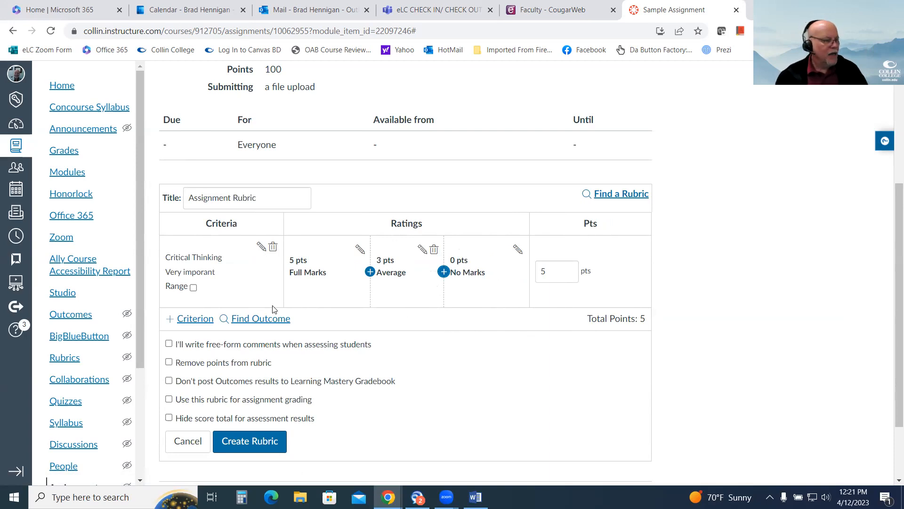
Try the Critical Thinking criterion's Range option on and off to compare the ratings, and leave it enabled.
left_click(193, 287)
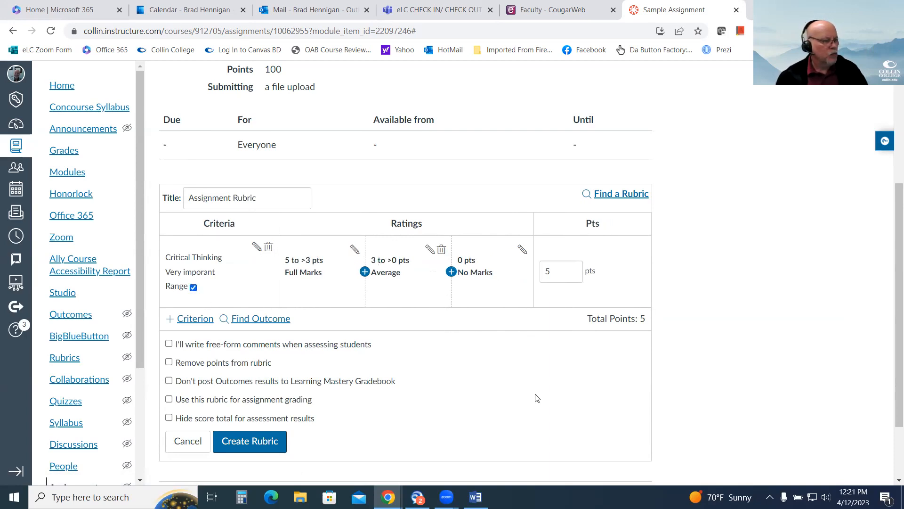
left_click(194, 287)
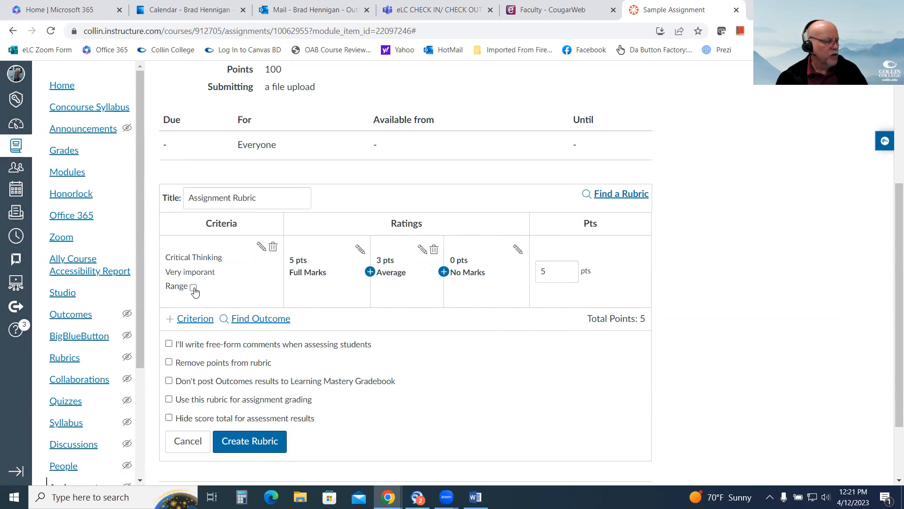
left_click(194, 288)
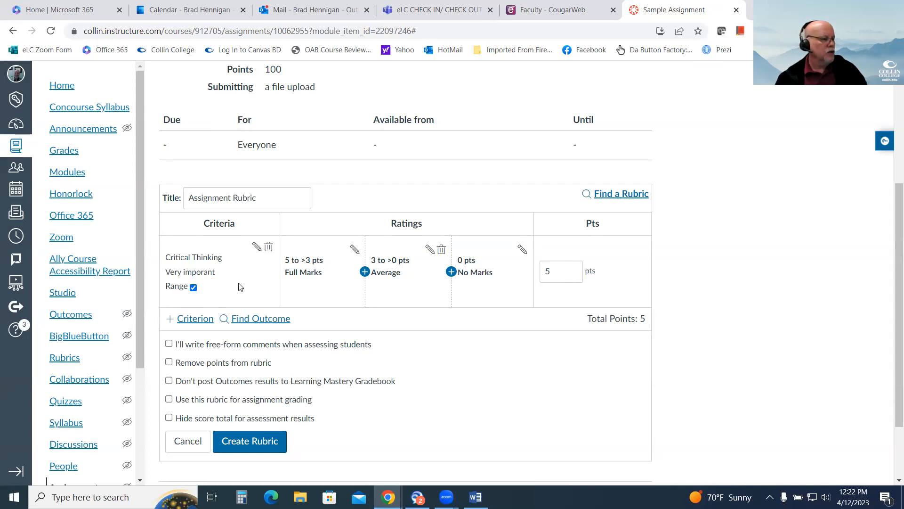
left_click(193, 287)
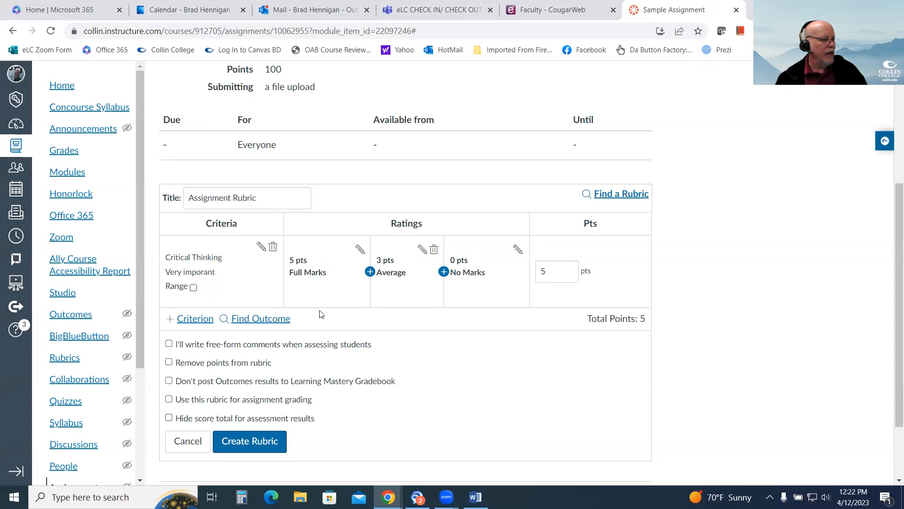
left_click(193, 288)
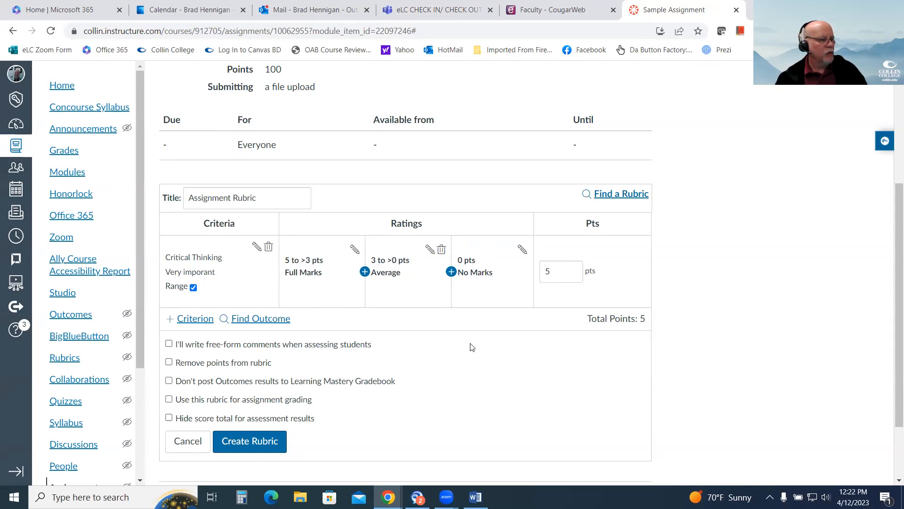
Duplicate the Critical Thinking criterion and set the copy's description to "Grammar and Spelling".
left_click(191, 320)
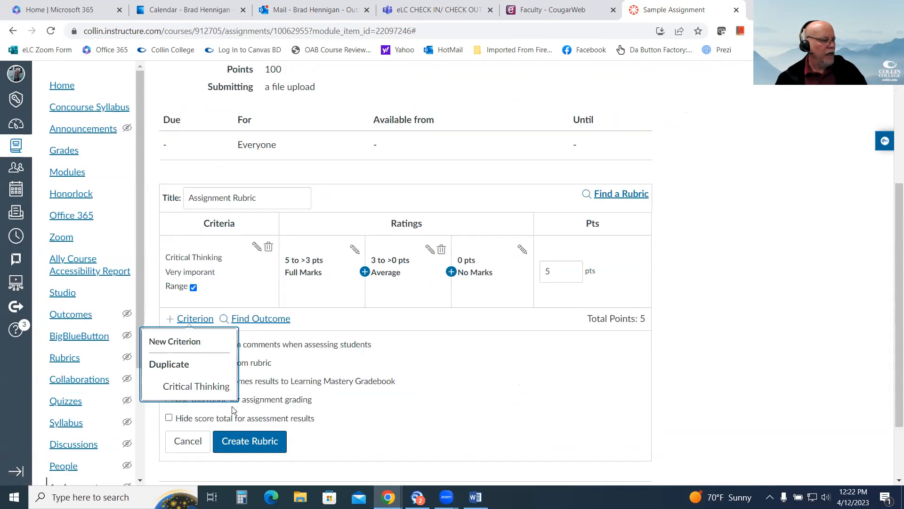
left_click(191, 387)
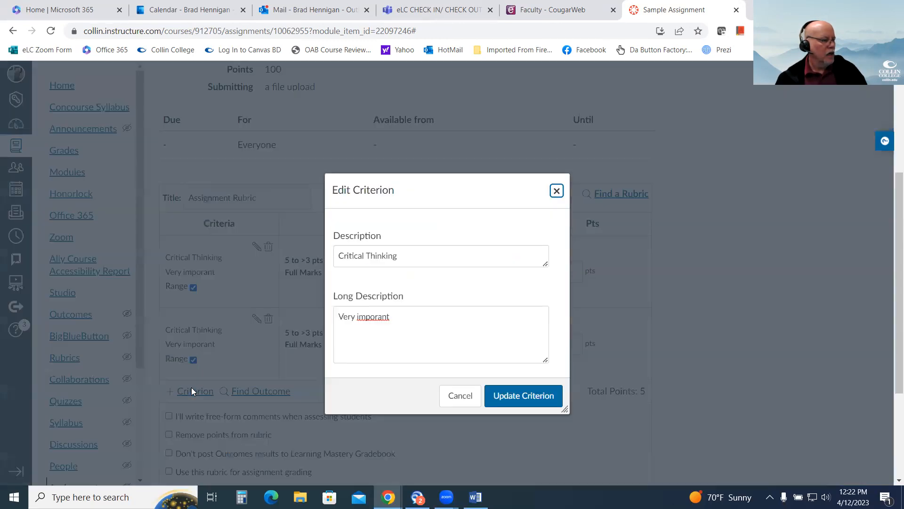
key("Tab")
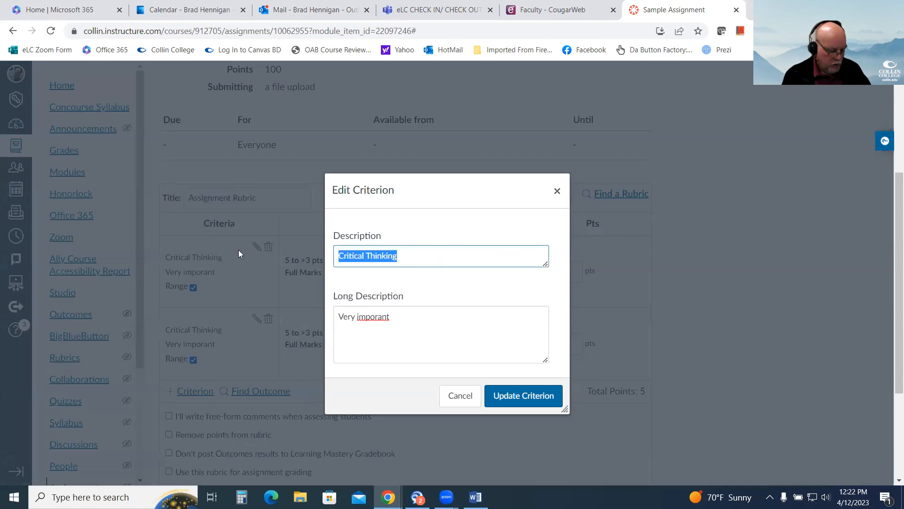
type("Grammar and Spelling")
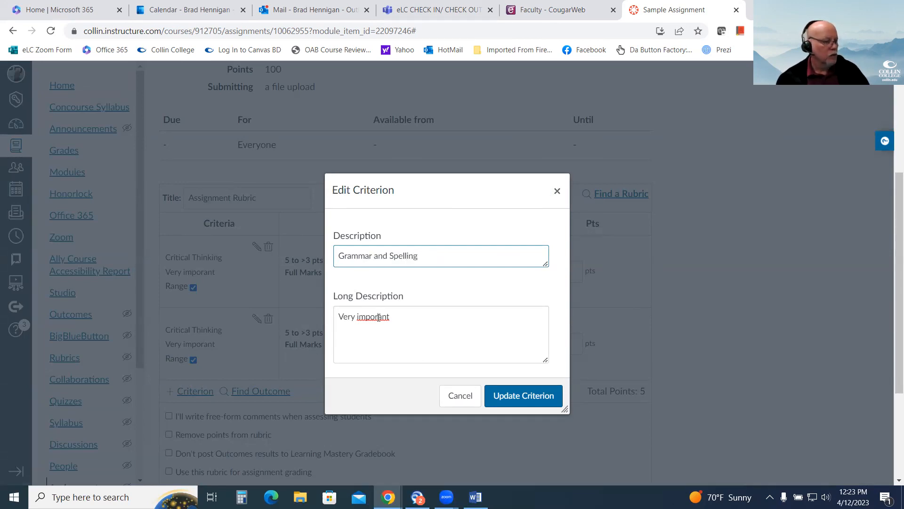
Correct the copied criterion's long description to "Very important", update the criterion, and turn off its Range option.
left_click(417, 344)
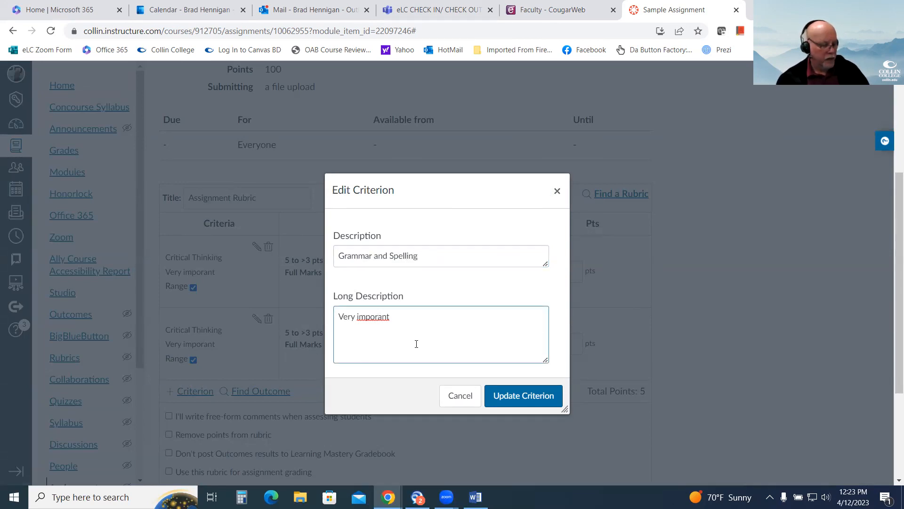
type("t")
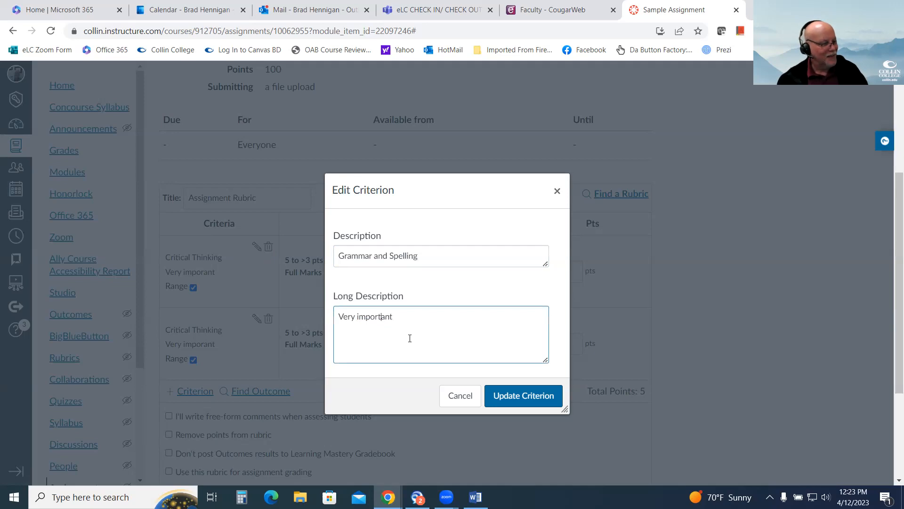
left_click(530, 395)
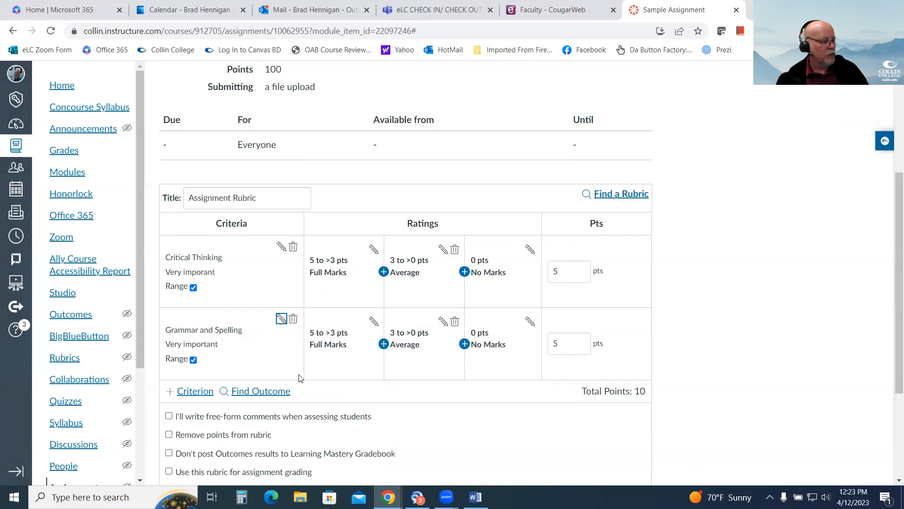
left_click(194, 360)
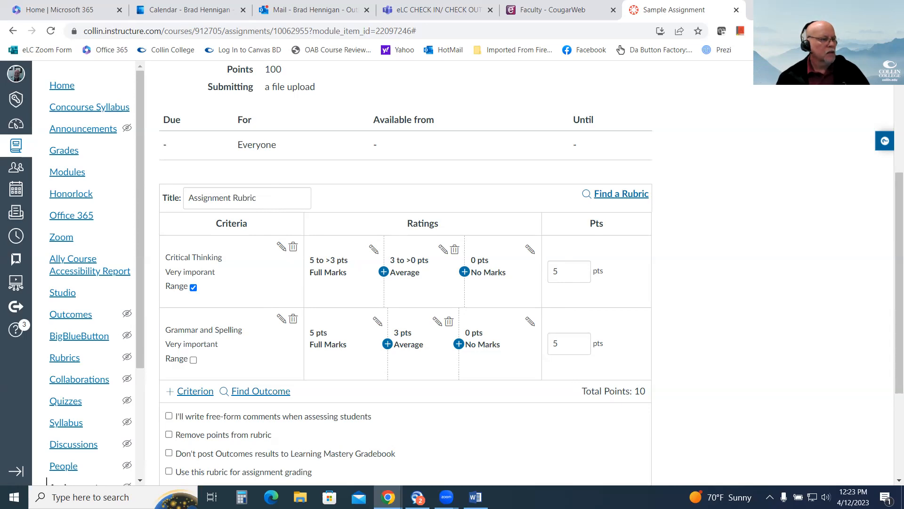
Set the Critical Thinking criterion's Full Marks rating range to 50 to >30 points and update the rating.
left_click(373, 250)
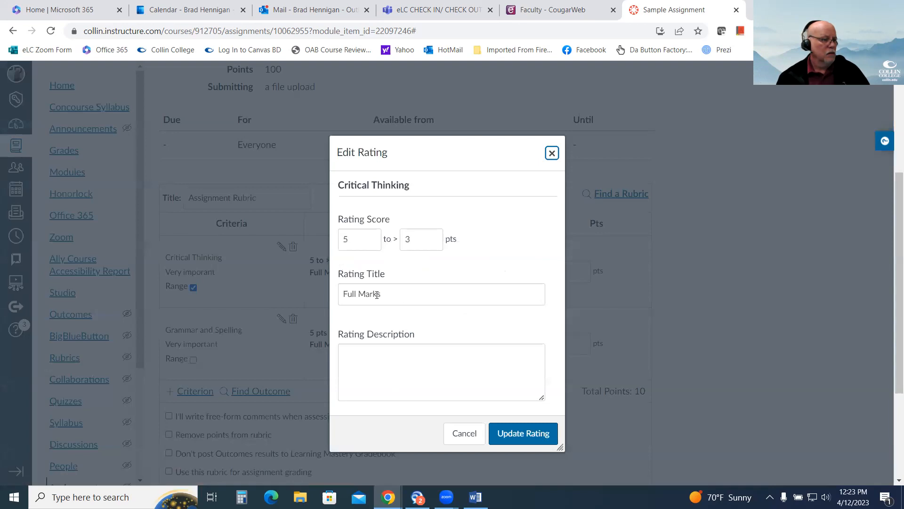
left_click(360, 238)
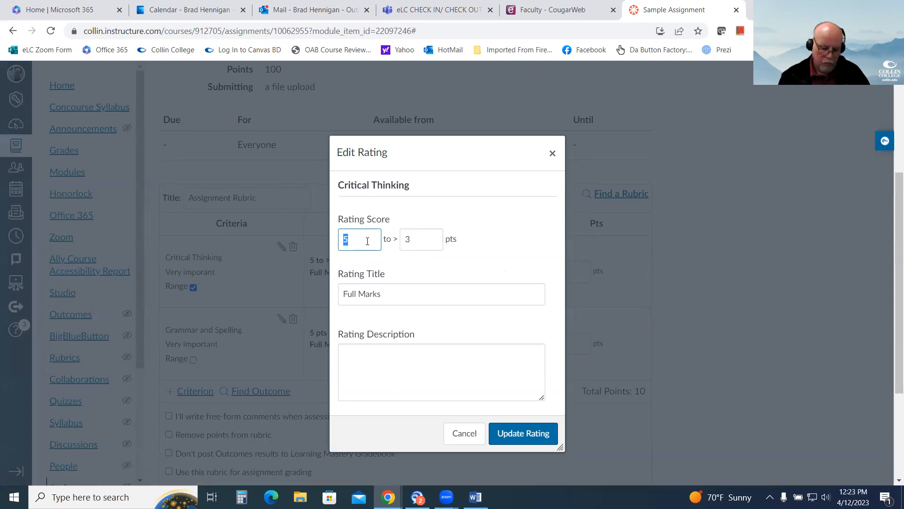
type("50")
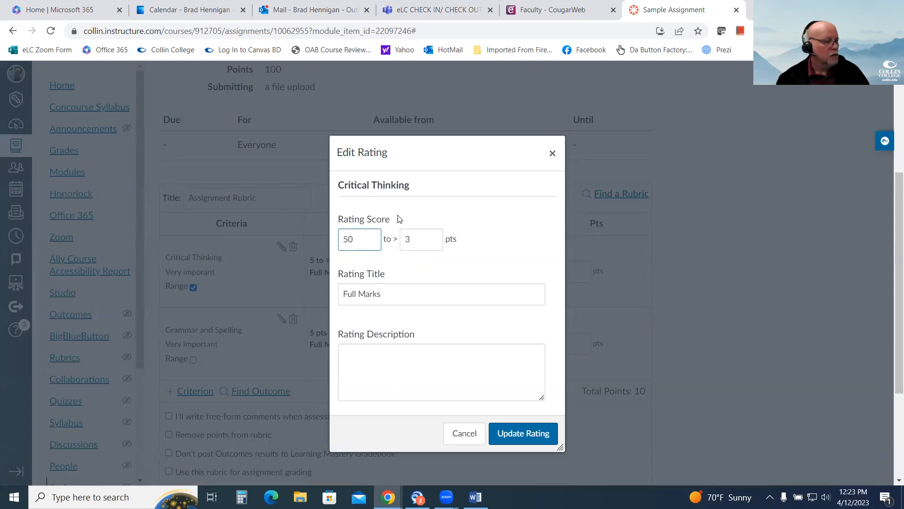
right_click(419, 206)
left_click(407, 202)
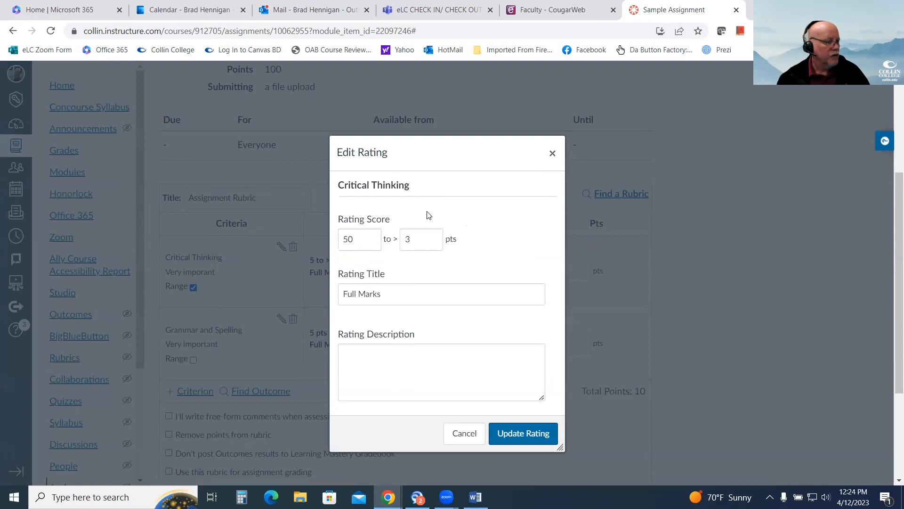
left_click(421, 237)
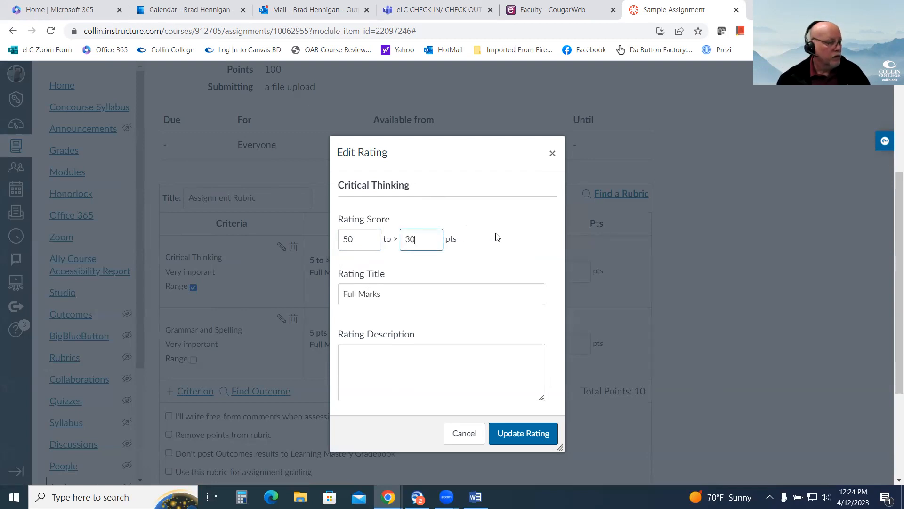
left_click(535, 437)
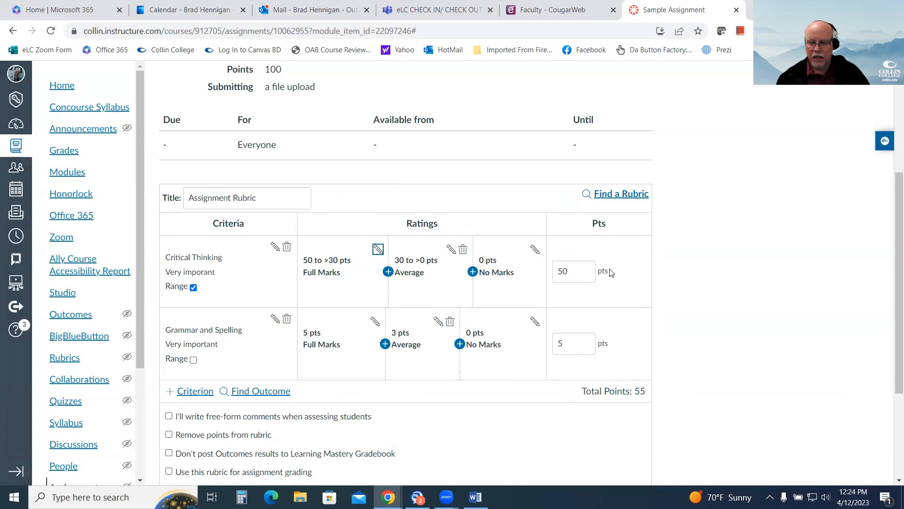
Set the Grammar and Spelling criterion's Full Marks rating to 50 points and its Average rating to 30 points.
left_click(374, 322)
left_click(365, 242)
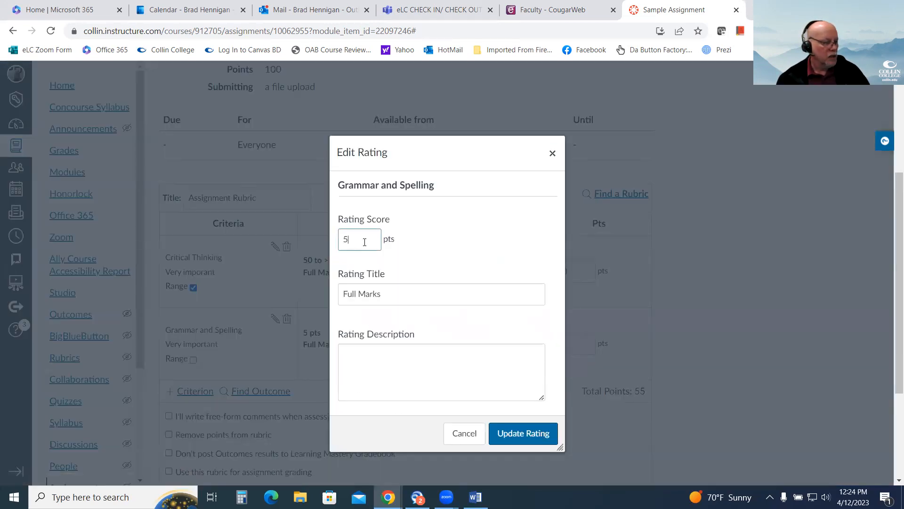
type("0")
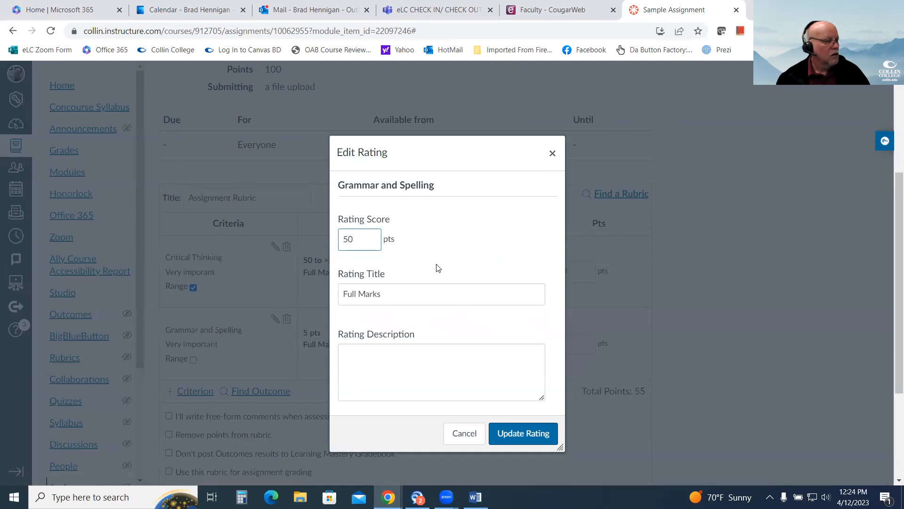
left_click(537, 433)
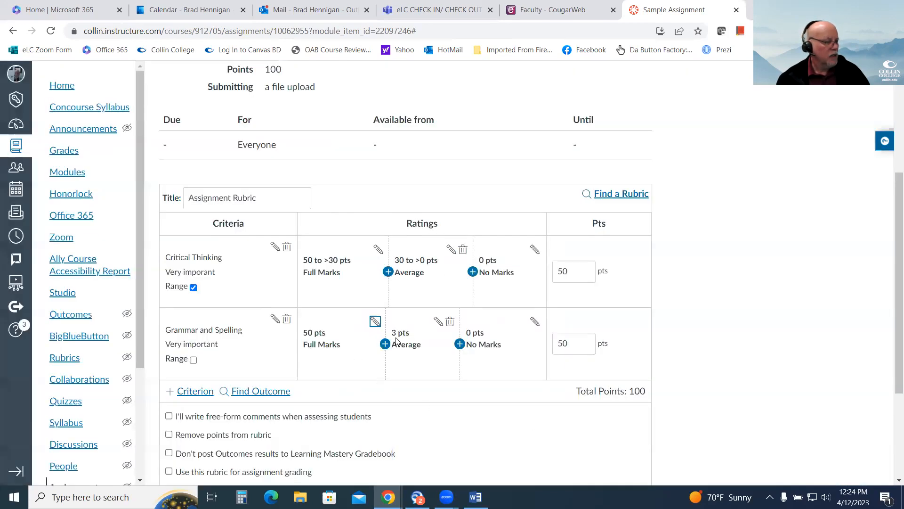
left_click(438, 322)
left_click(361, 232)
type("0")
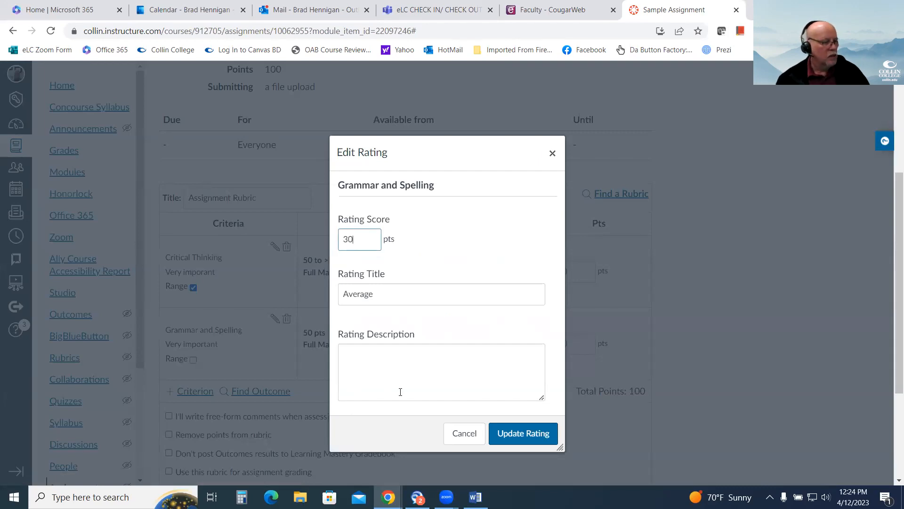
left_click(535, 433)
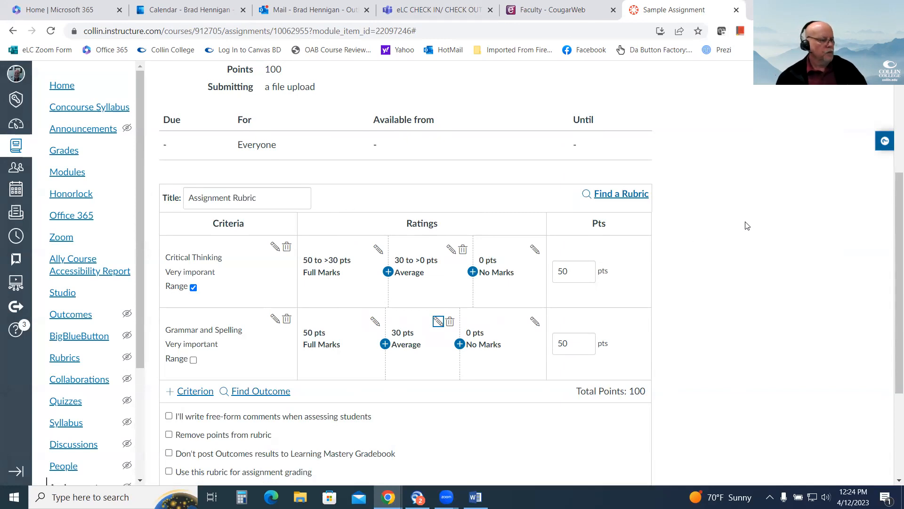
Try the option for writing free-form comments when assessing students, and turn it back off.
scroll(747, 225, "down", 3)
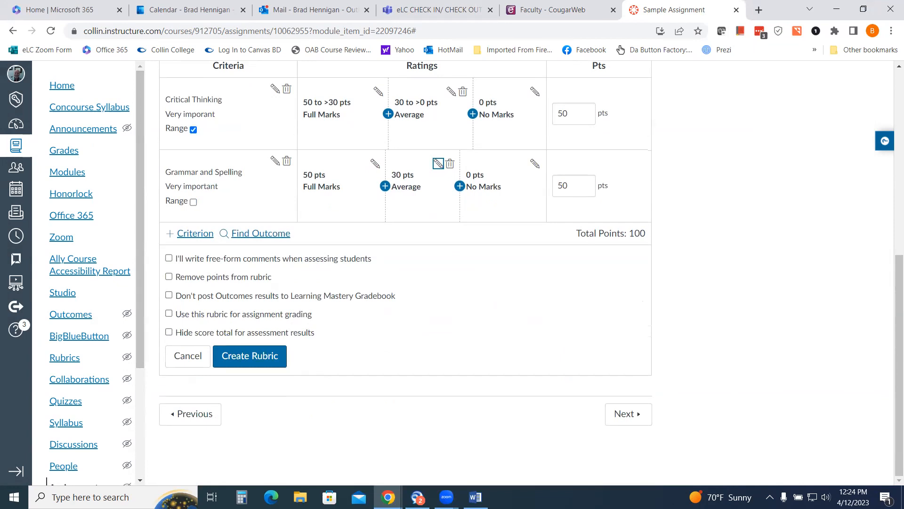
scroll(789, 250, "up", 2)
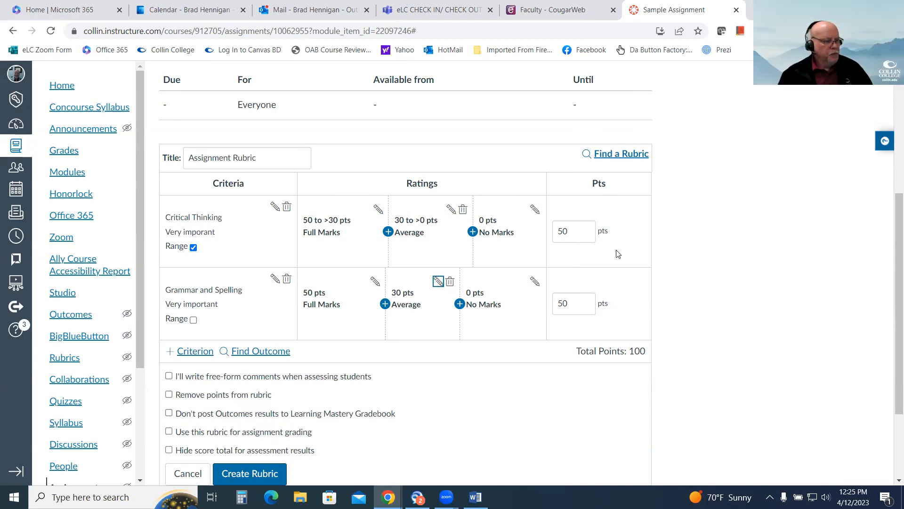
scroll(660, 258, "down", 2)
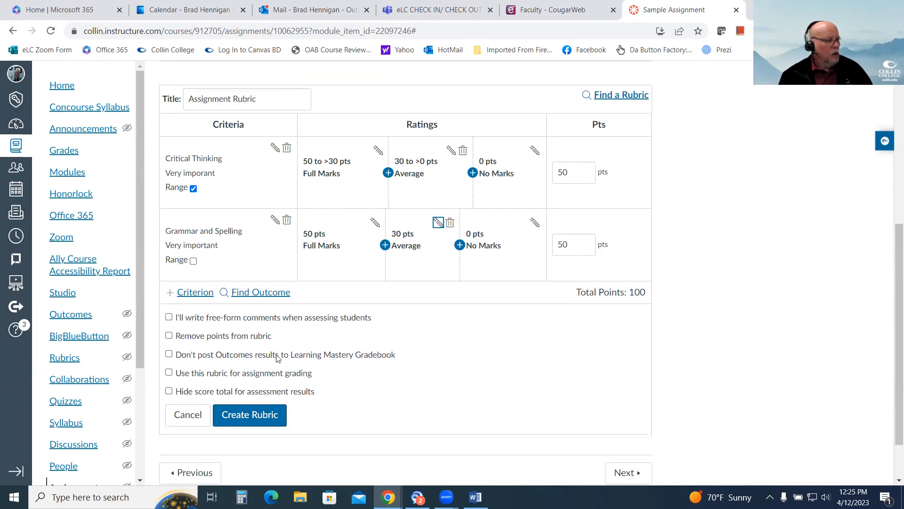
left_click(169, 319)
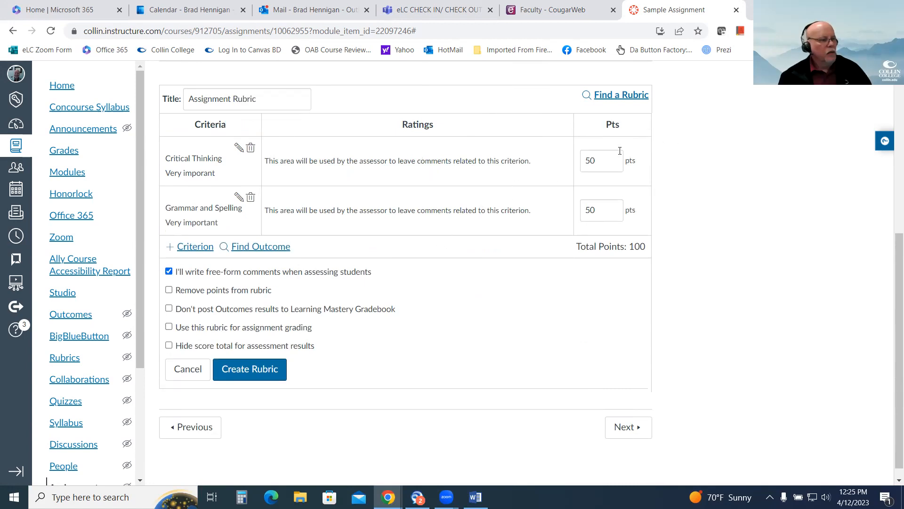
left_click(169, 273)
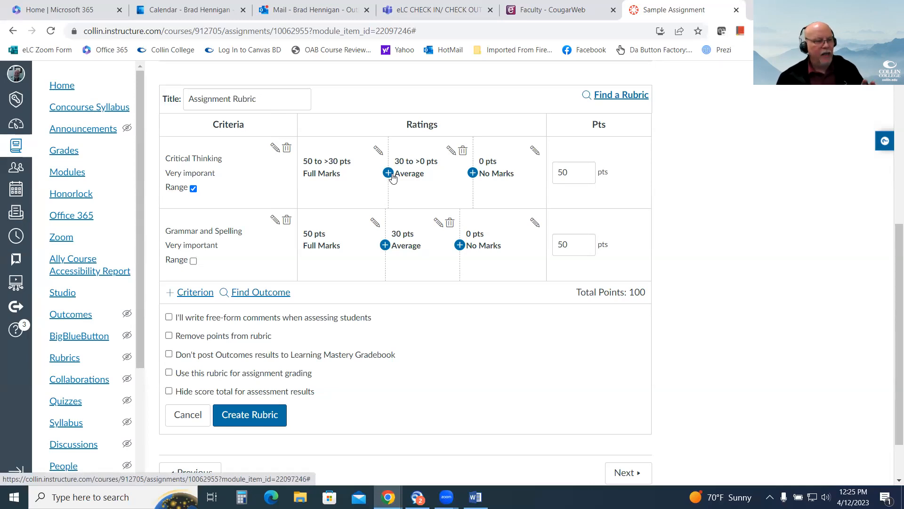
Delete the Average rating from the Critical Thinking criterion, and preview the rubric with free-form comments briefly enabled.
left_click(463, 151)
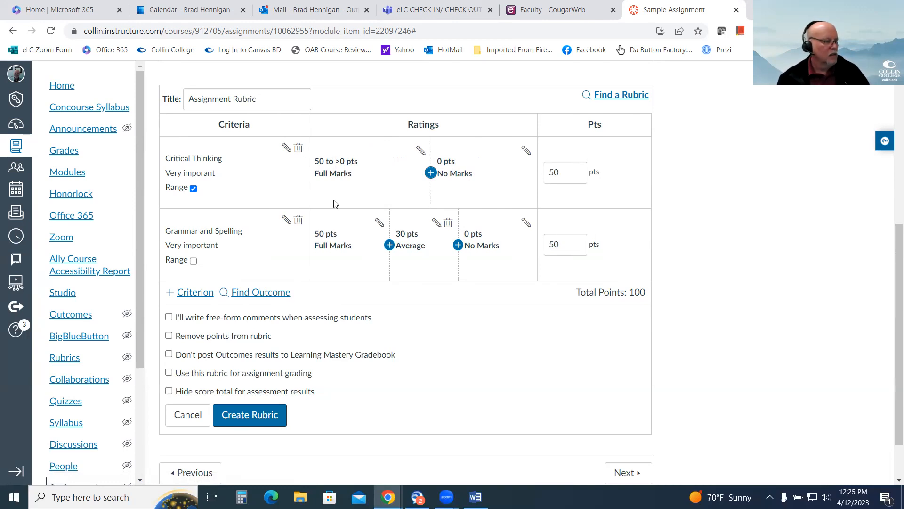
left_click(169, 317)
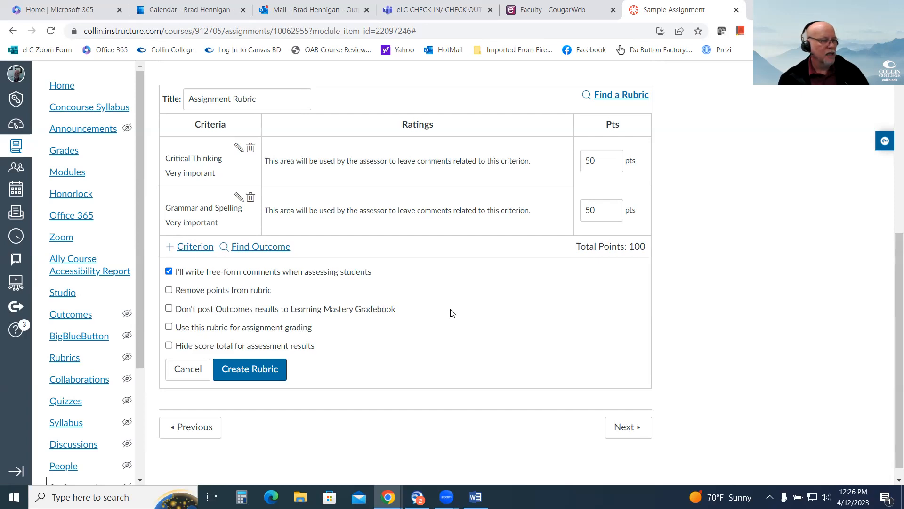
left_click(168, 271)
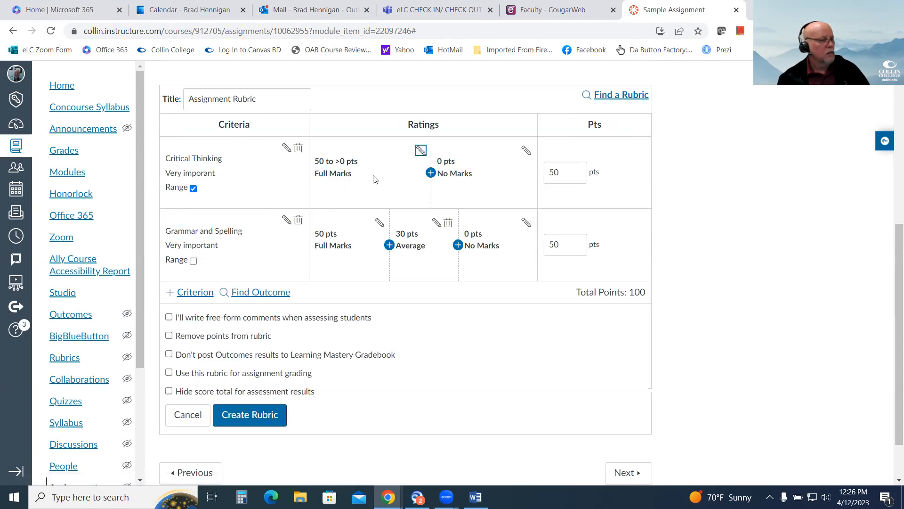
Inspect the Rating Description field of Critical Thinking's Full Marks rating and close the rating without changes.
left_click(421, 150)
left_click(412, 367)
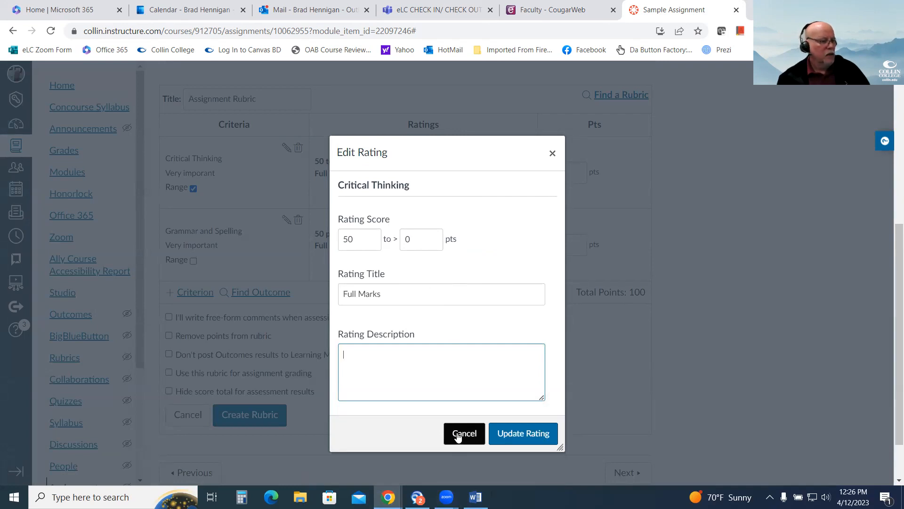
left_click(458, 436)
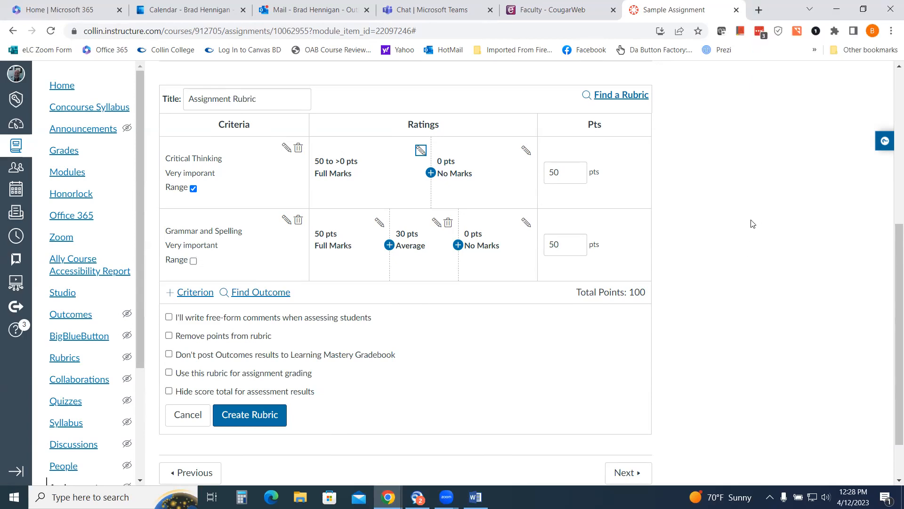
Try the free-form comments and Remove points from rubric options one after the other, turning each back off.
scroll(752, 223, "down", 1)
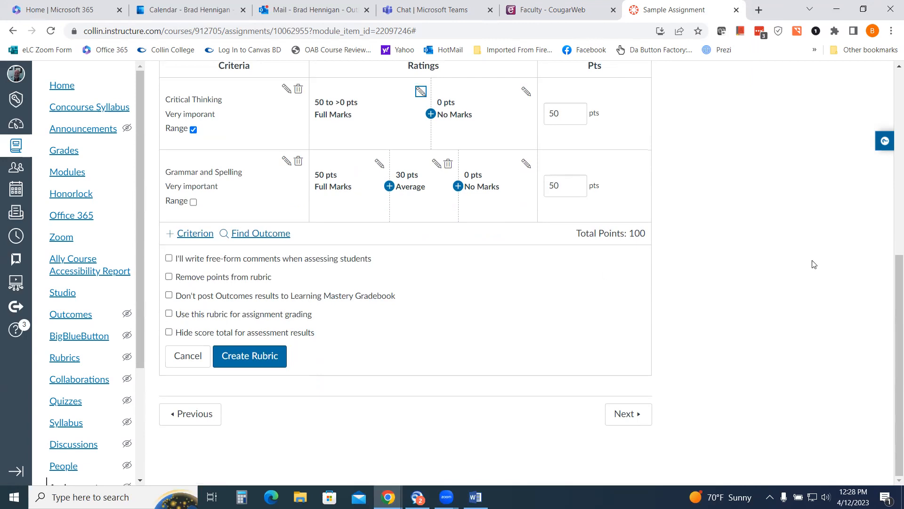
scroll(812, 263, "up", 1)
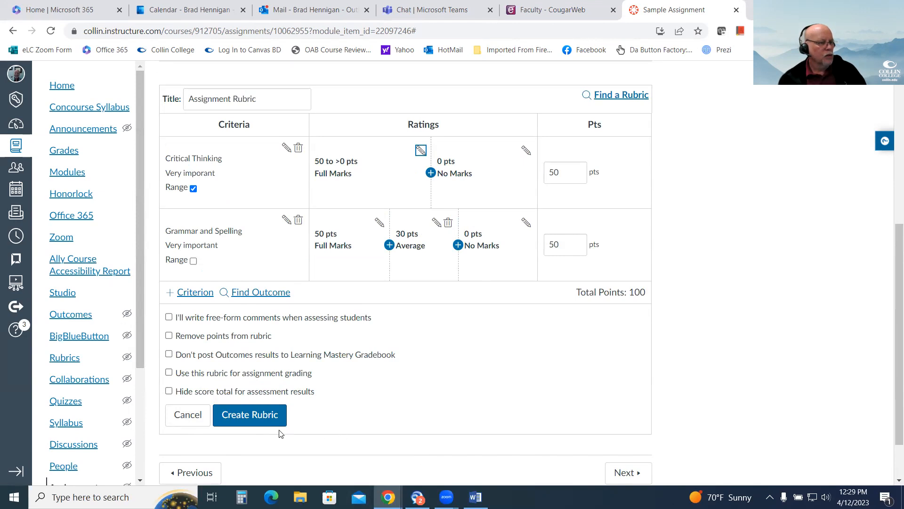
left_click(169, 317)
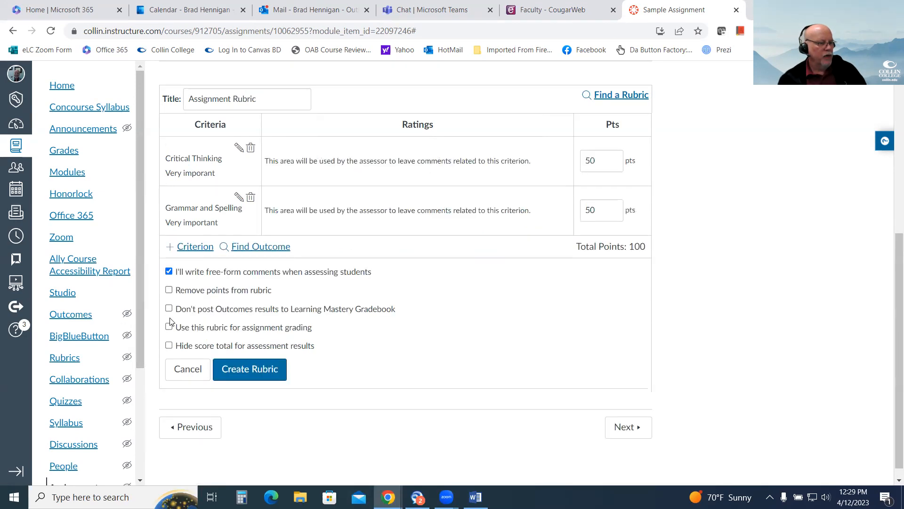
left_click(169, 271)
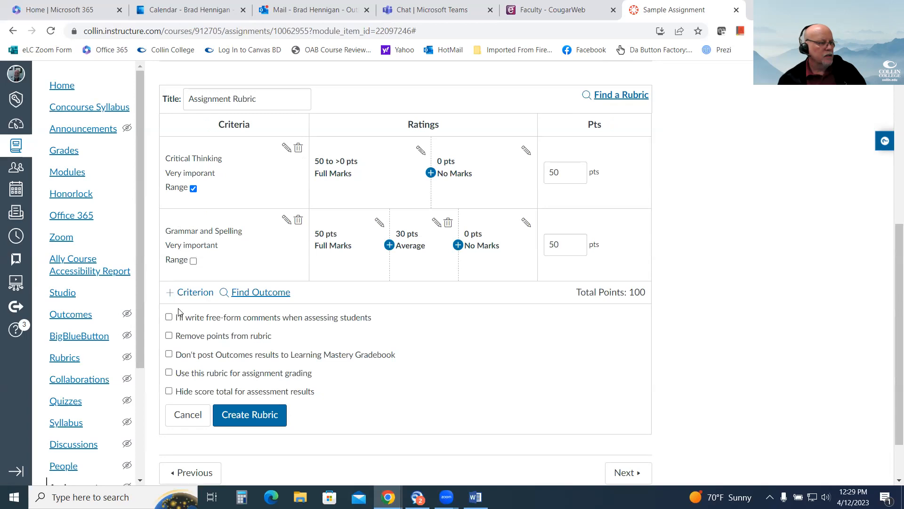
left_click(169, 336)
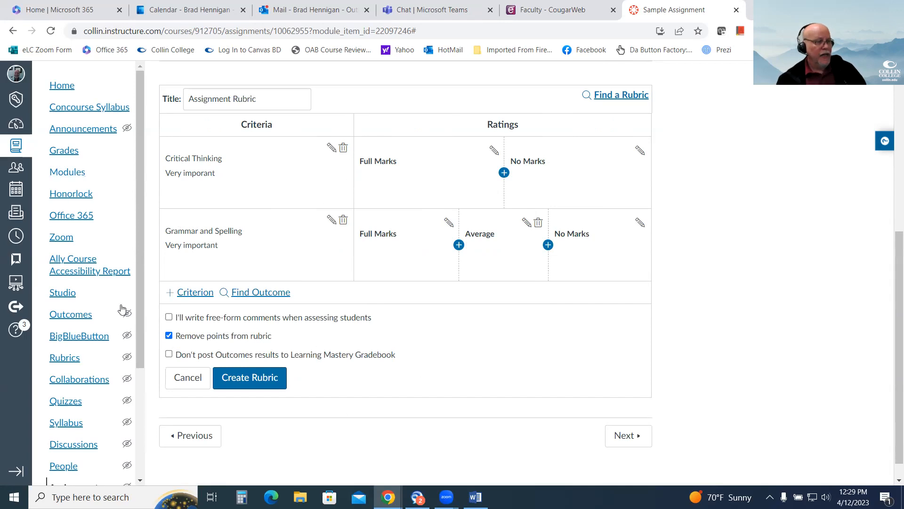
left_click(169, 335)
Try the option that stops Outcomes results from posting to the Learning Mastery Gradebook, and turn it back off.
scroll(452, 365, "down", 1)
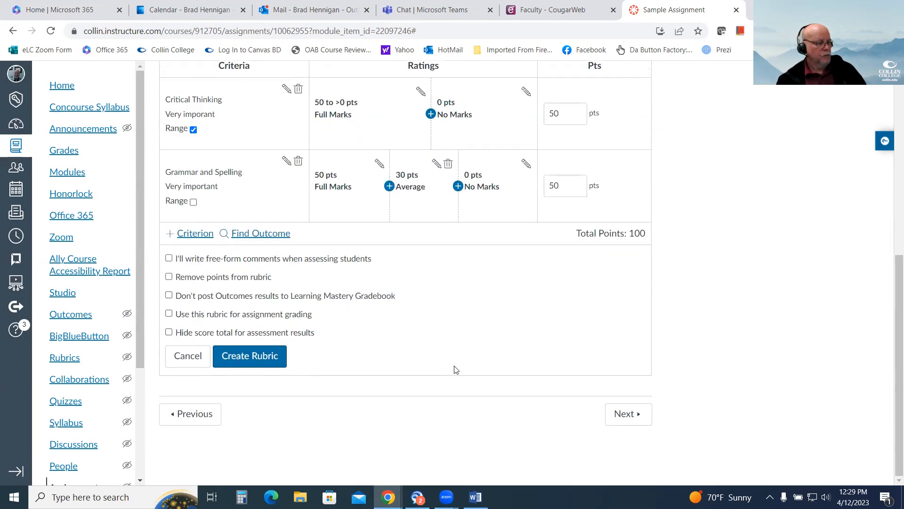
scroll(428, 350, "up", 1)
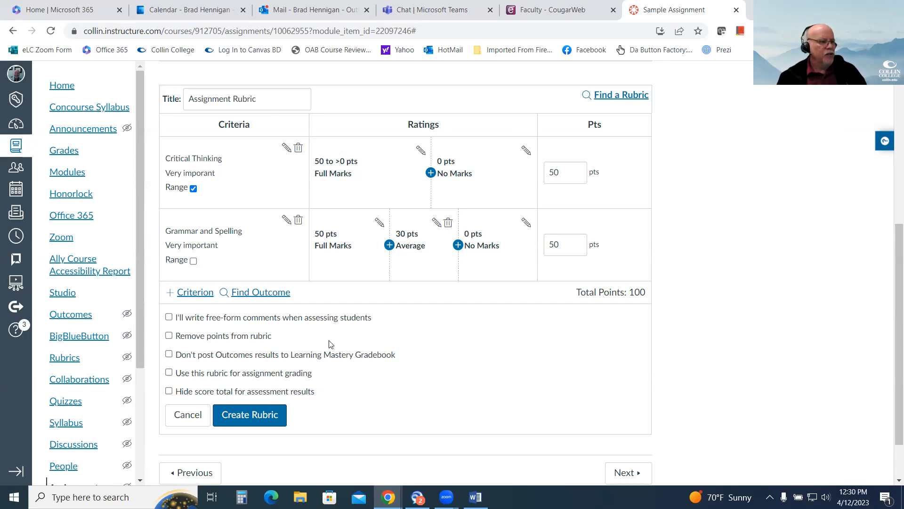
scroll(87, 413, "down", 3)
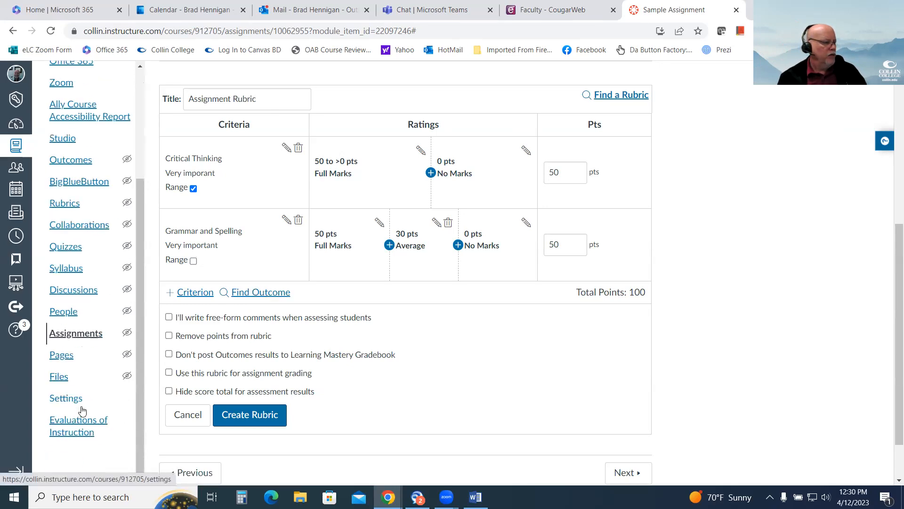
scroll(83, 348, "up", 2)
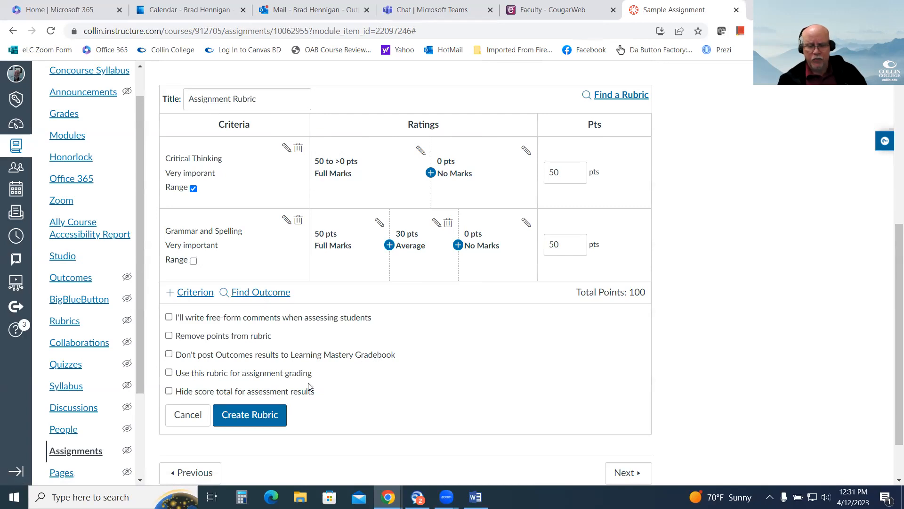
left_click(169, 353)
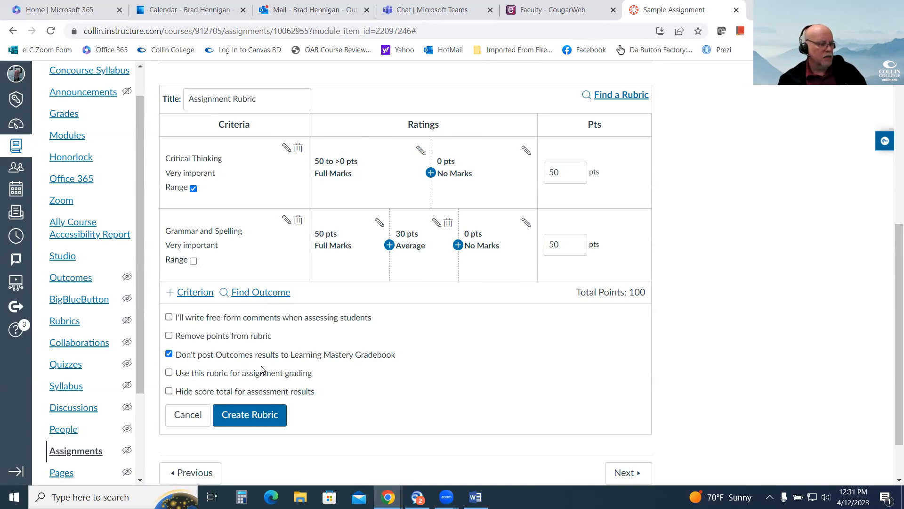
left_click(168, 354)
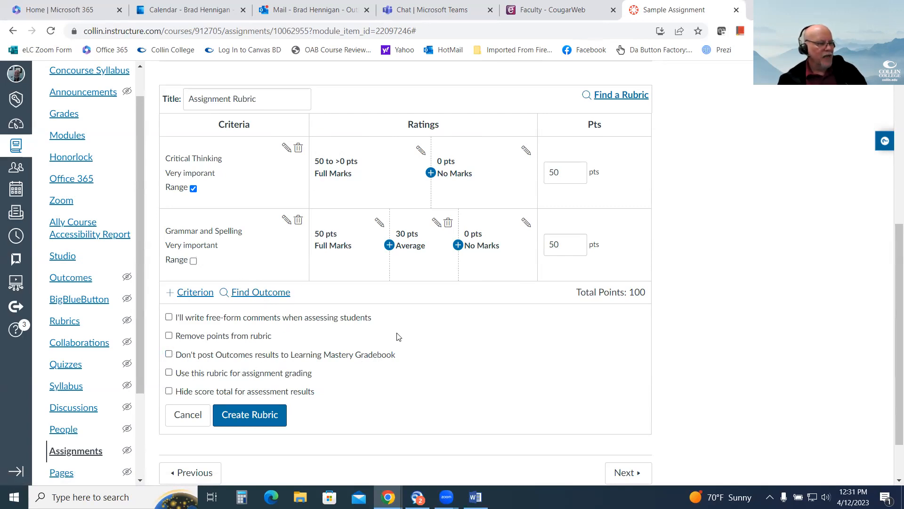
Enable the Use this rubric for assignment grading option for the Assignment Rubric.
scroll(396, 330, "down", 1)
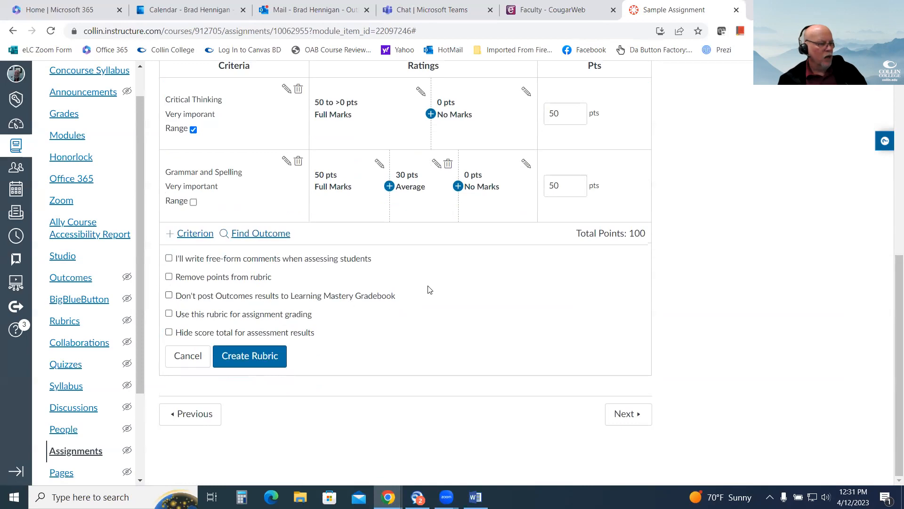
left_click(168, 315)
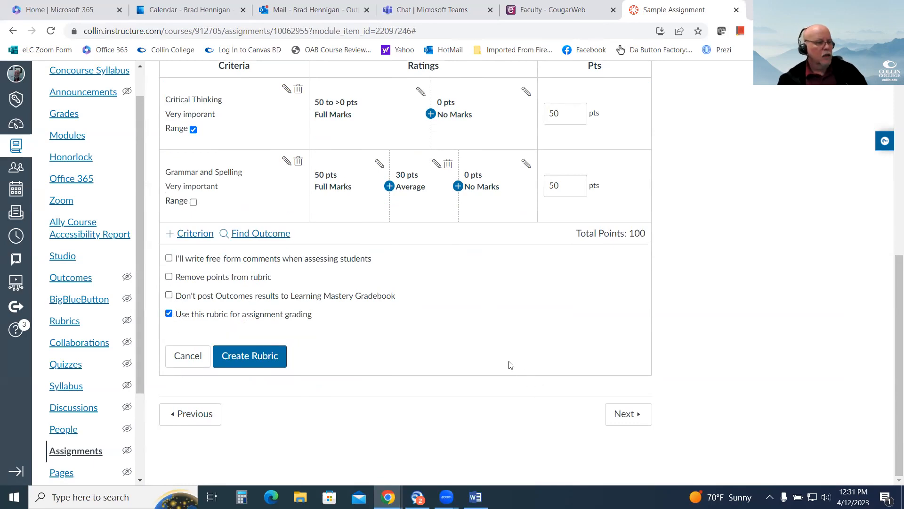
scroll(486, 361, "up", 1)
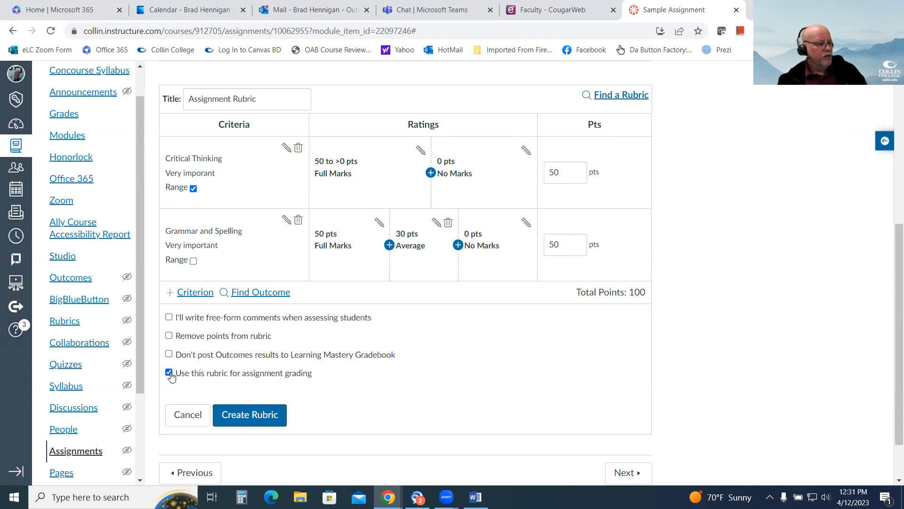
Toggle the Use this rubric for assignment grading option off and back on, and create the Assignment Rubric.
left_click(168, 373)
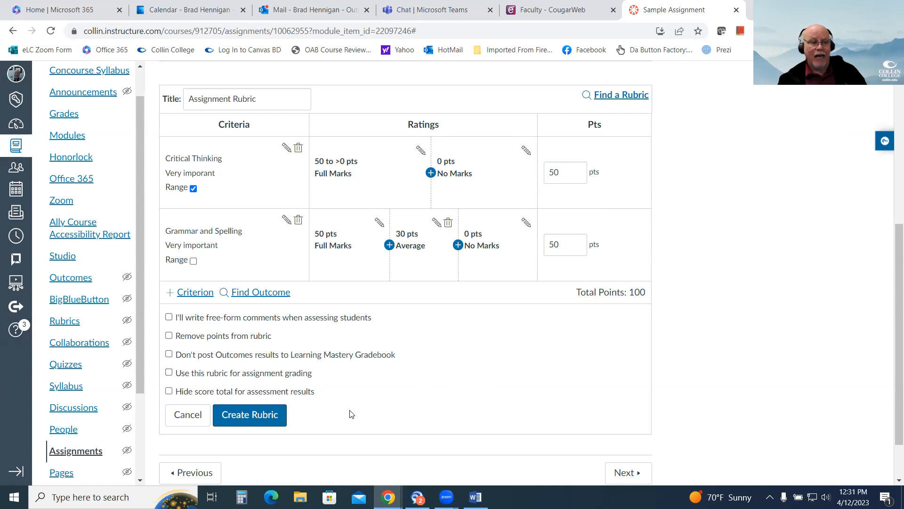
left_click(169, 372)
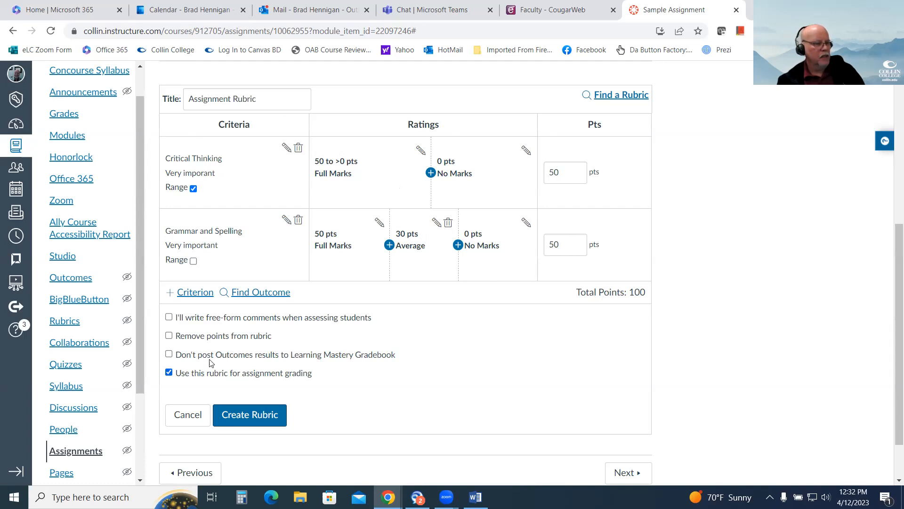
left_click(258, 418)
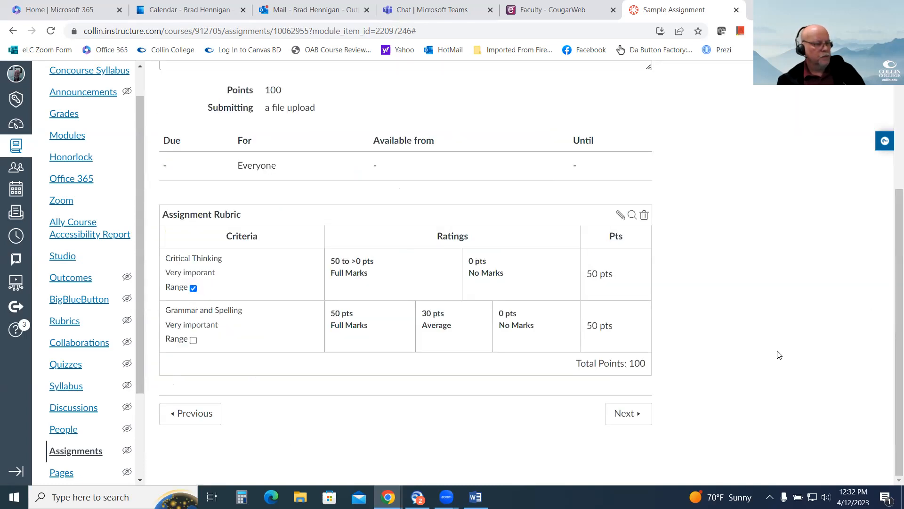
Examine how the Assignment Rubric appears on the Sample Assignment in Student View, and leave Student View.
scroll(741, 407, "up", 3)
scroll(740, 404, "up", 1)
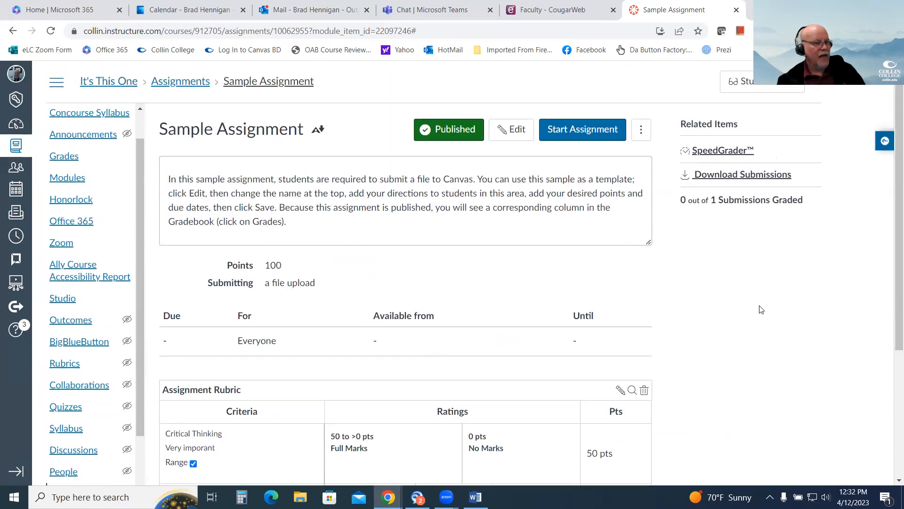
scroll(763, 328, "down", 1)
scroll(749, 297, "up", 1)
left_click(762, 84)
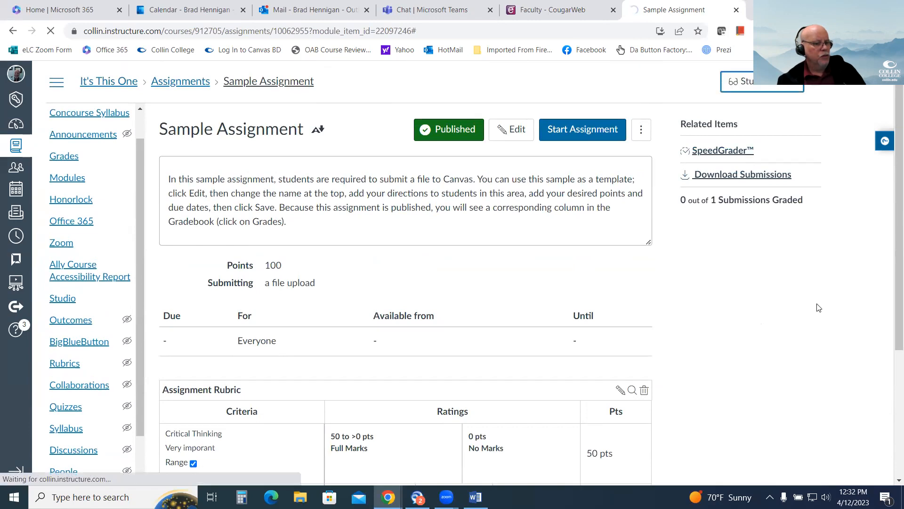
scroll(397, 213, "down", 1)
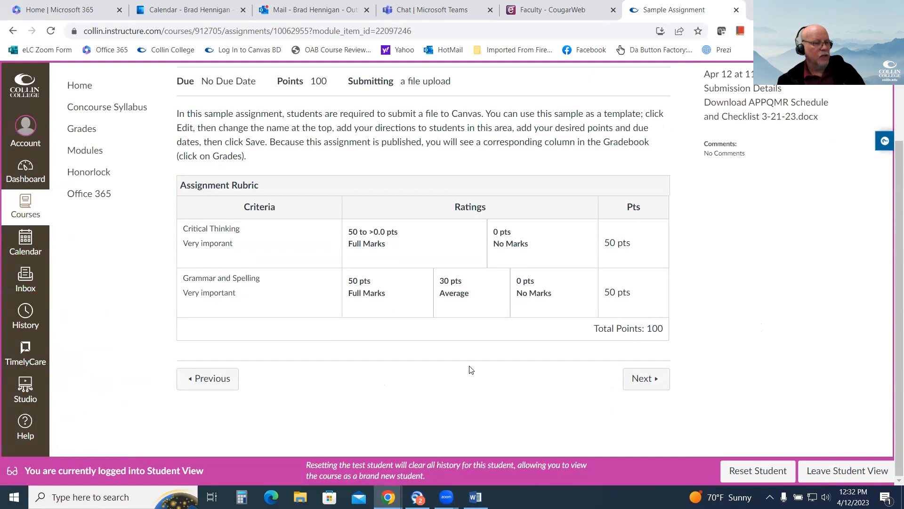
scroll(471, 370, "up", 2)
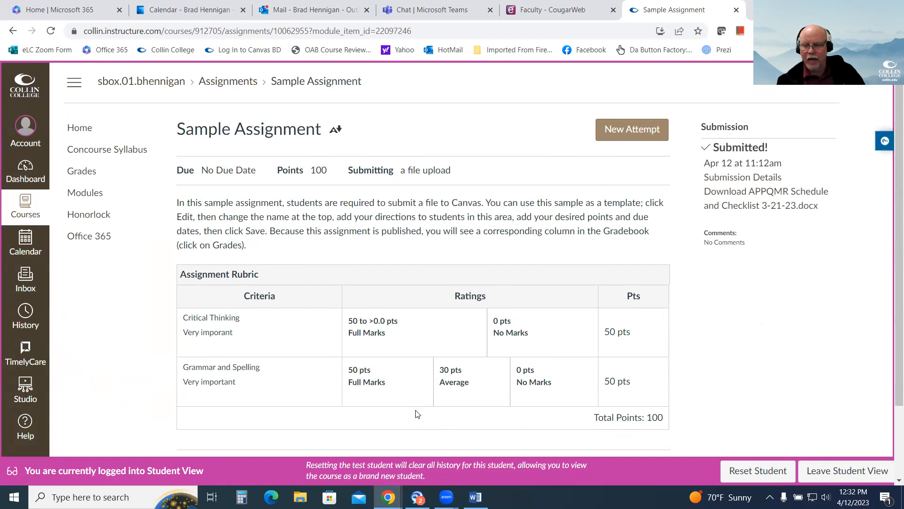
scroll(360, 394, "down", 2)
scroll(430, 397, "up", 1)
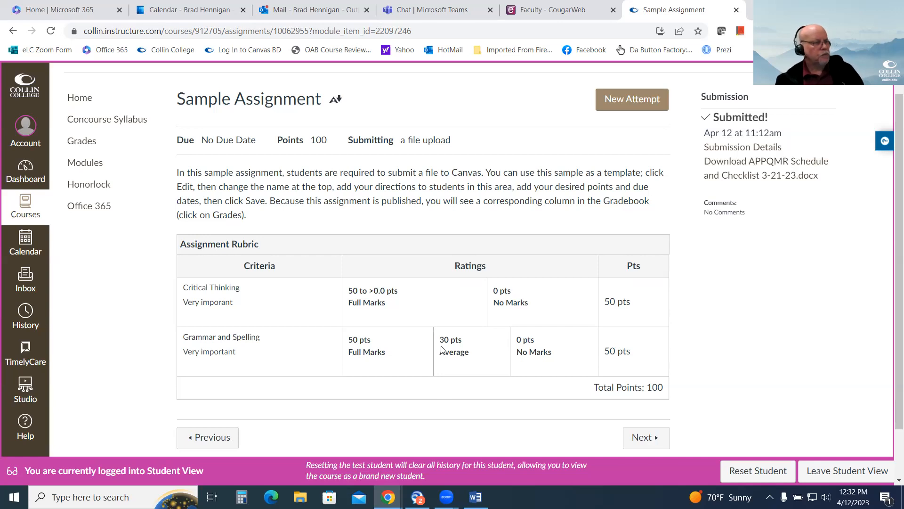
left_click(846, 476)
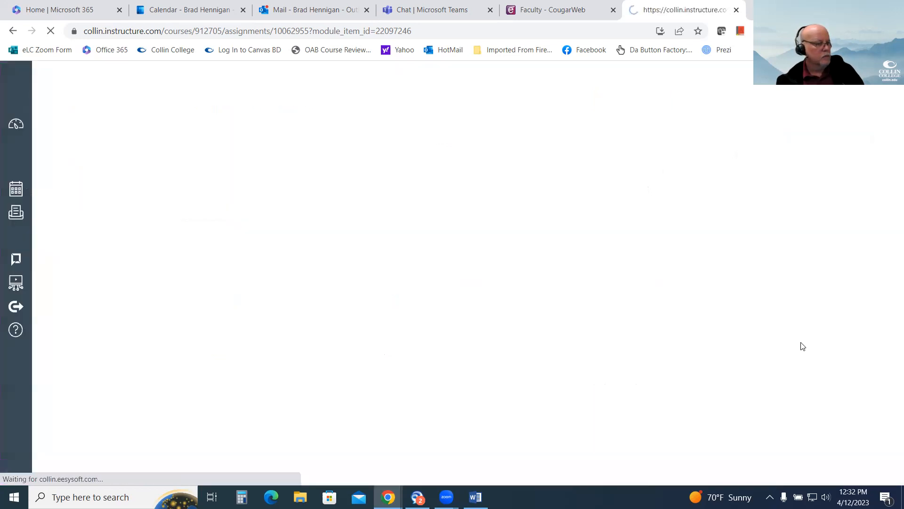
Review the Assignment Rubric on the instructor's Sample Assignment page and open the course's Rubrics list.
scroll(779, 312, "down", 3)
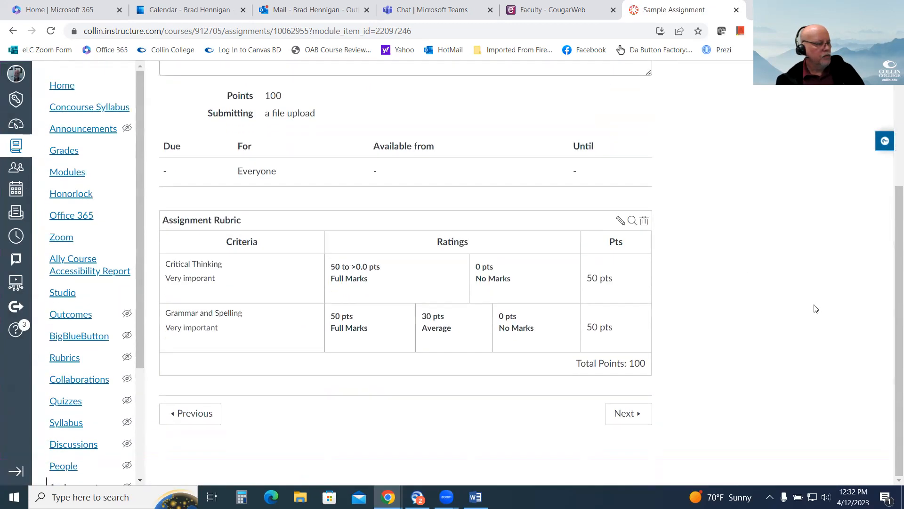
scroll(810, 307, "up", 3)
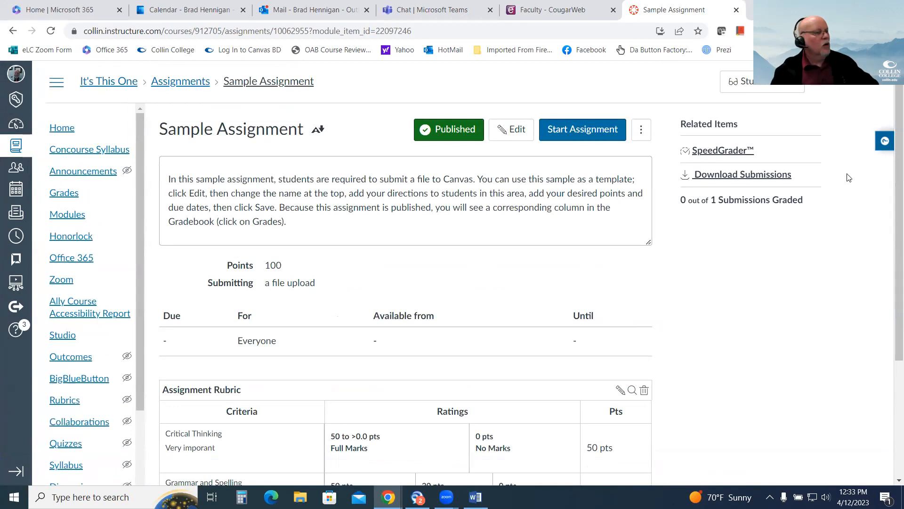
scroll(661, 248, "down", 3)
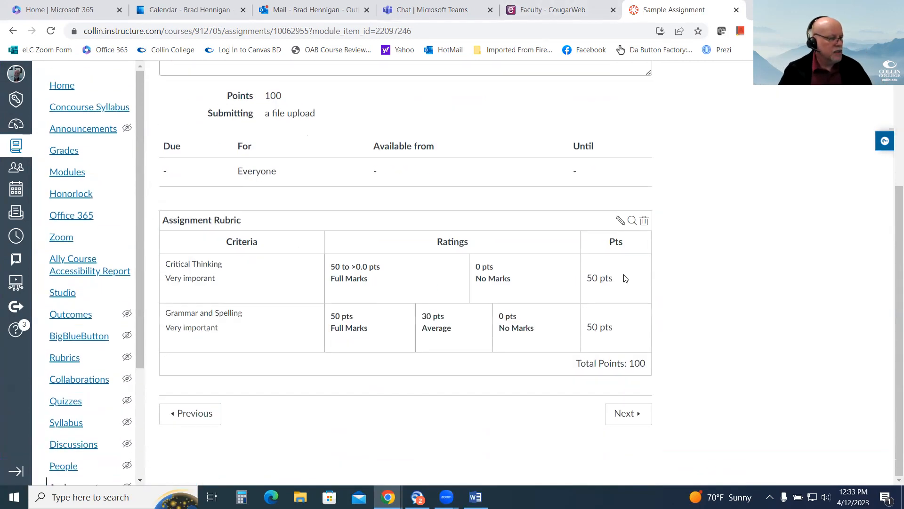
scroll(627, 387, "up", 3)
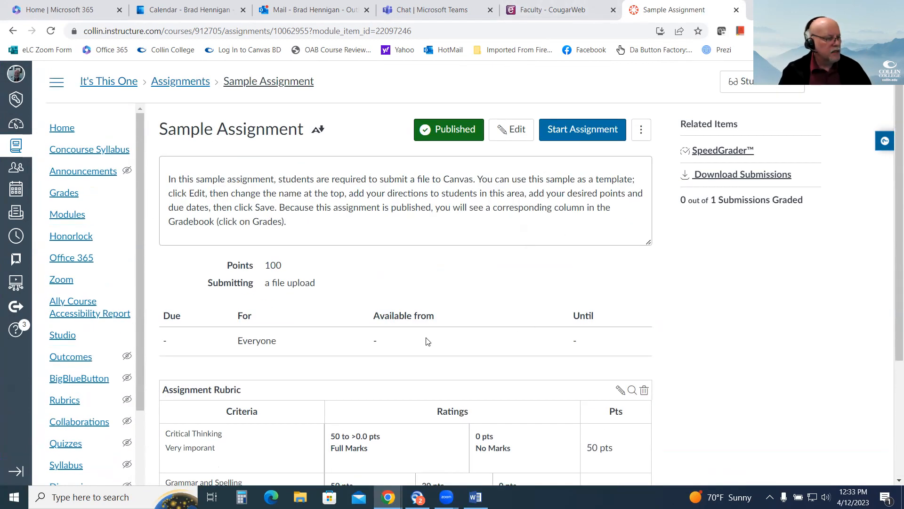
scroll(429, 340, "down", 3)
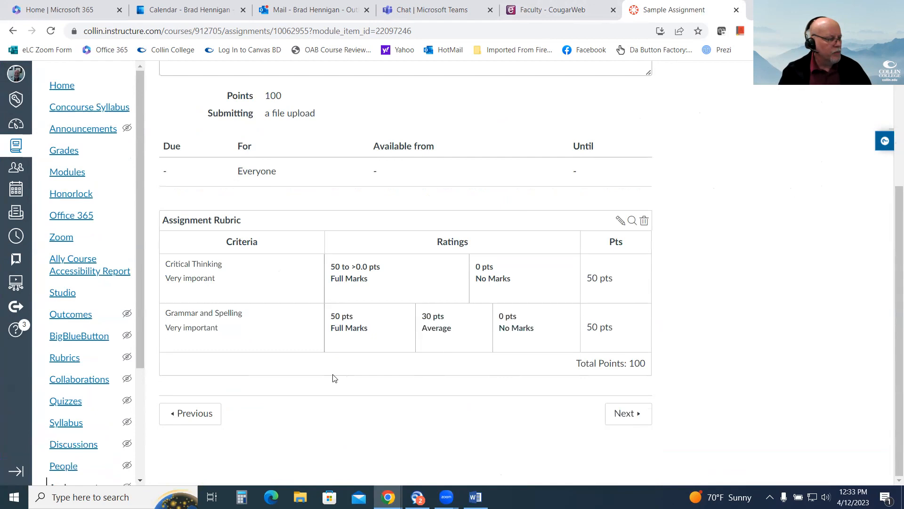
left_click(70, 360)
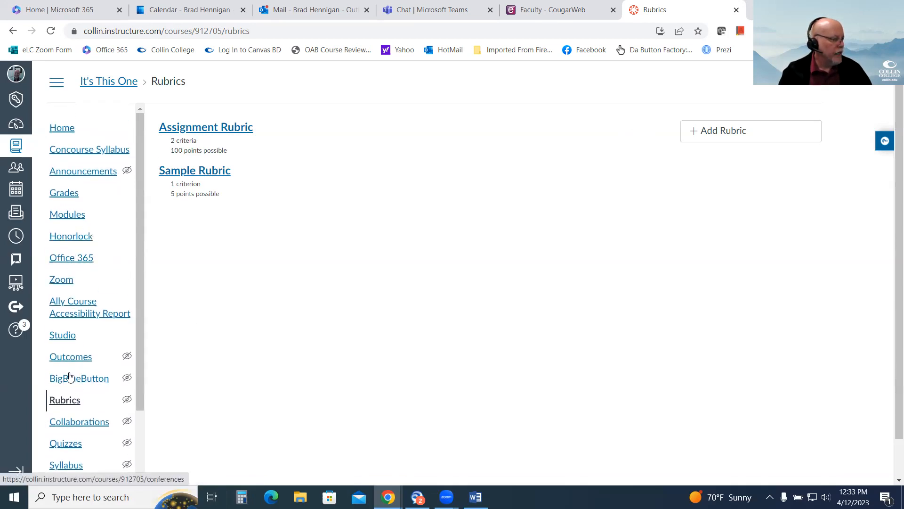
Open the Sample Discussion from Module 1 of the course modules.
left_click(104, 223)
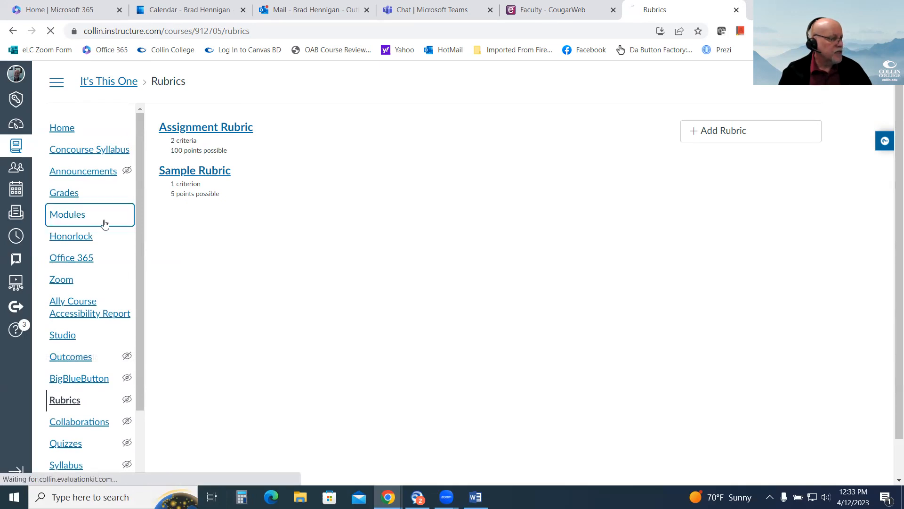
scroll(596, 250, "down", 1)
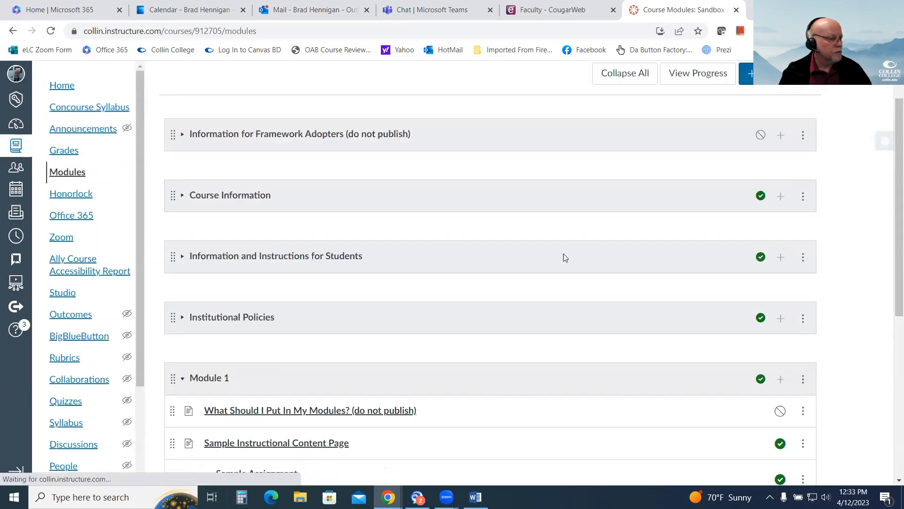
scroll(566, 257, "down", 6)
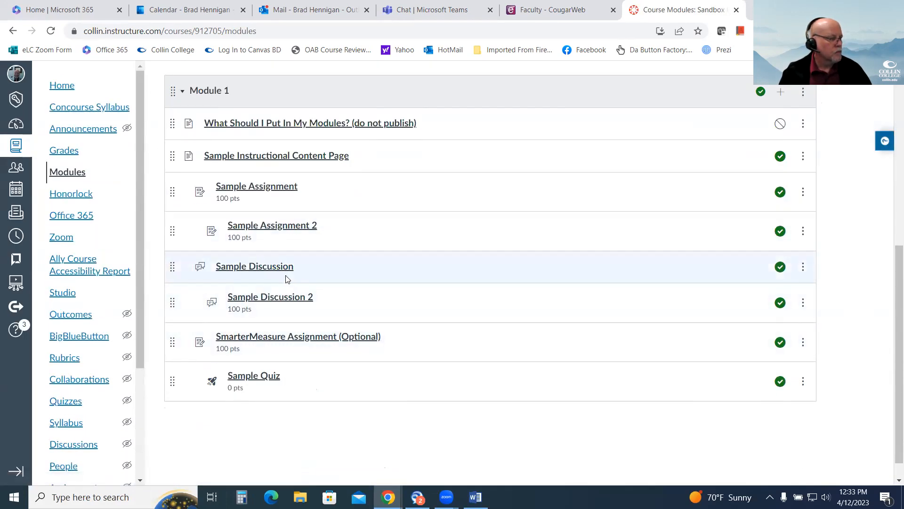
left_click(276, 267)
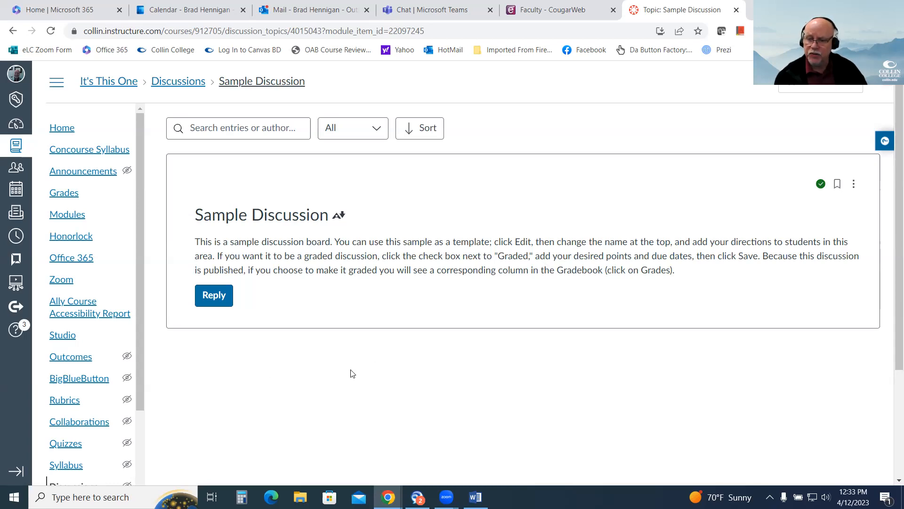
Check the state of the Discussions/Announcements Redesign feature in the course's Feature Options settings.
scroll(166, 369, "down", 3)
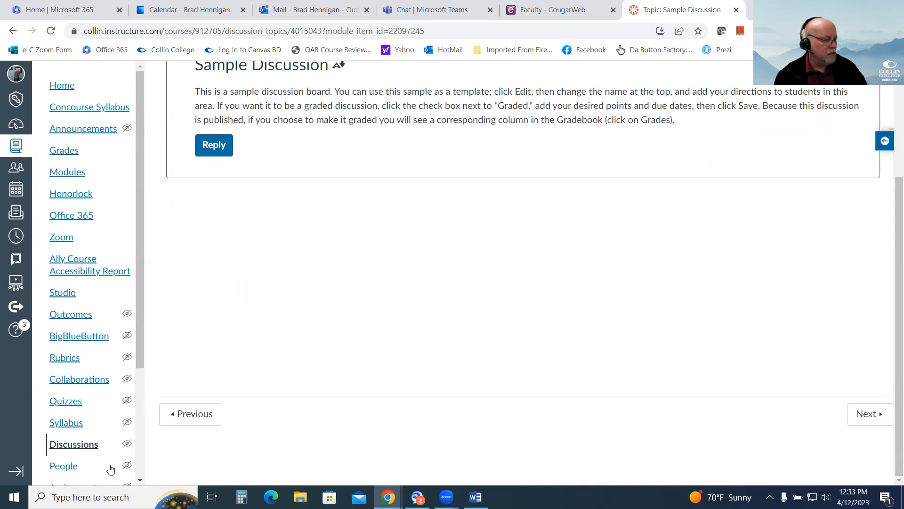
scroll(77, 460, "down", 3)
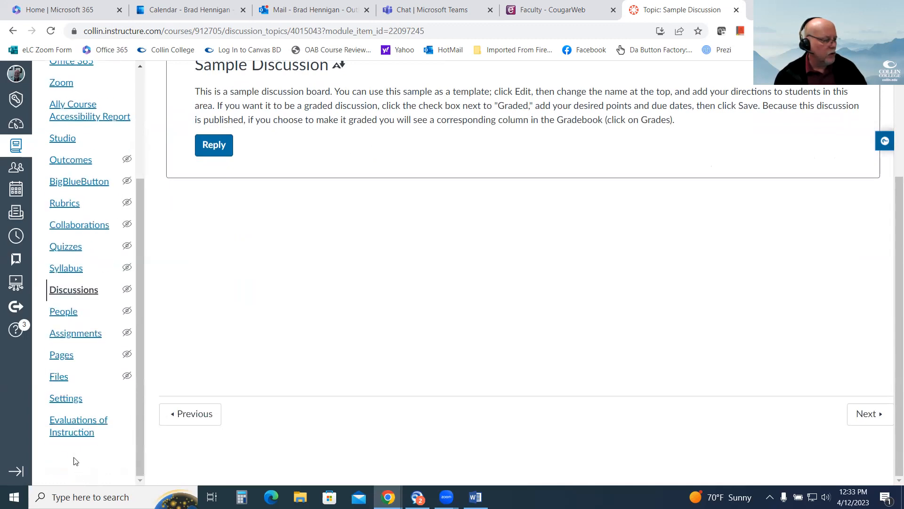
left_click(73, 399)
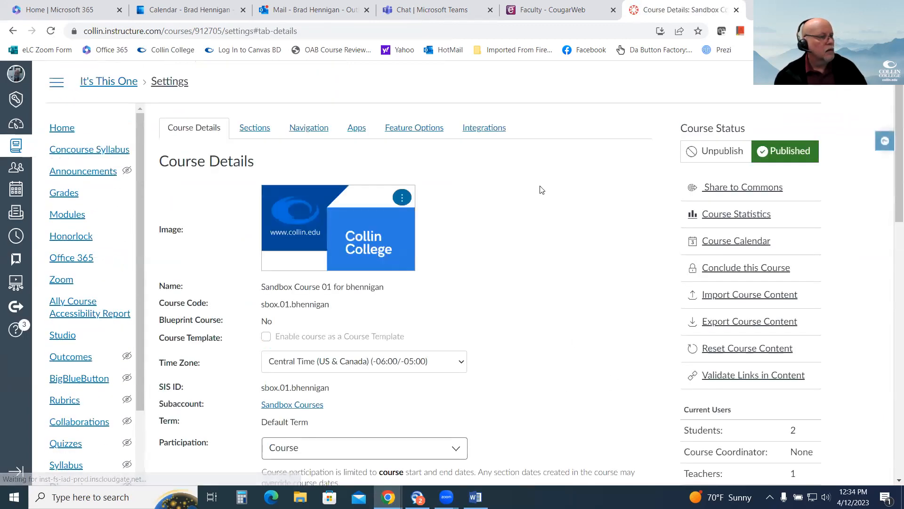
left_click(421, 134)
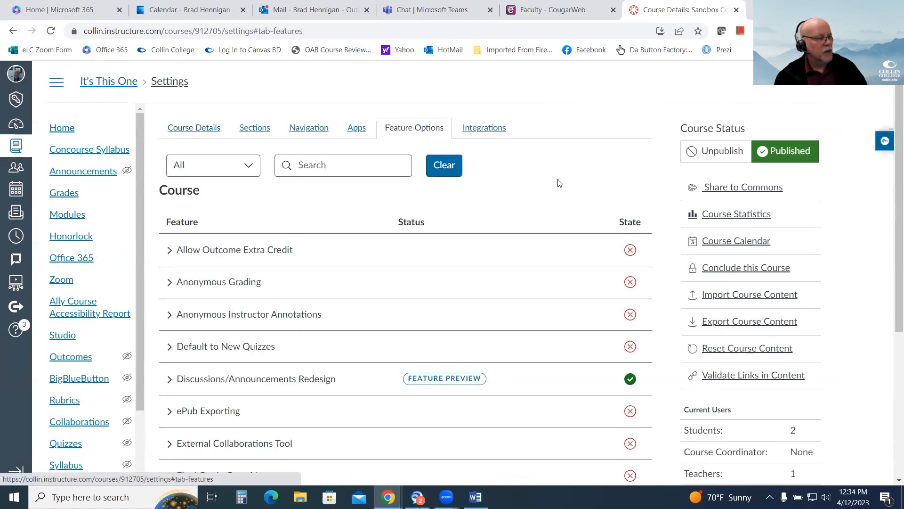
scroll(532, 252, "down", 3)
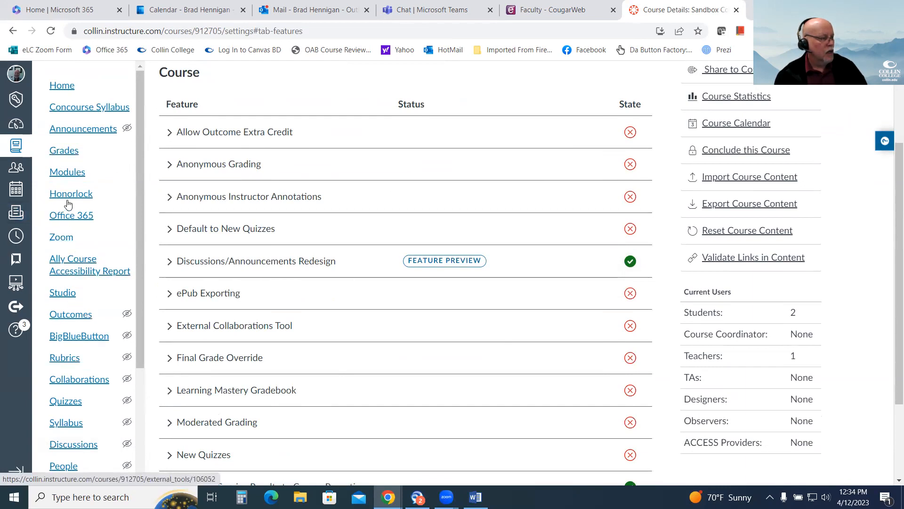
Return to the Sample Discussion in Module 1, make it a graded discussion and save it.
left_click(65, 178)
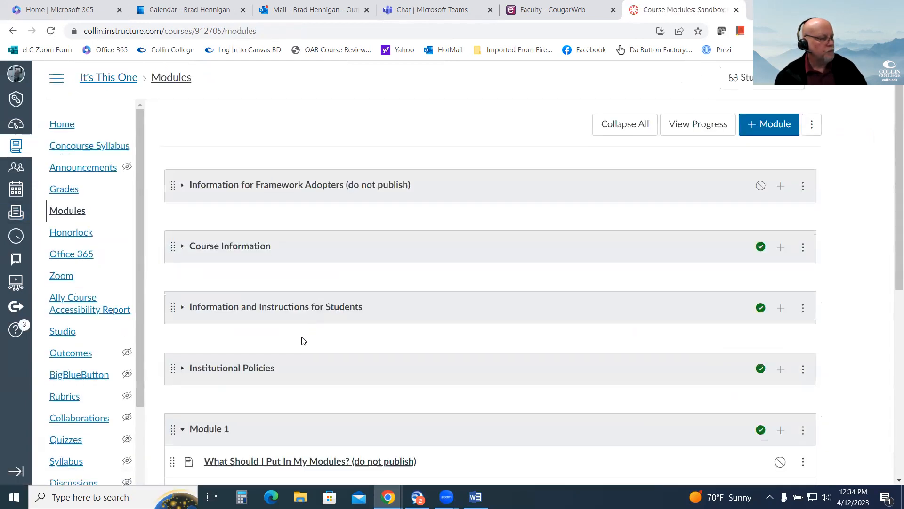
scroll(306, 329, "down", 5)
left_click(264, 255)
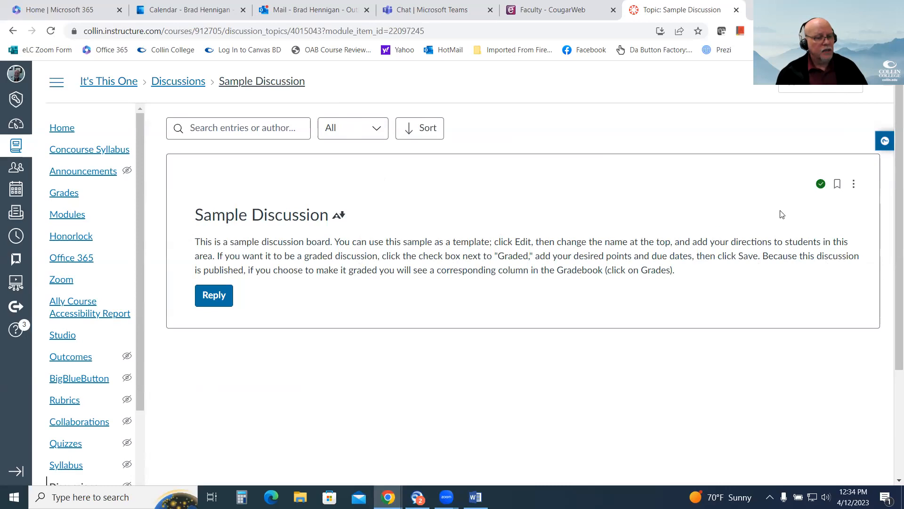
left_click(853, 185)
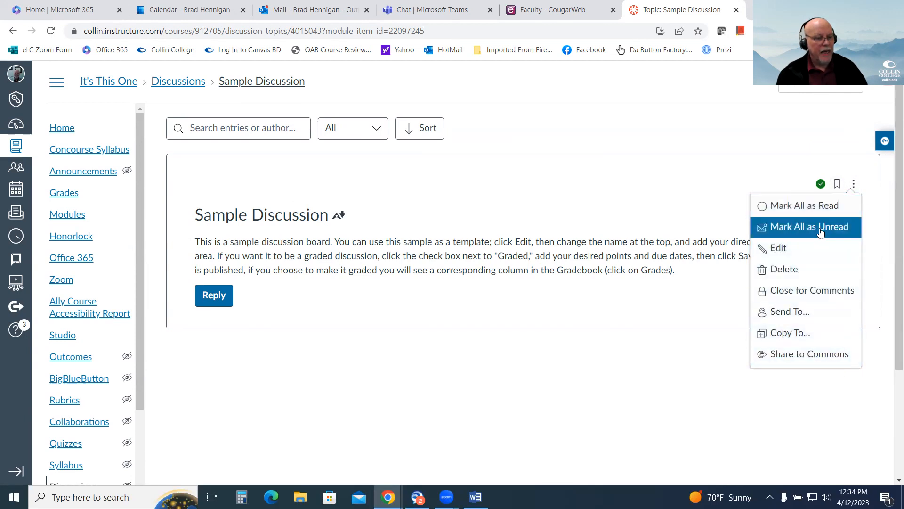
left_click(783, 250)
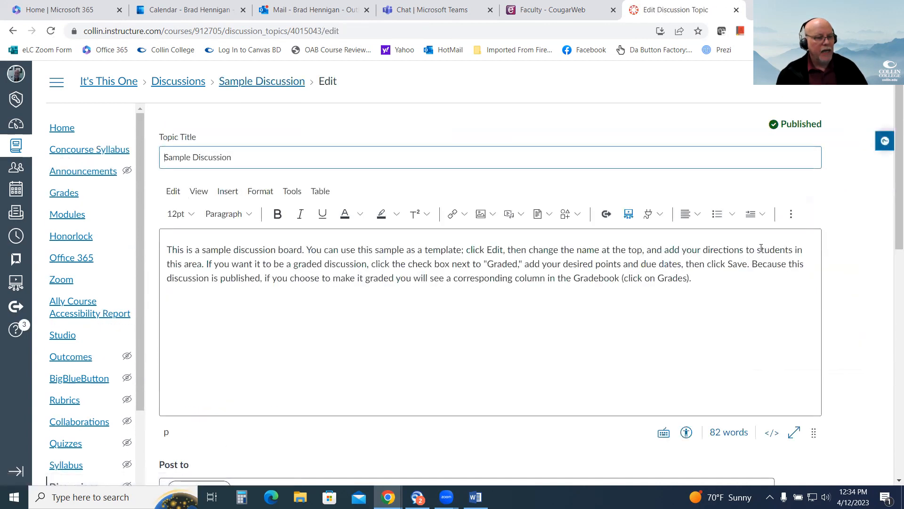
scroll(761, 248, "down", 6)
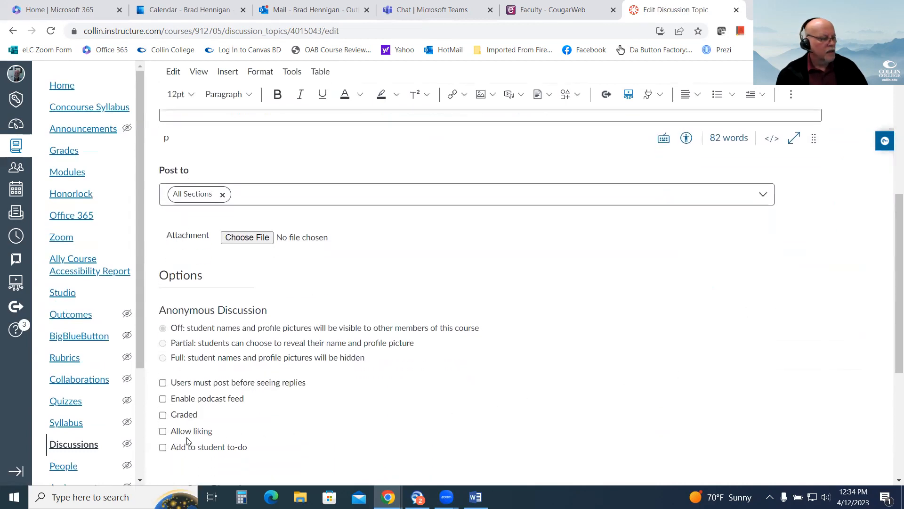
left_click(165, 415)
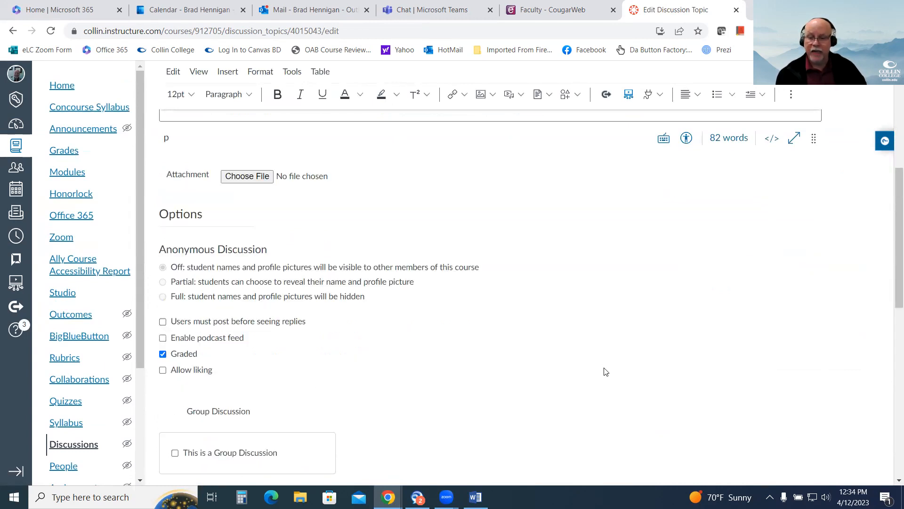
scroll(660, 345, "down", 10)
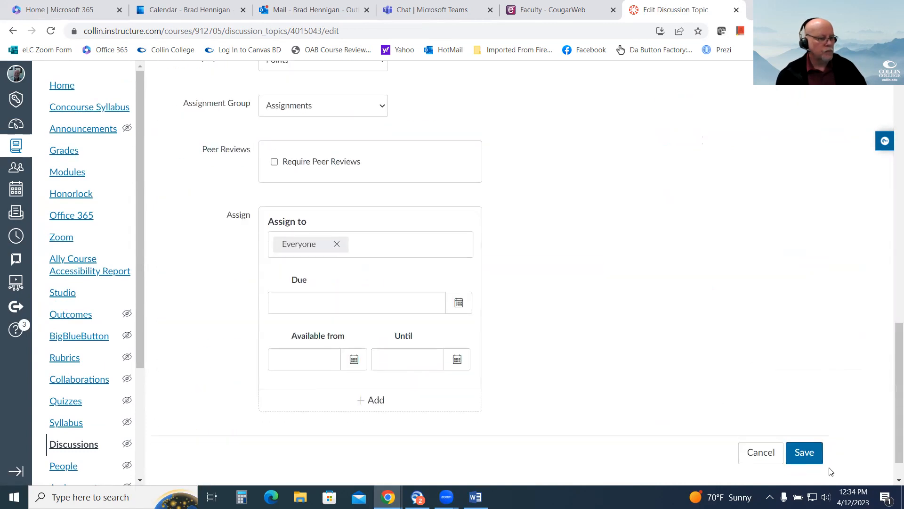
left_click(810, 453)
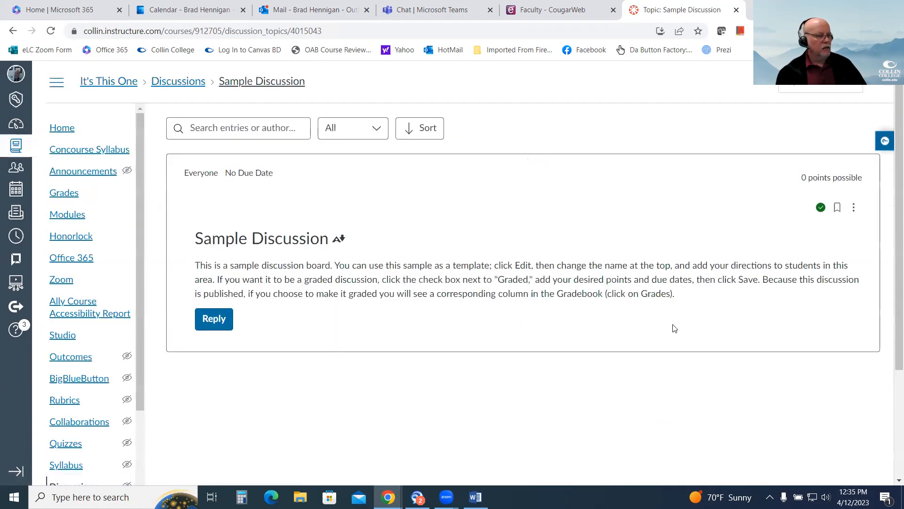
Start adding a rubric to the Sample Discussion and open the finder for existing rubrics.
left_click(854, 208)
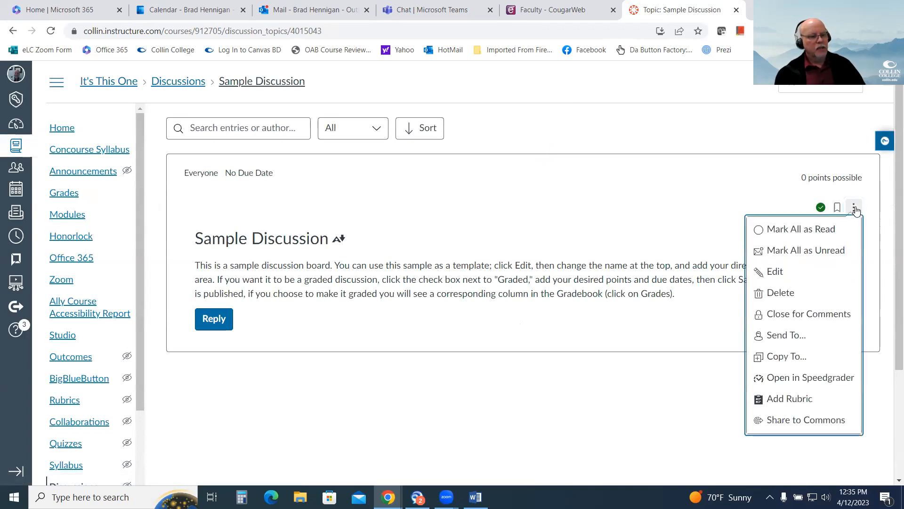
left_click(797, 400)
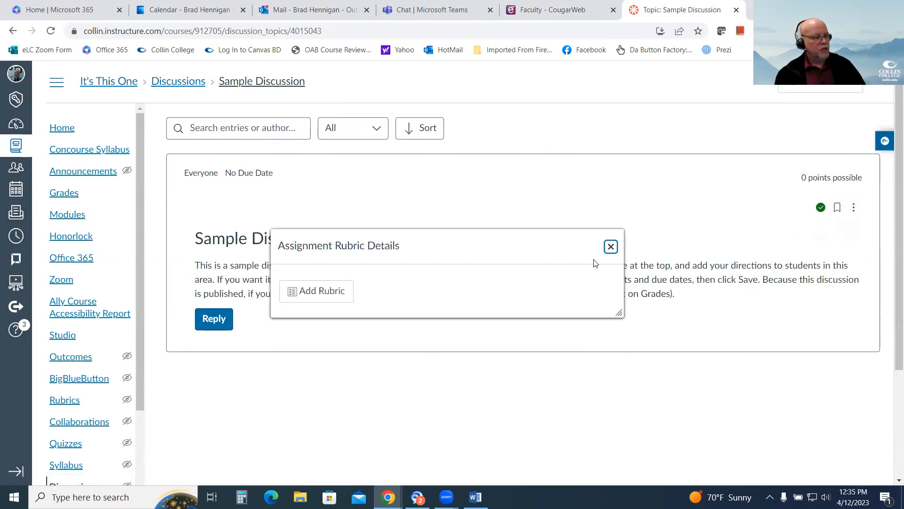
left_click(306, 293)
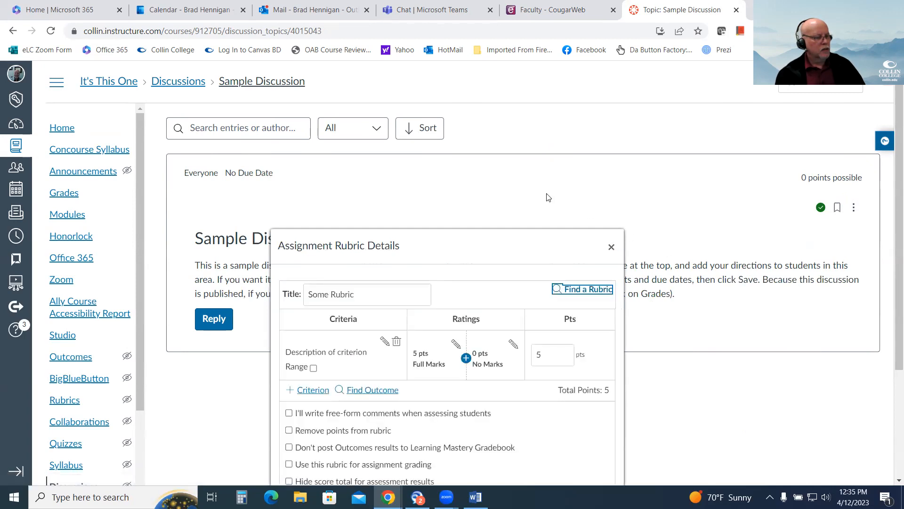
left_click_drag(492, 250, 487, 109)
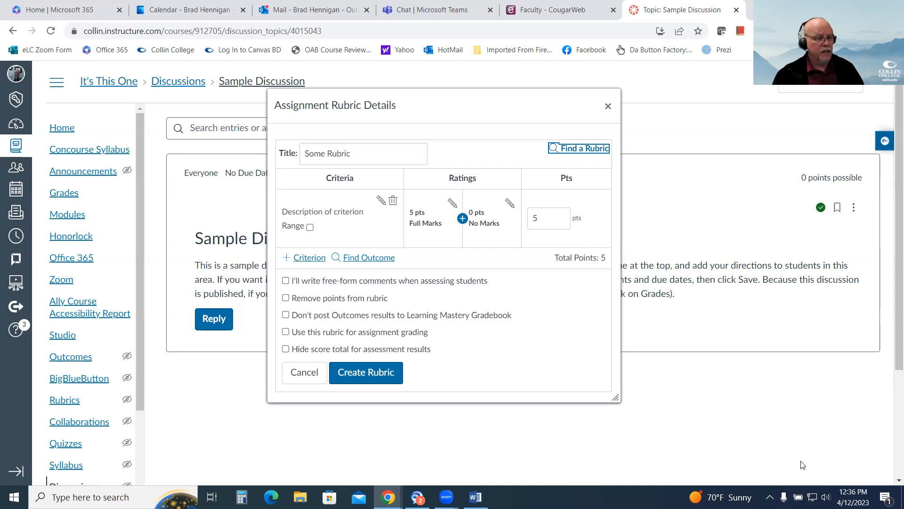
left_click(580, 150)
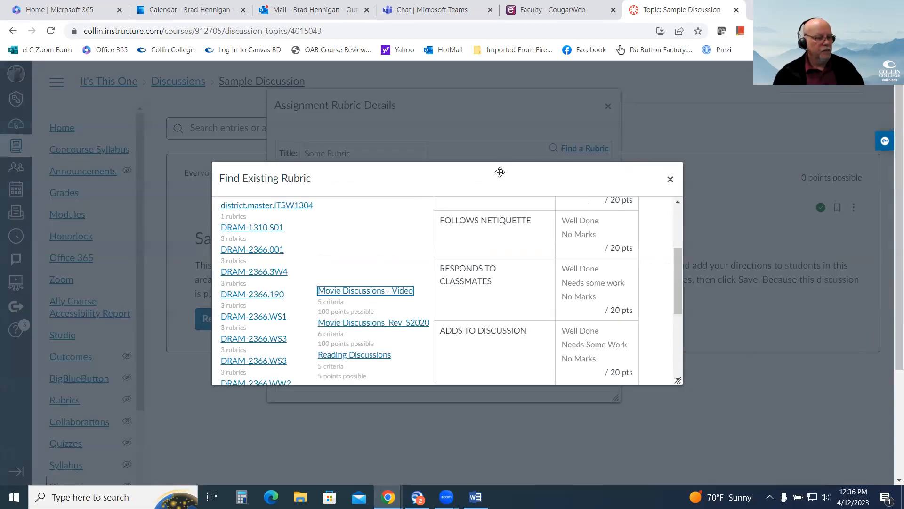
Look through the courses with existing rubrics, their discussion rubrics and the criteria of the Movie Discussions - Video rubric.
left_click_drag(680, 278, 678, 216)
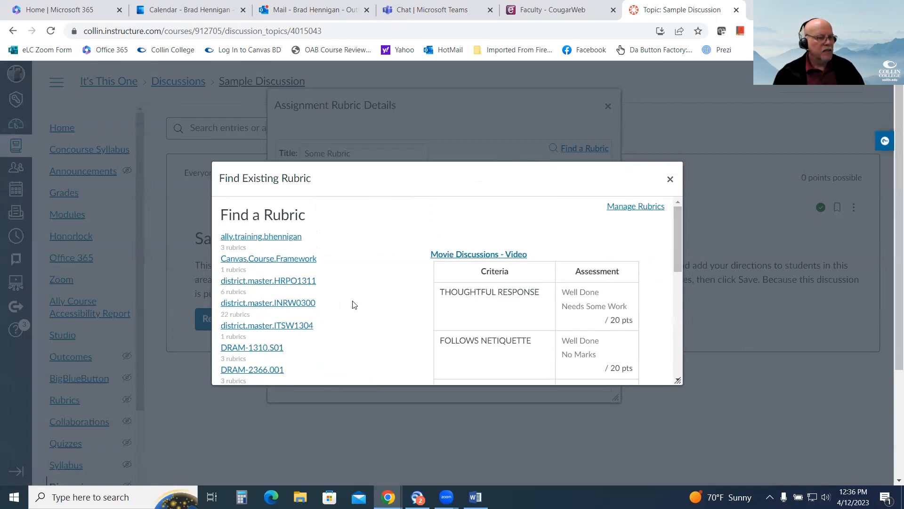
scroll(385, 311, "down", 3)
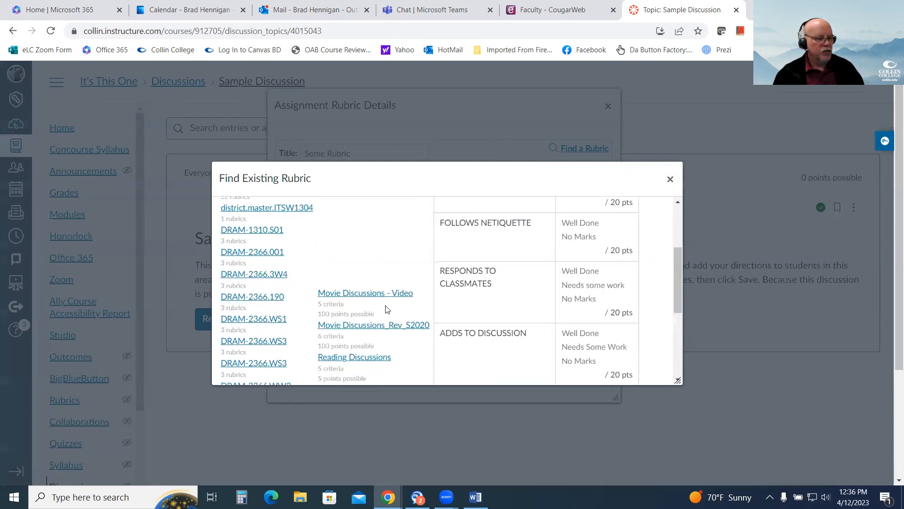
scroll(390, 335, "down", 1)
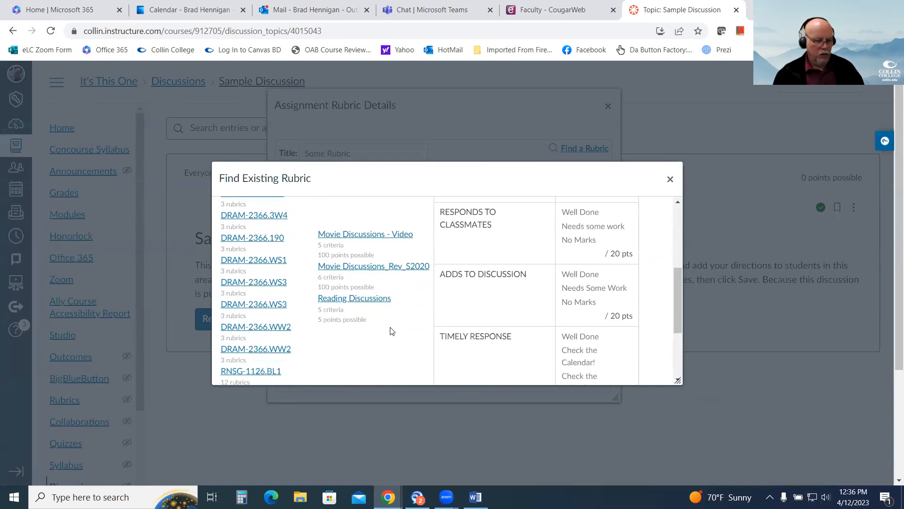
scroll(394, 328, "up", 5)
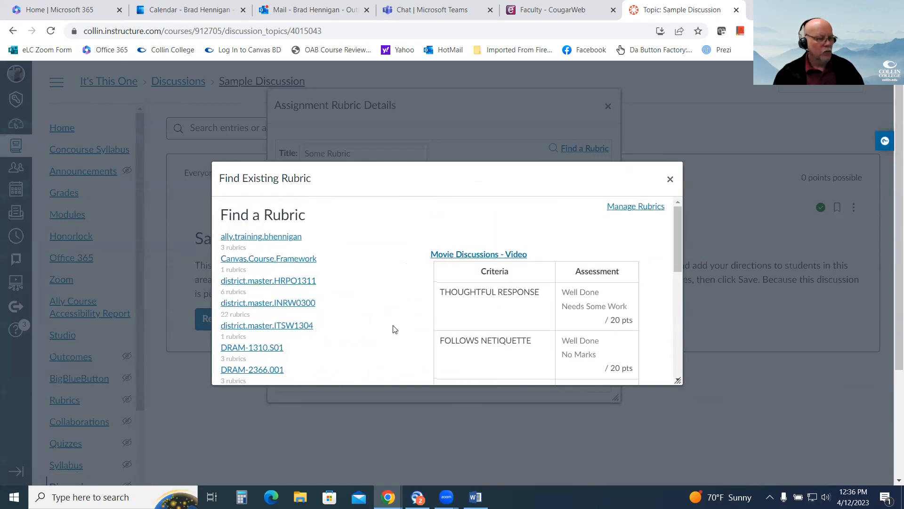
scroll(393, 327, "down", 3)
scroll(337, 286, "up", 3)
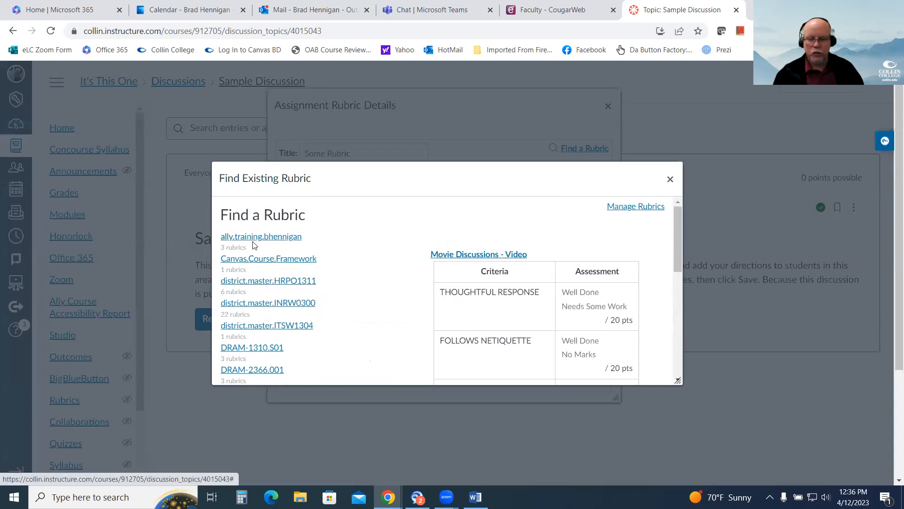
scroll(377, 283, "down", 3)
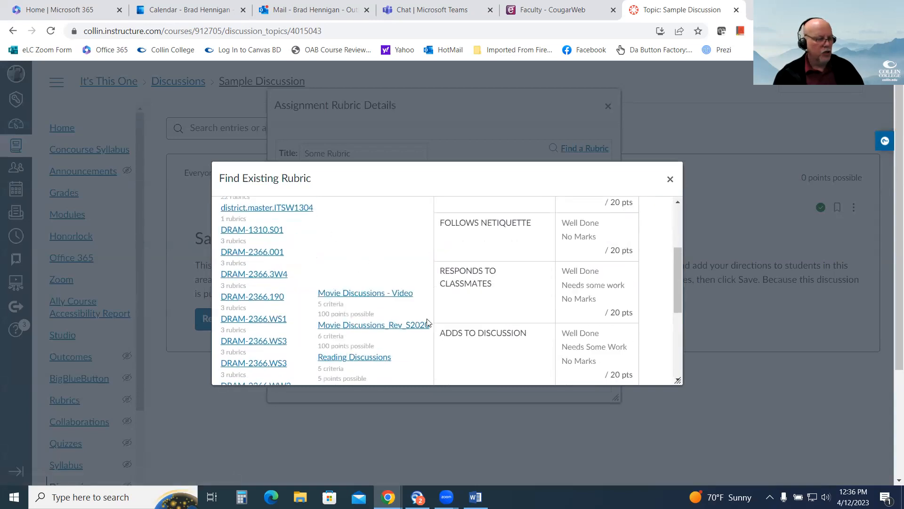
scroll(382, 261, "up", 3)
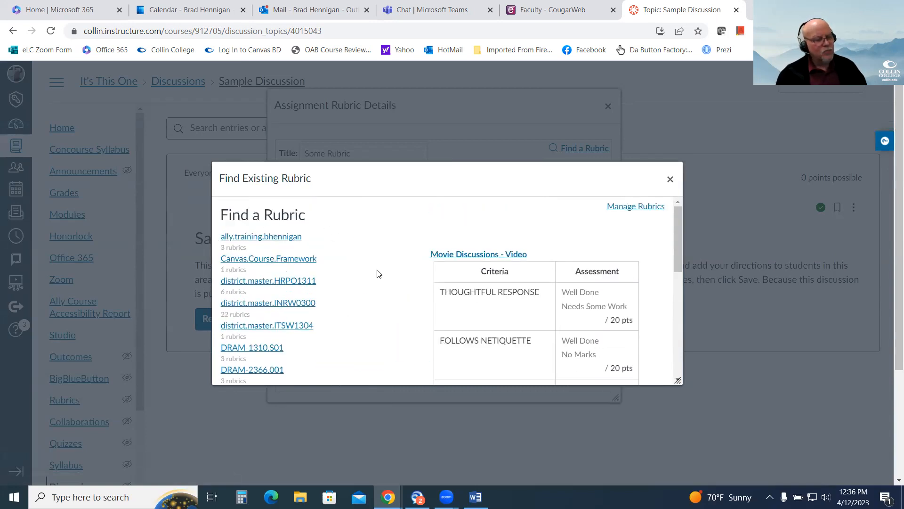
scroll(365, 279, "down", 3)
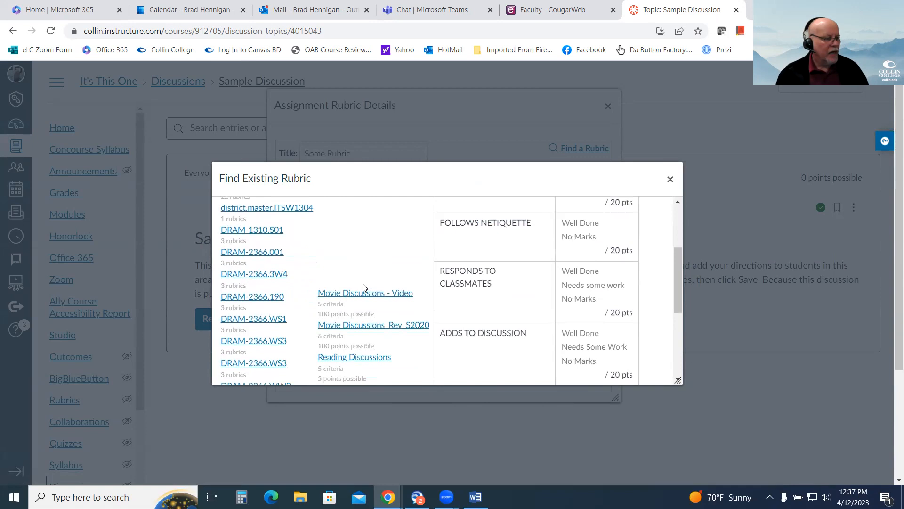
scroll(249, 292, "down", 1)
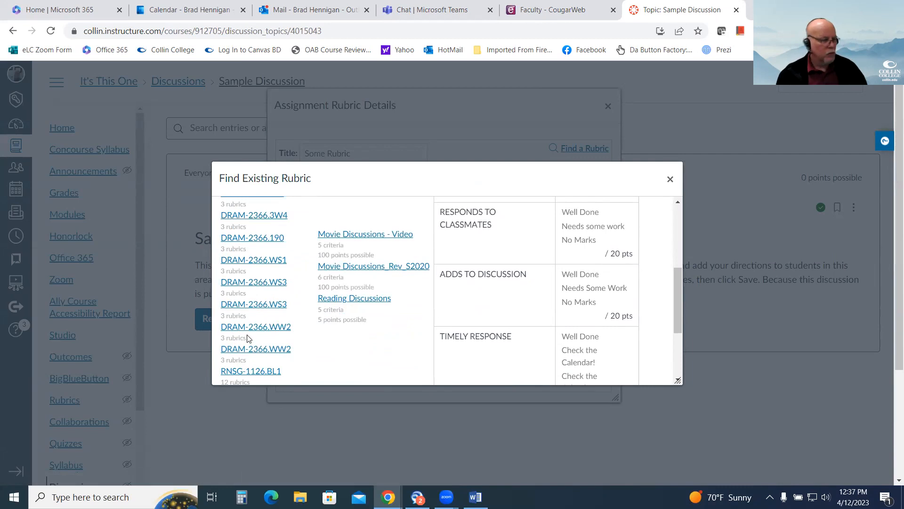
scroll(256, 329, "up", 1)
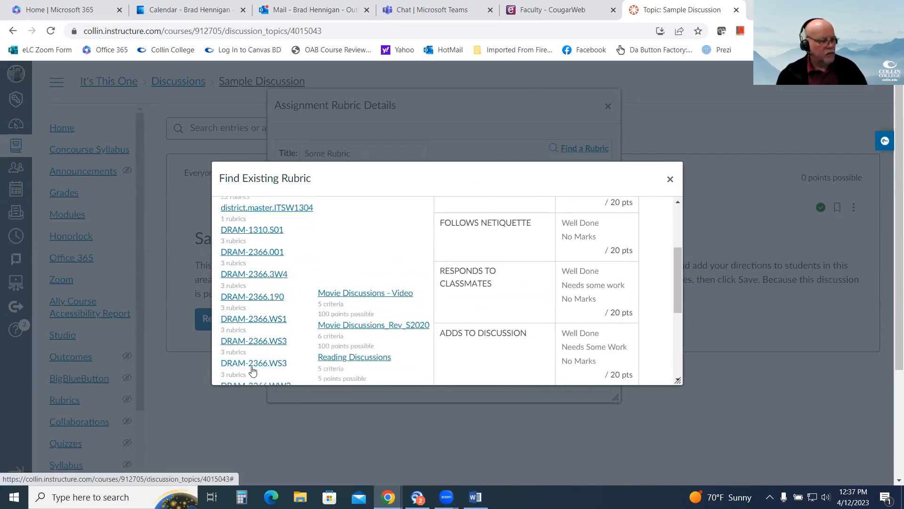
scroll(253, 369, "down", 3)
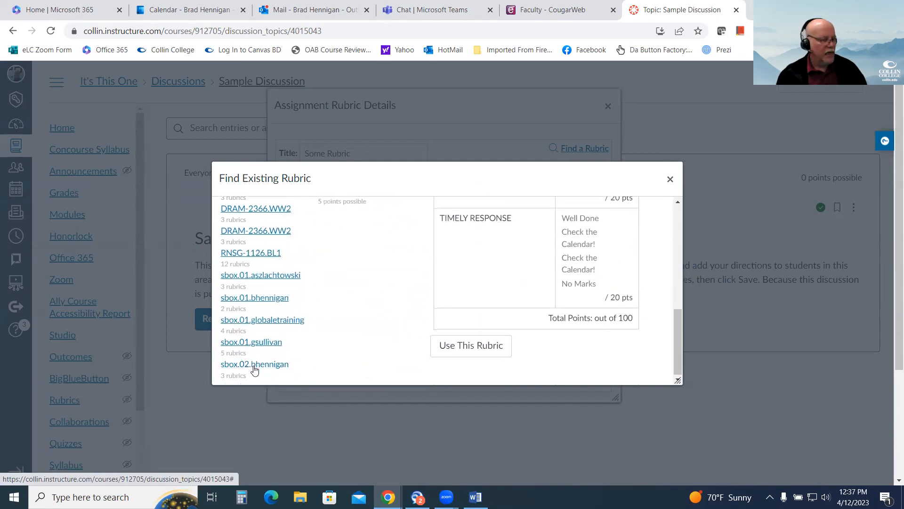
scroll(254, 369, "up", 5)
scroll(254, 368, "up", 1)
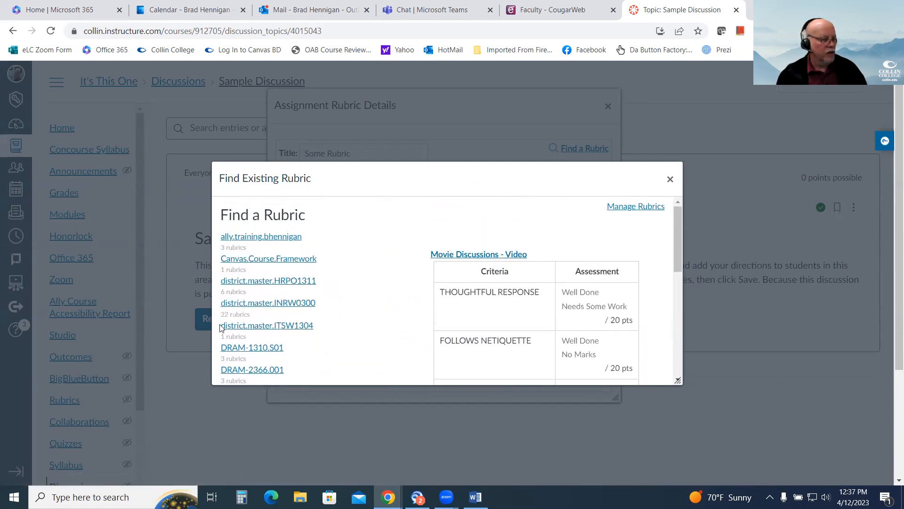
scroll(266, 332, "down", 1)
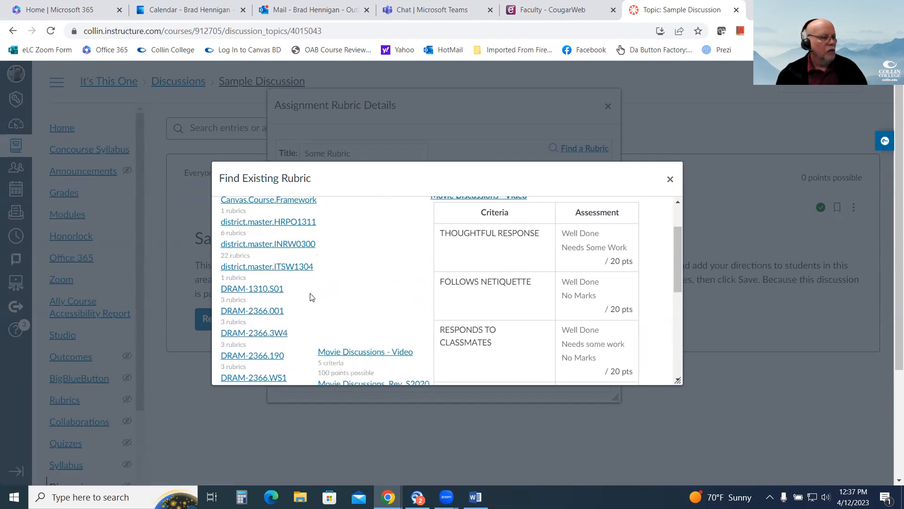
scroll(248, 292, "up", 1)
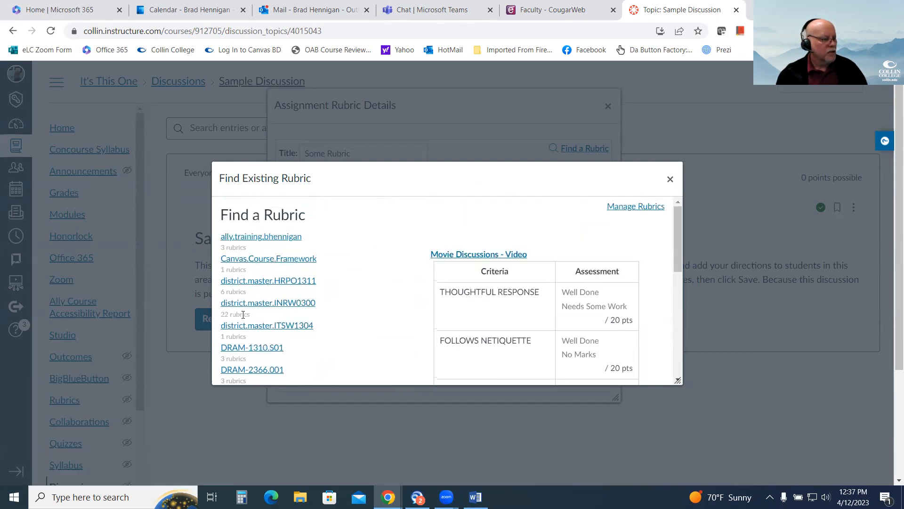
scroll(244, 332, "down", 1)
scroll(269, 312, "down", 1)
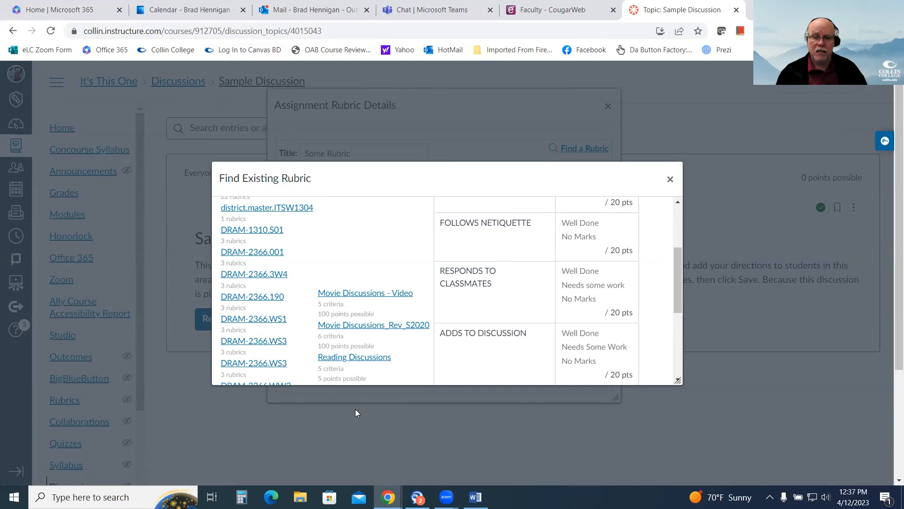
scroll(394, 270, "up", 3)
scroll(373, 255, "down", 3)
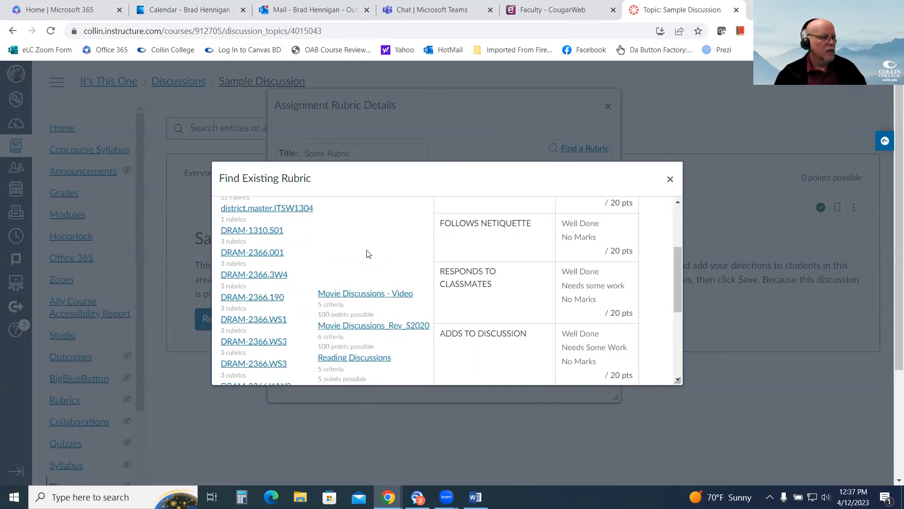
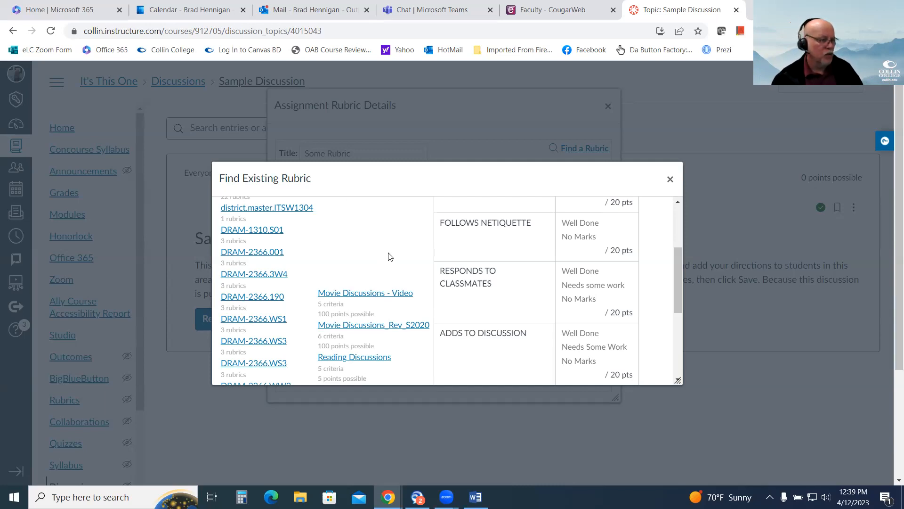
Compare the two movie discussion rubrics and attach the Movie Discussions_Rev_S2020 rubric to the Sample Discussion.
scroll(376, 279, "down", 2)
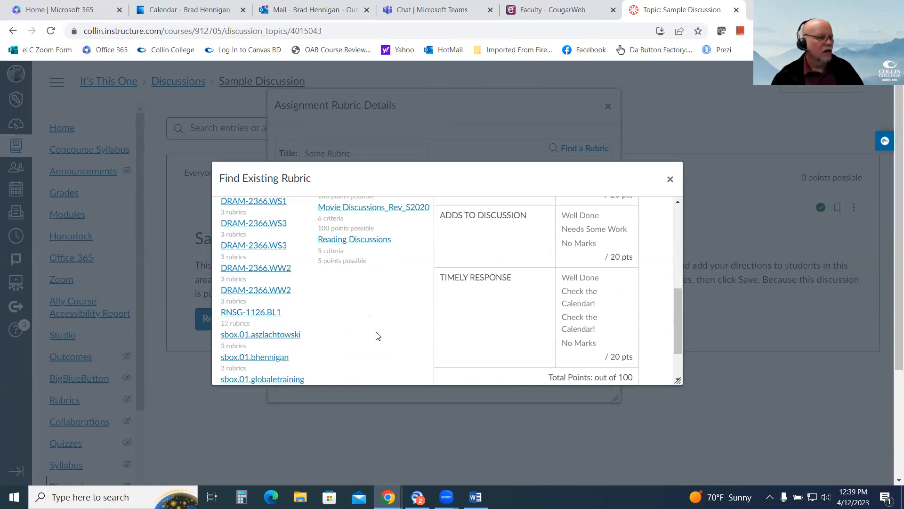
scroll(349, 356, "up", 3)
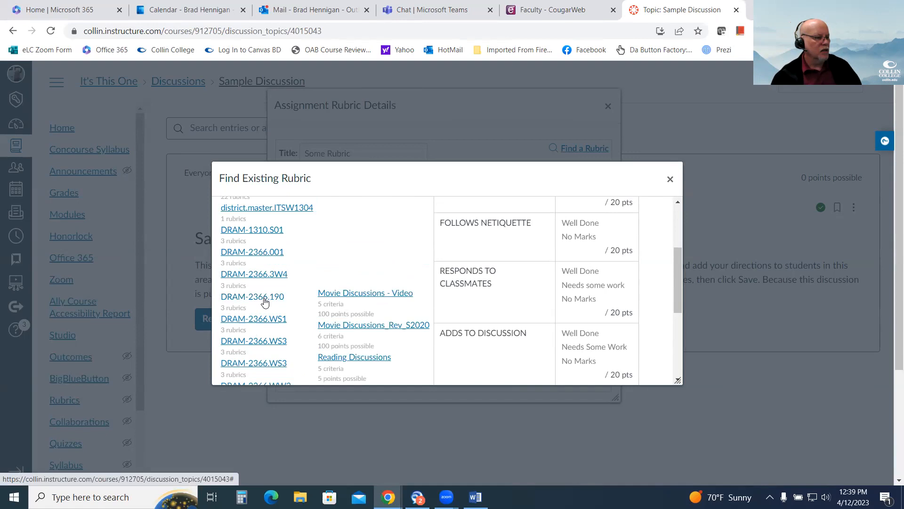
left_click(267, 302)
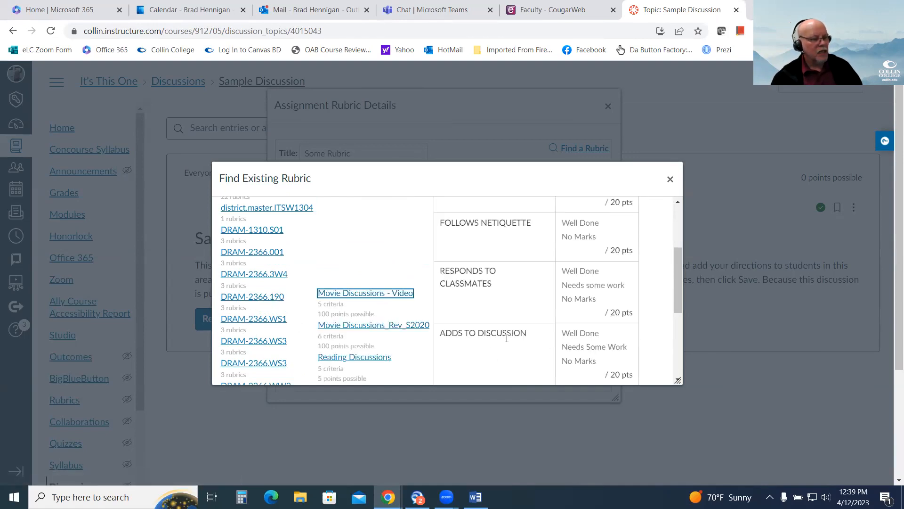
scroll(552, 306, "down", 1)
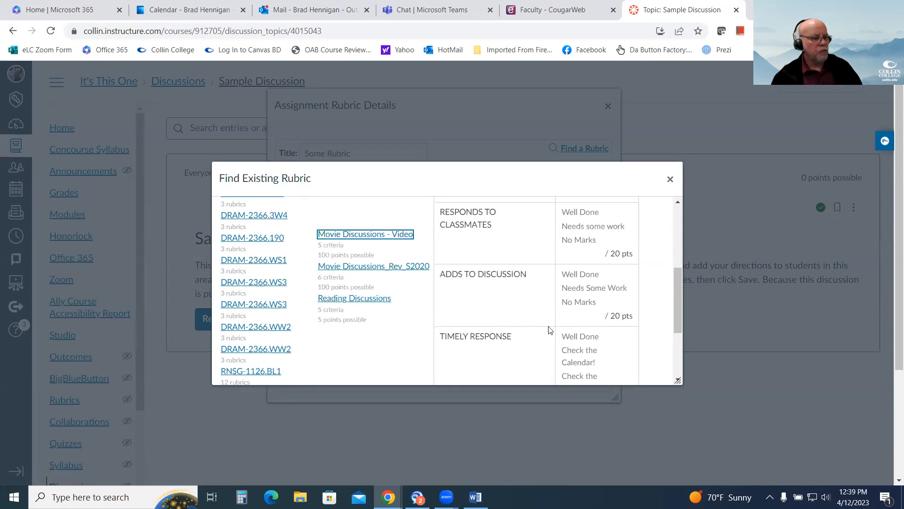
left_click(361, 270)
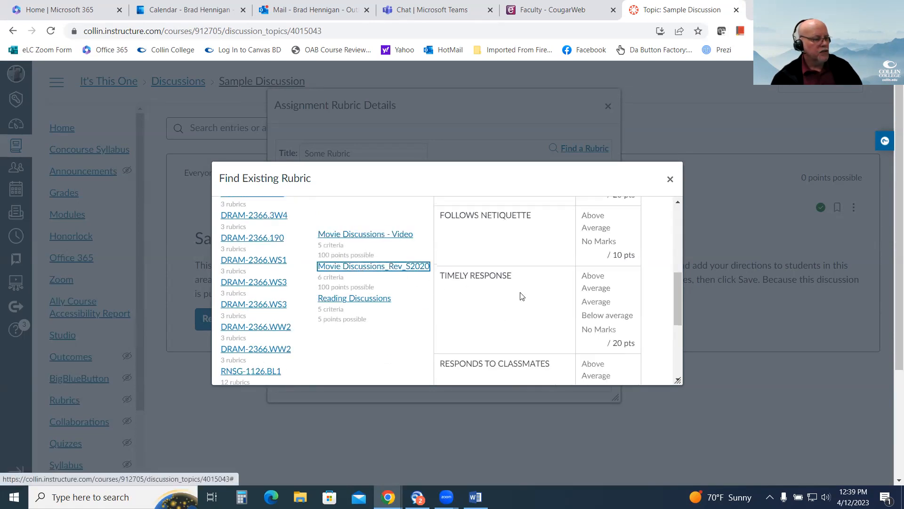
scroll(574, 306, "down", 2)
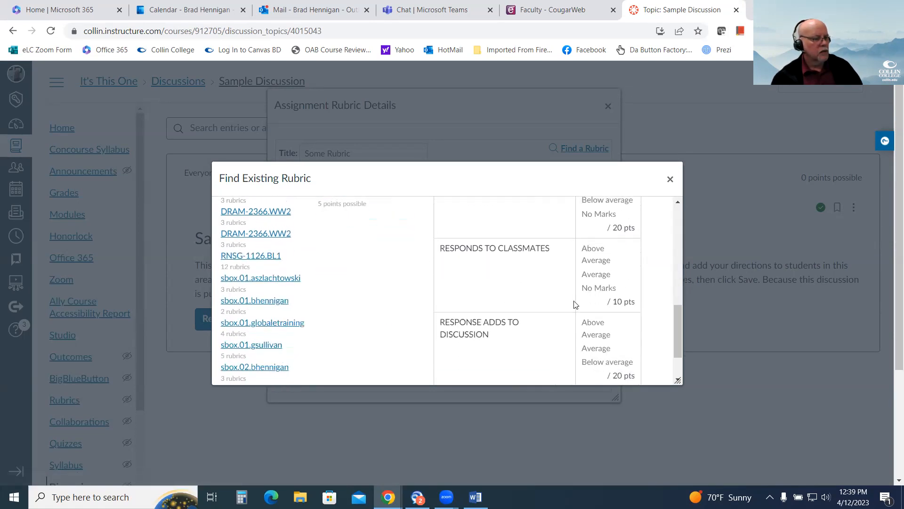
scroll(556, 297, "down", 1)
left_click(474, 364)
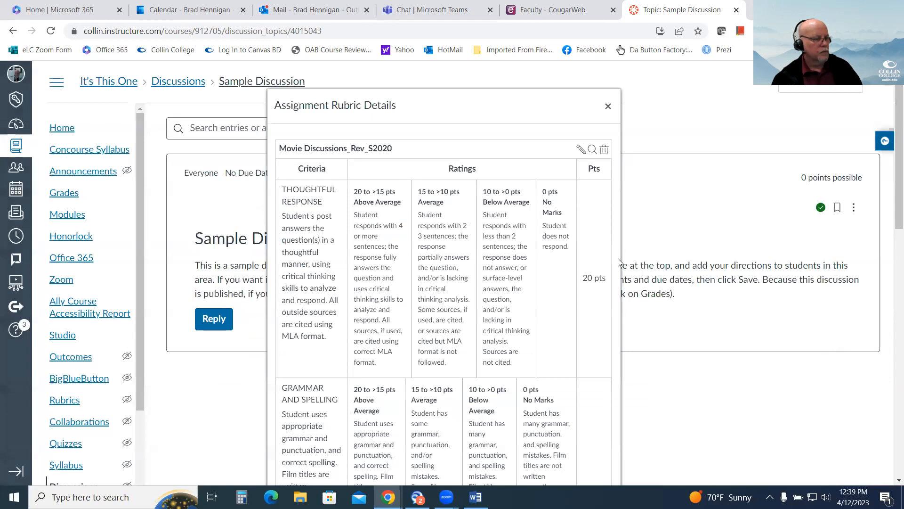
Review the criteria, ratings and points of the Movie Discussions_Rev_S2020 rubric attached to the Sample Discussion, and close its details.
scroll(523, 244, "down", 15)
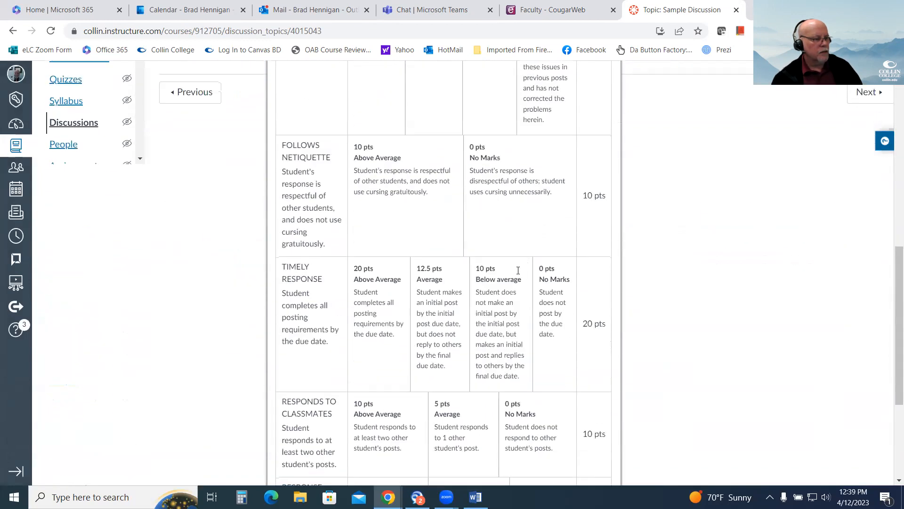
scroll(520, 292, "up", 10)
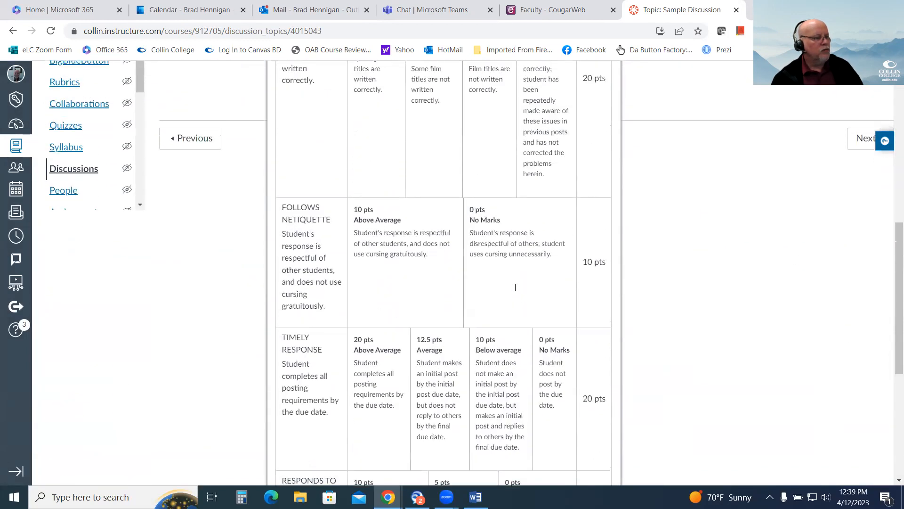
scroll(516, 295, "up", 5)
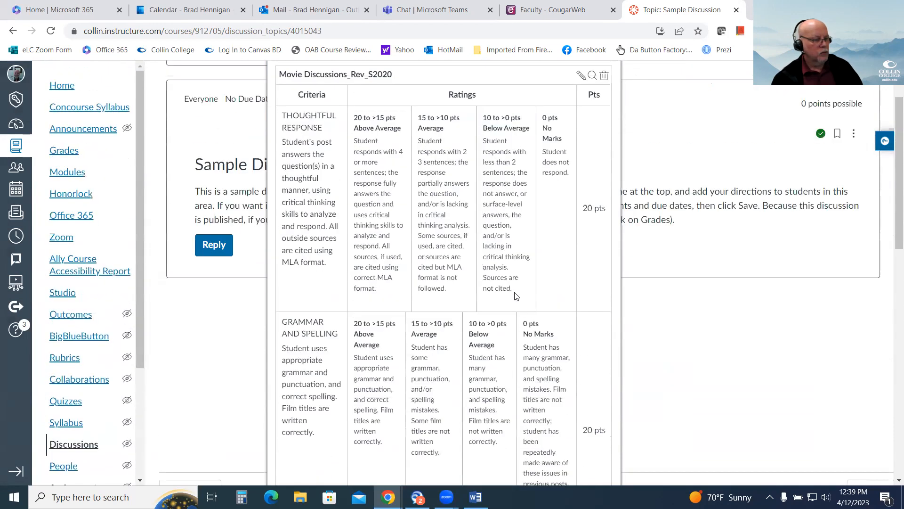
scroll(474, 301, "down", 1)
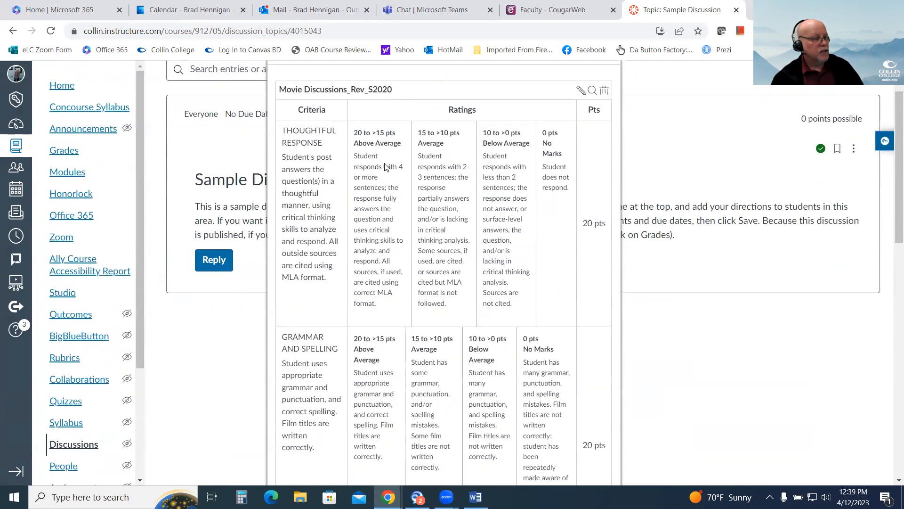
scroll(465, 349, "down", 5)
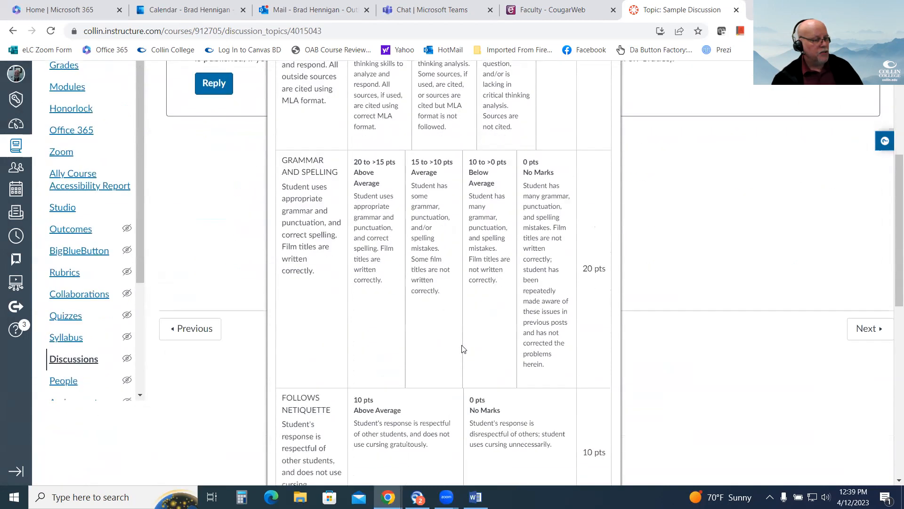
scroll(521, 296, "down", 4)
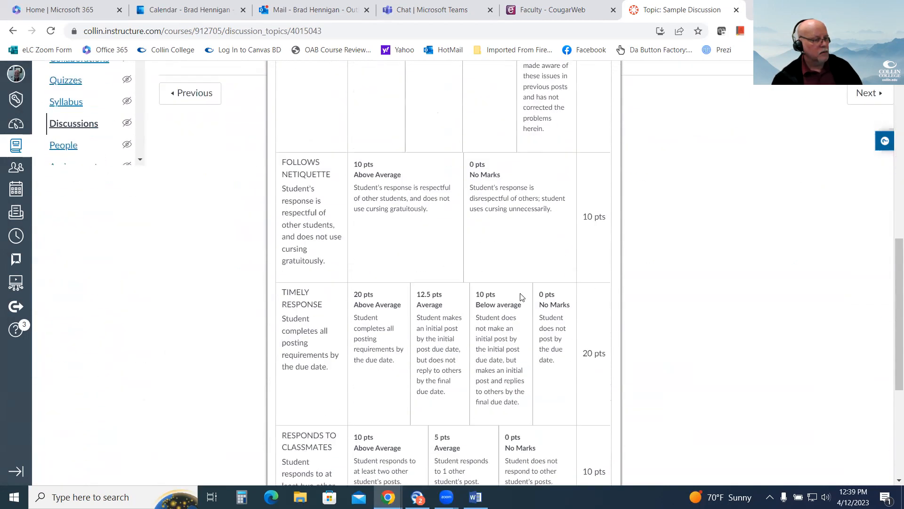
scroll(542, 318, "down", 2)
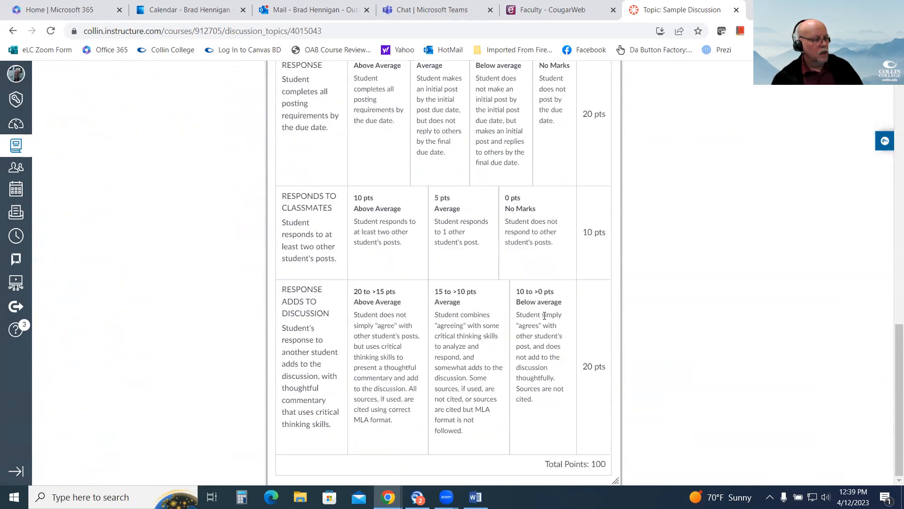
scroll(547, 336, "up", 1)
scroll(547, 336, "up", 6)
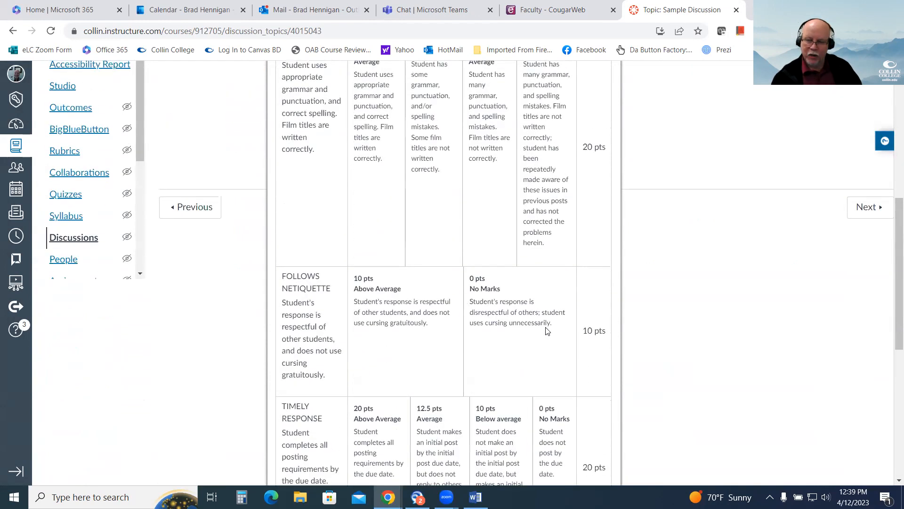
scroll(438, 282, "up", 7)
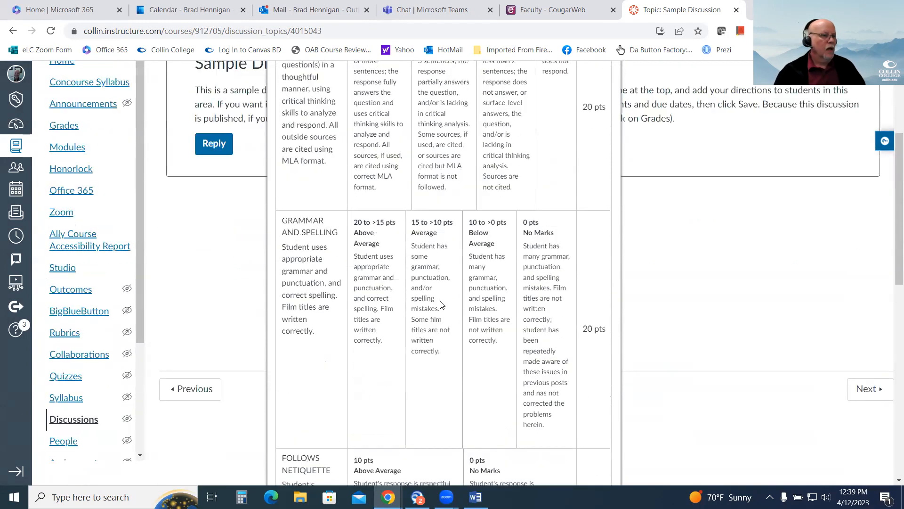
left_click(608, 103)
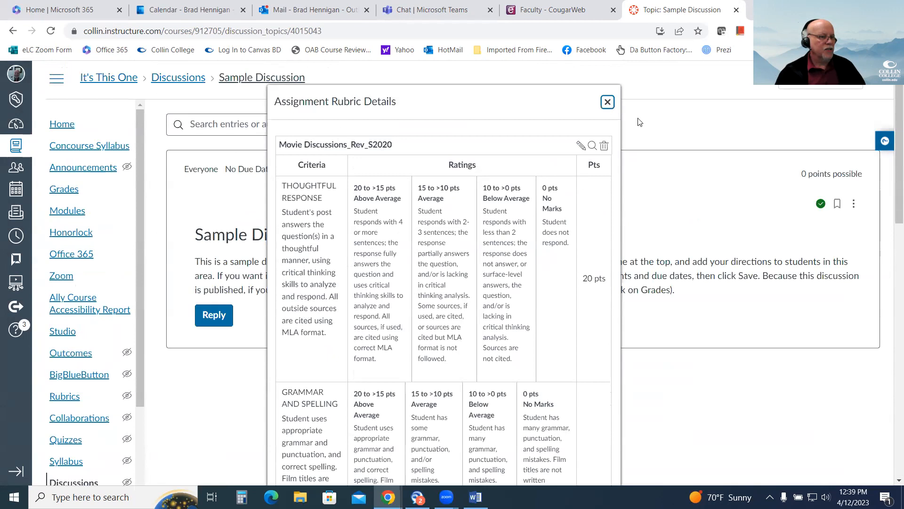
View the Sample Discussion's rubric as a student in Student View, and return to the instructor view.
left_click(817, 93)
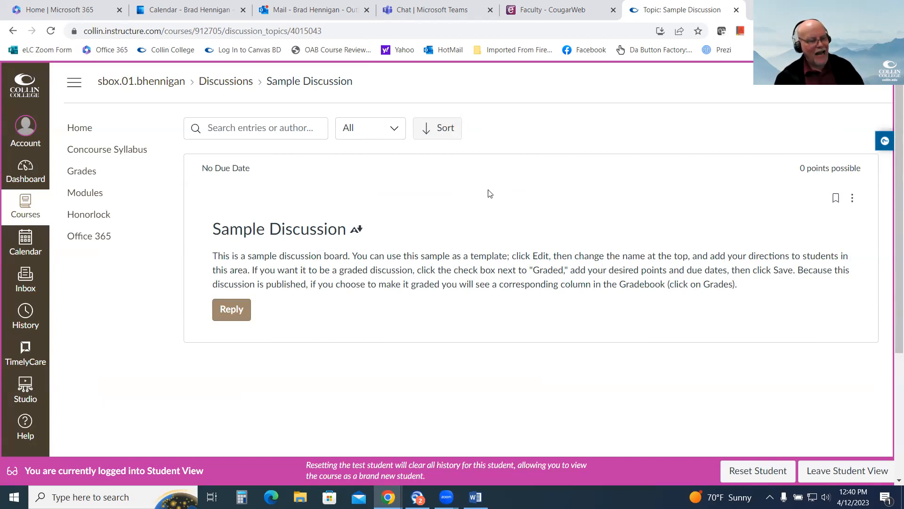
left_click(853, 199)
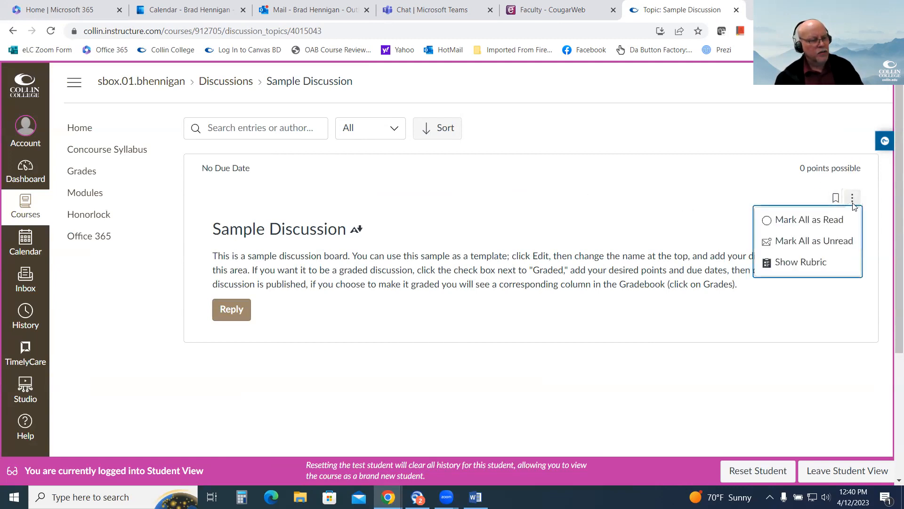
left_click(824, 262)
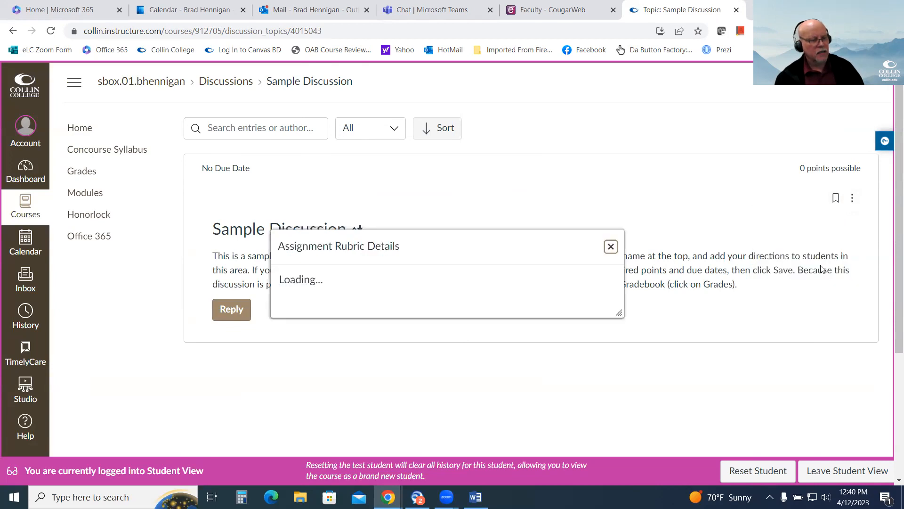
left_click_drag(523, 235, 544, 127)
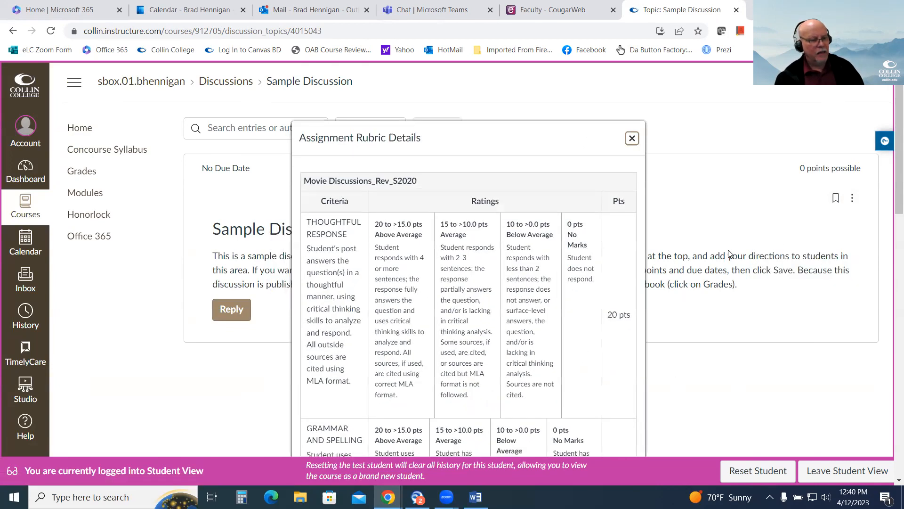
left_click(632, 138)
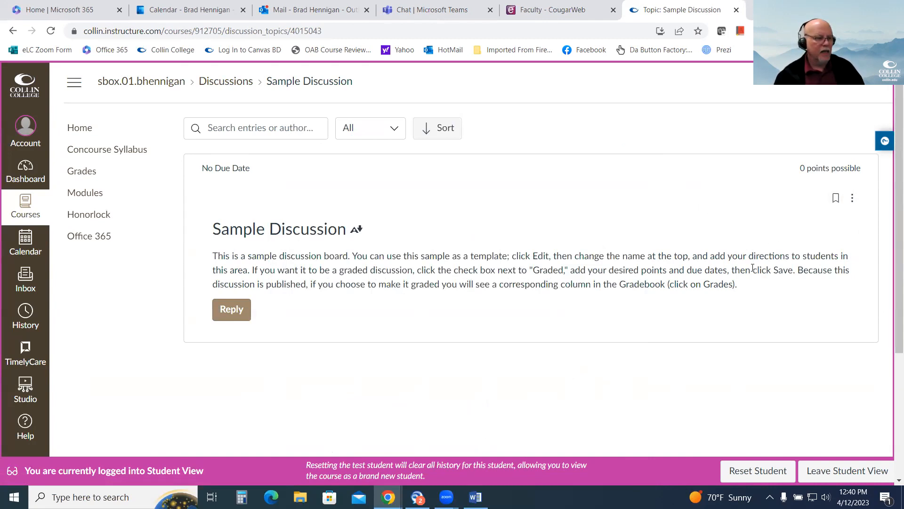
scroll(772, 234, "down", 3)
left_click(856, 470)
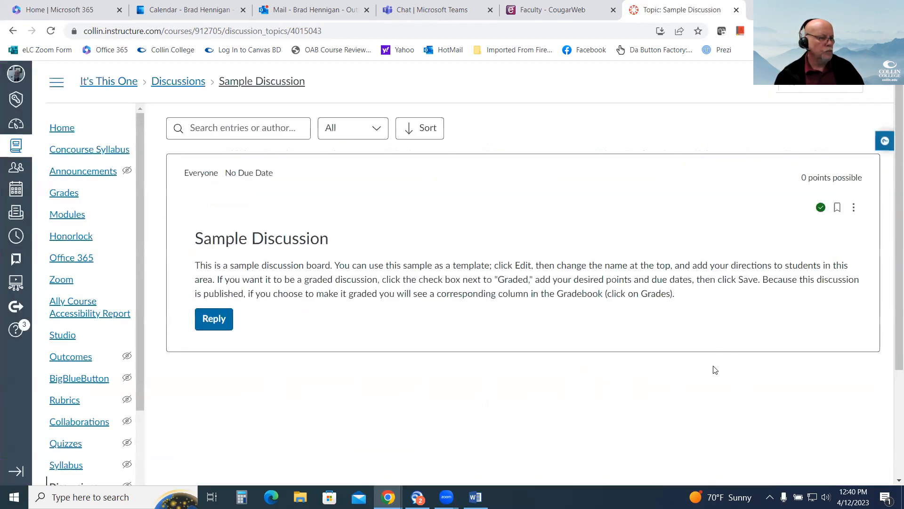
Edit the Sample Discussion to set its points possible to 100 and save it.
left_click(855, 209)
left_click(796, 269)
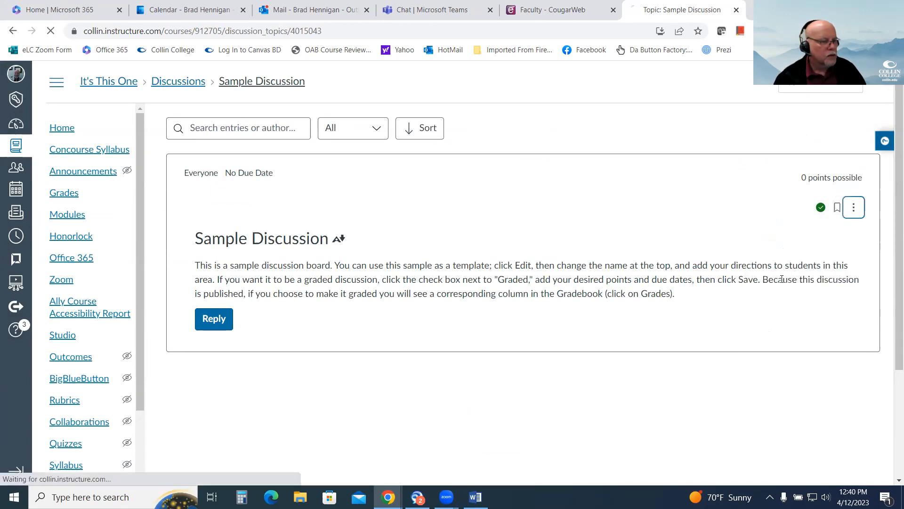
scroll(487, 329, "down", 6)
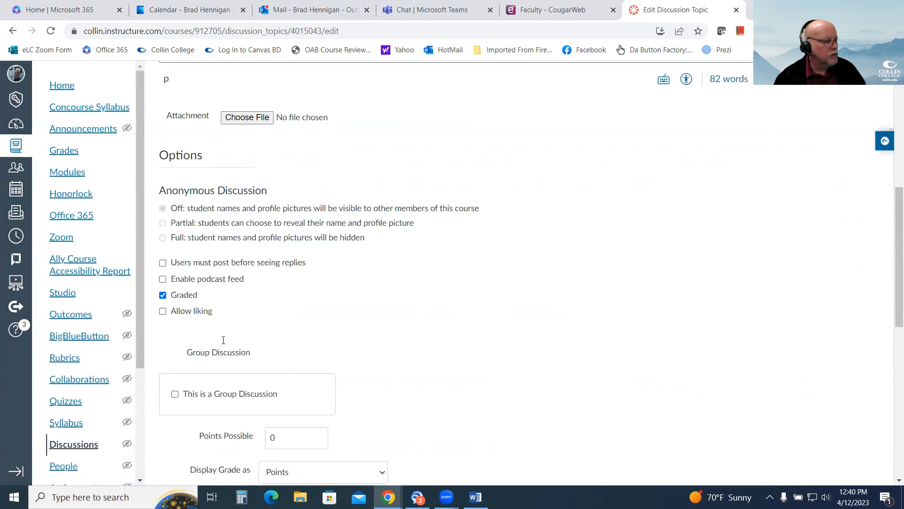
left_click(273, 437)
type("100")
scroll(583, 372, "down", 10)
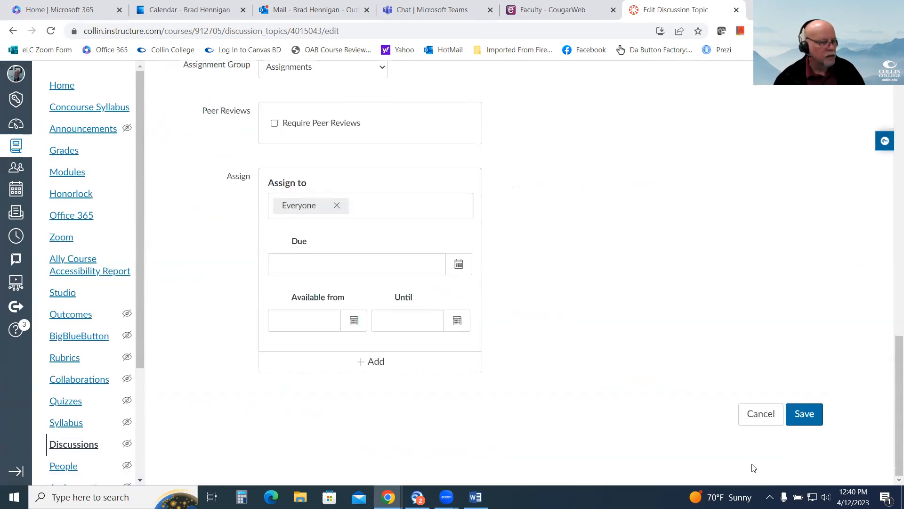
left_click(796, 414)
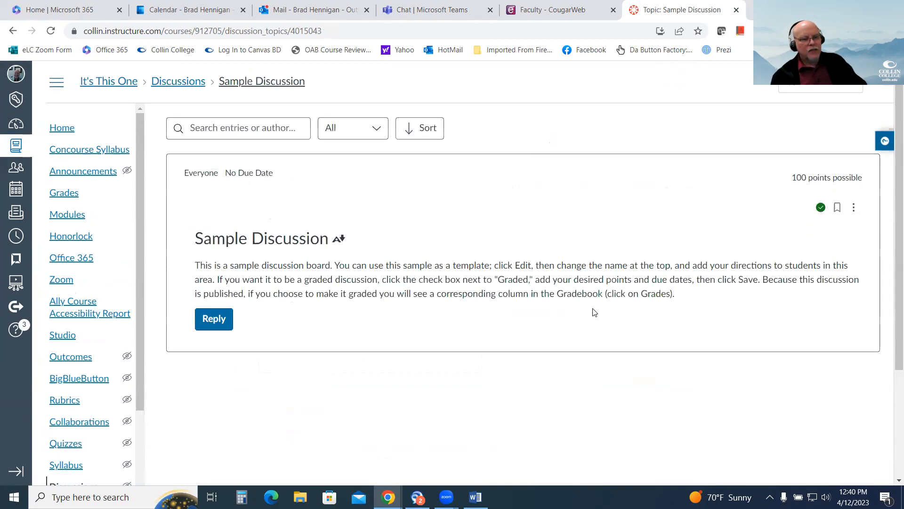
Open the course's Rubrics page to look at the rubrics stored in the course.
scroll(354, 336, "down", 1)
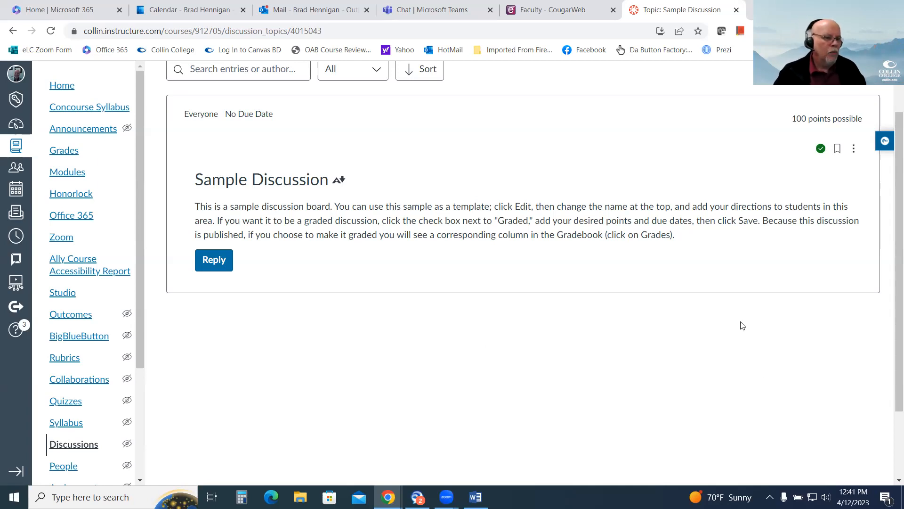
scroll(347, 430, "down", 2)
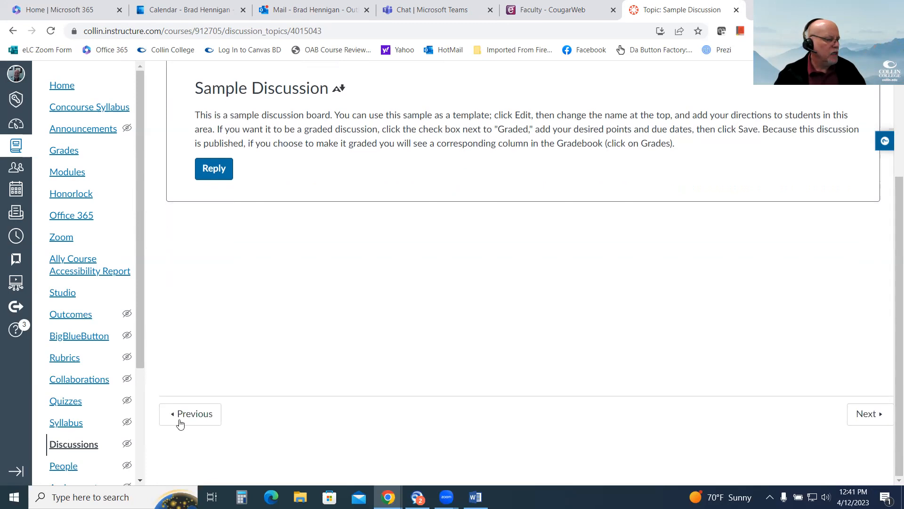
scroll(80, 278, "down", 3)
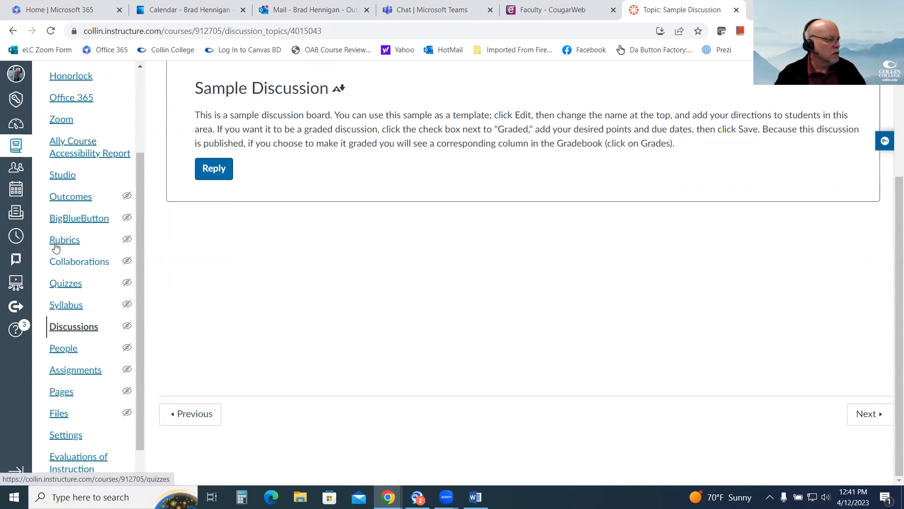
left_click(61, 240)
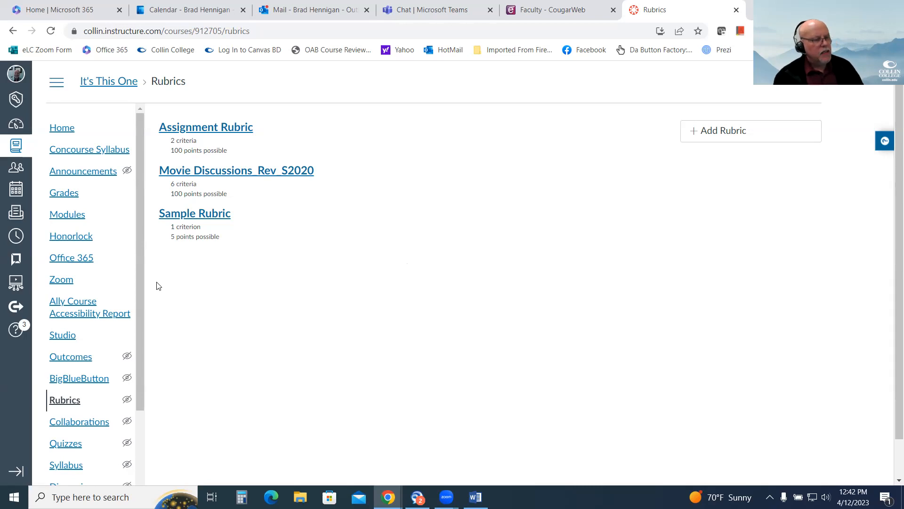
Open Sample Assignment 2 from Module 1 and start adding a rubric to it.
left_click(73, 214)
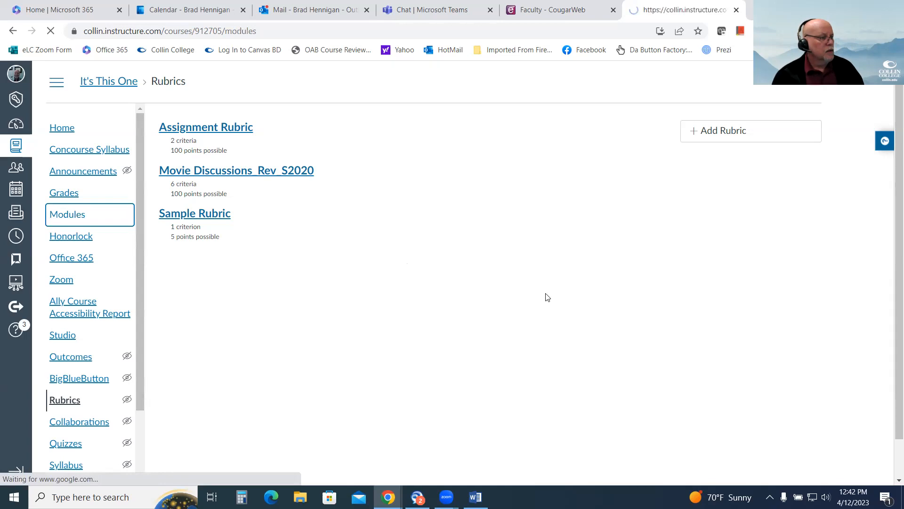
scroll(509, 294, "down", 6)
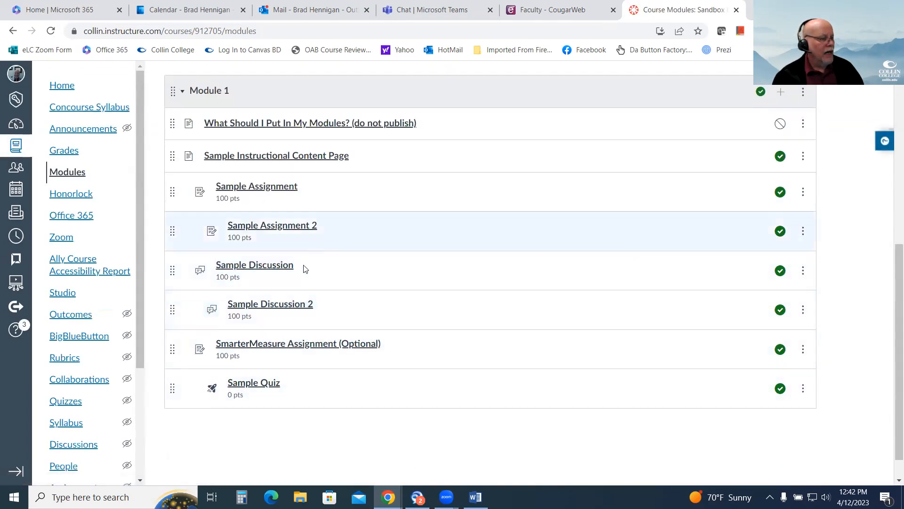
left_click(288, 229)
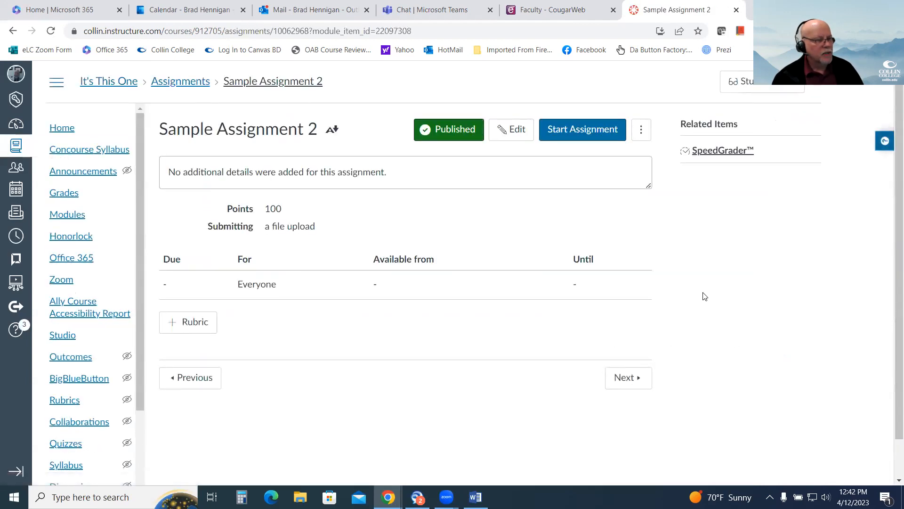
left_click(215, 323)
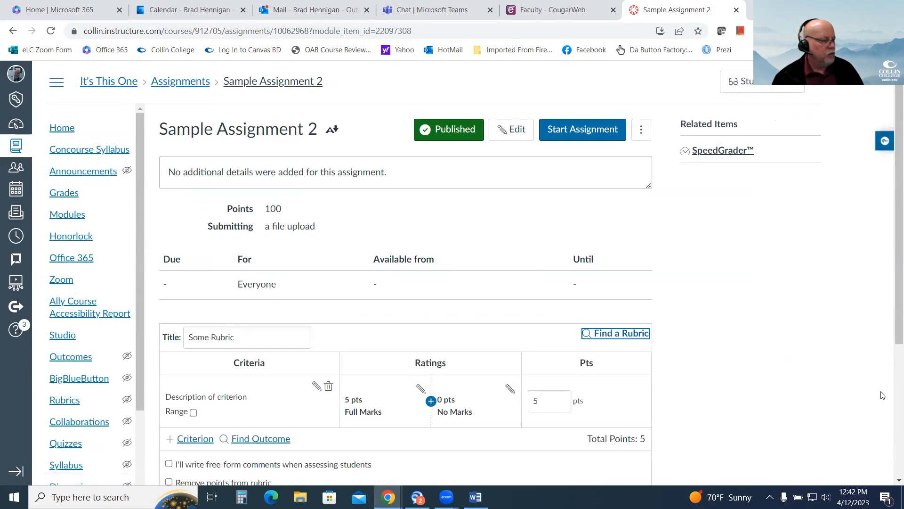
scroll(822, 379, "down", 2)
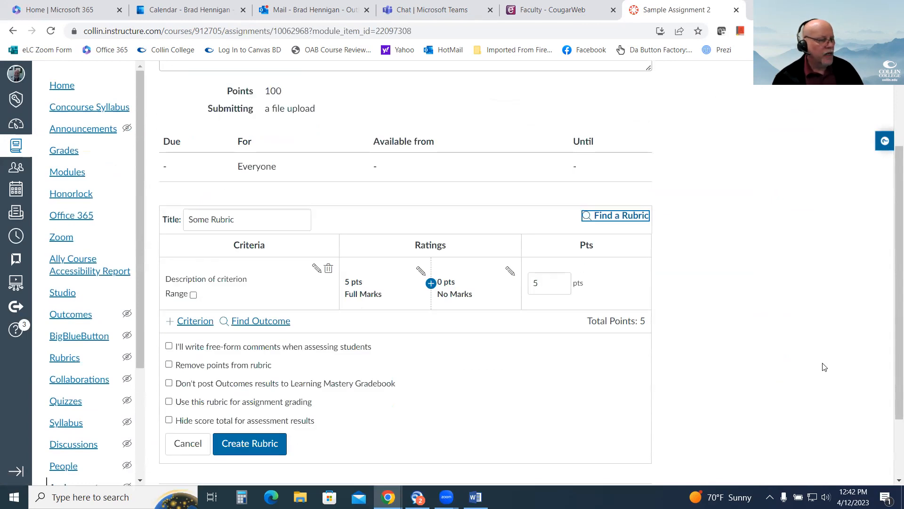
Find the existing Assignment Rubric in the instructor's own sbox.01 sandbox course and use it for Sample Assignment 2.
left_click(611, 217)
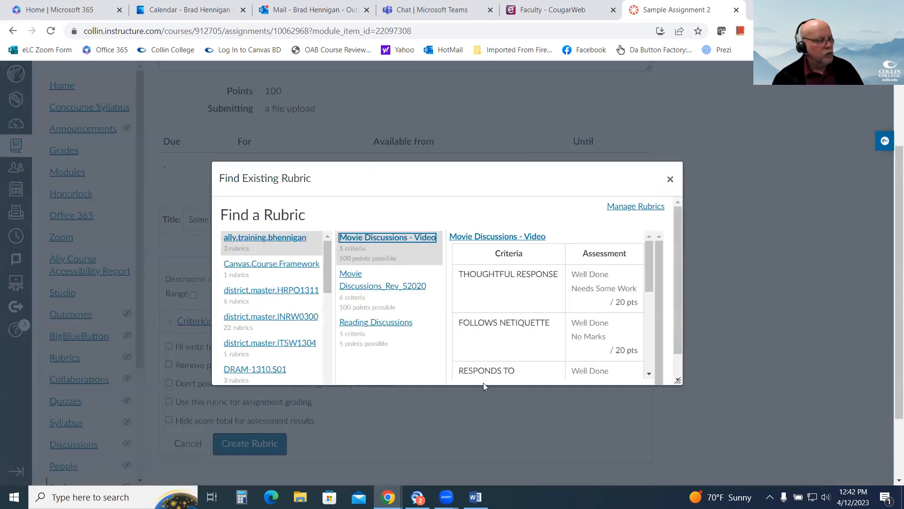
left_click_drag(328, 256, 329, 366)
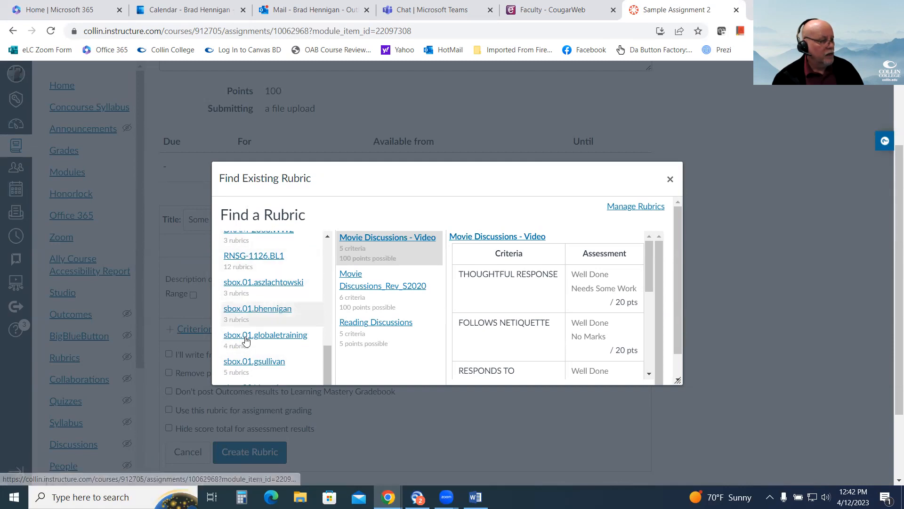
left_click(245, 312)
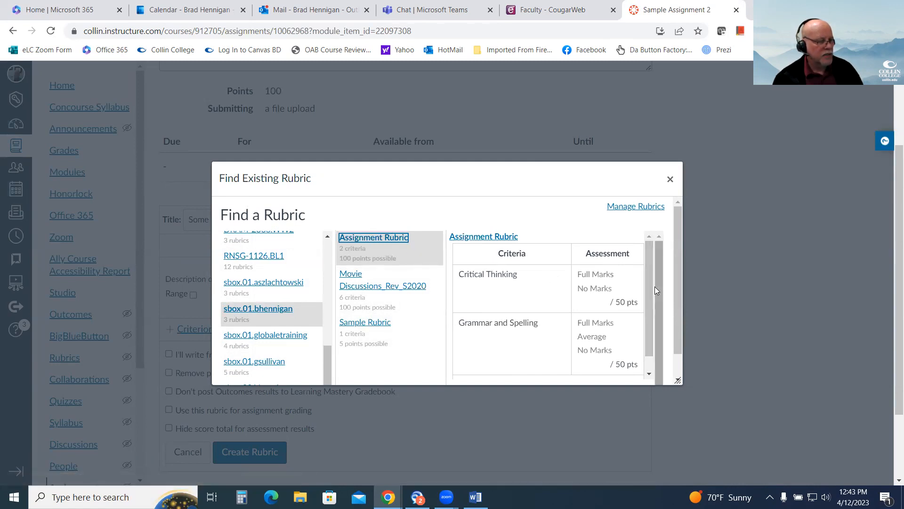
left_click_drag(673, 282, 671, 343)
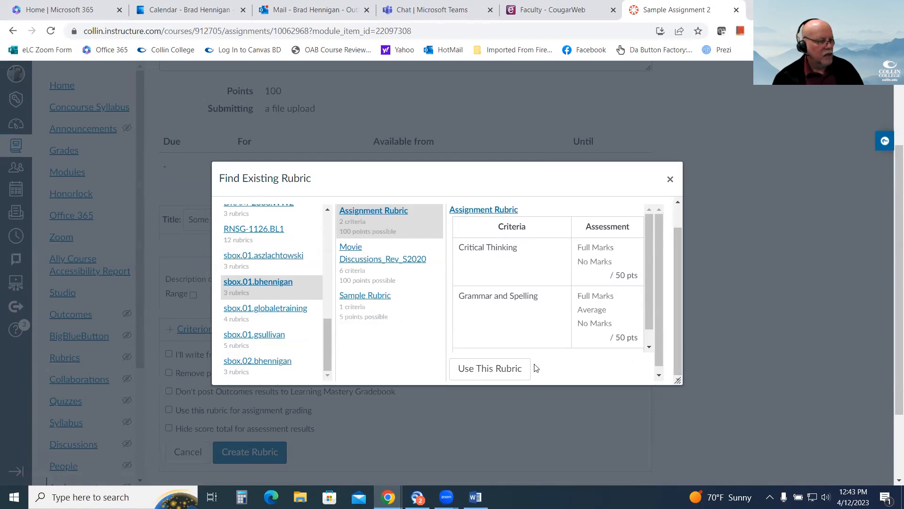
left_click(490, 369)
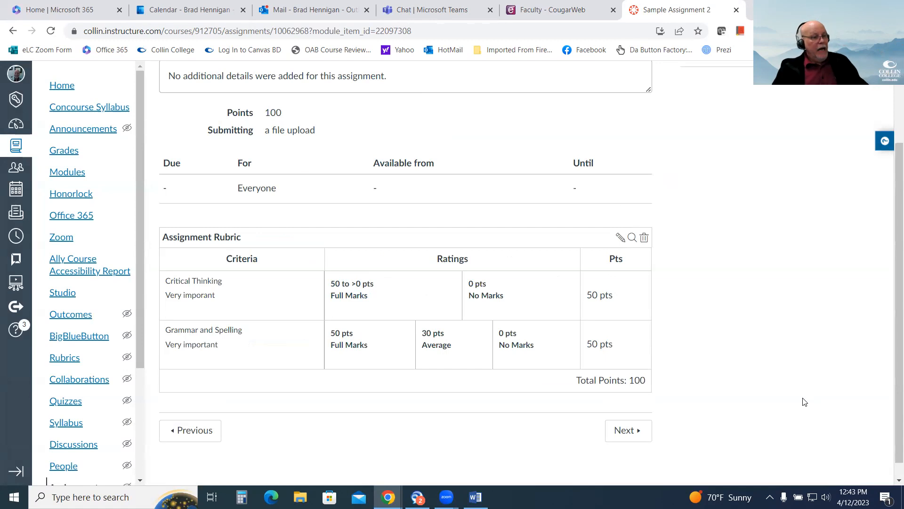
Look over the rubric attached to Sample Assignment 2 and check the course's list of rubrics.
scroll(804, 401, "up", 2)
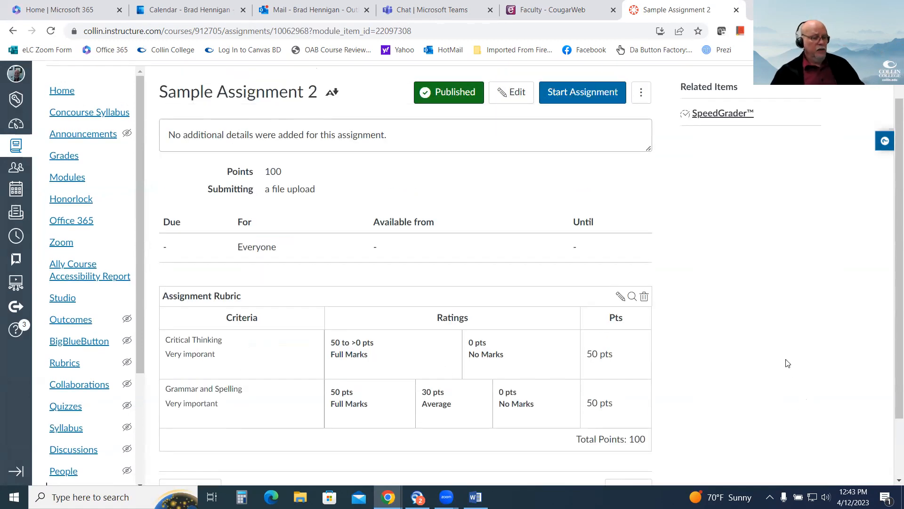
scroll(759, 363, "down", 1)
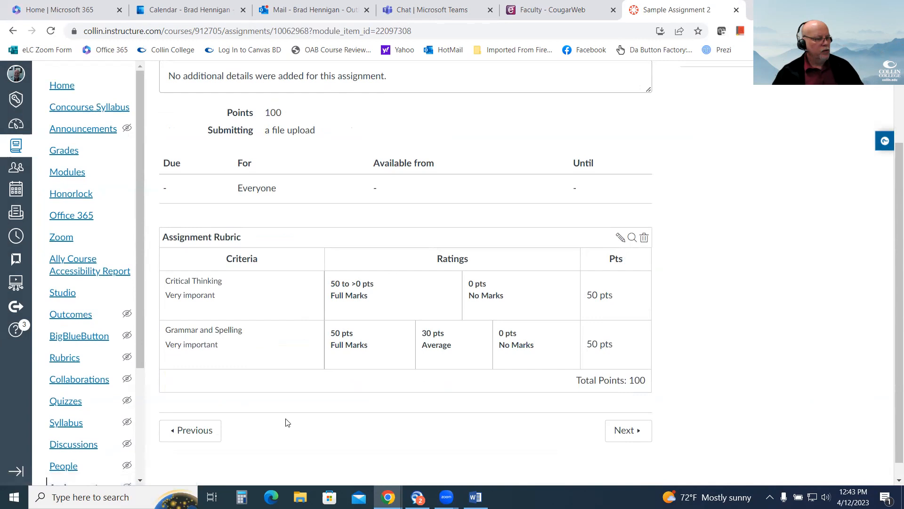
left_click(61, 359)
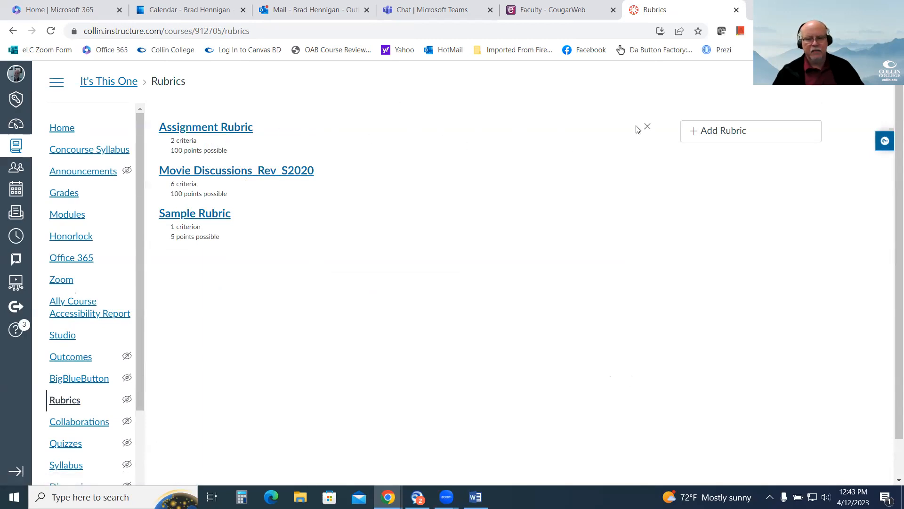
Open the Sample Assignment from Module 1 and try to edit its Assignment Rubric, cancelling the edit.
left_click(63, 215)
scroll(376, 344, "down", 1)
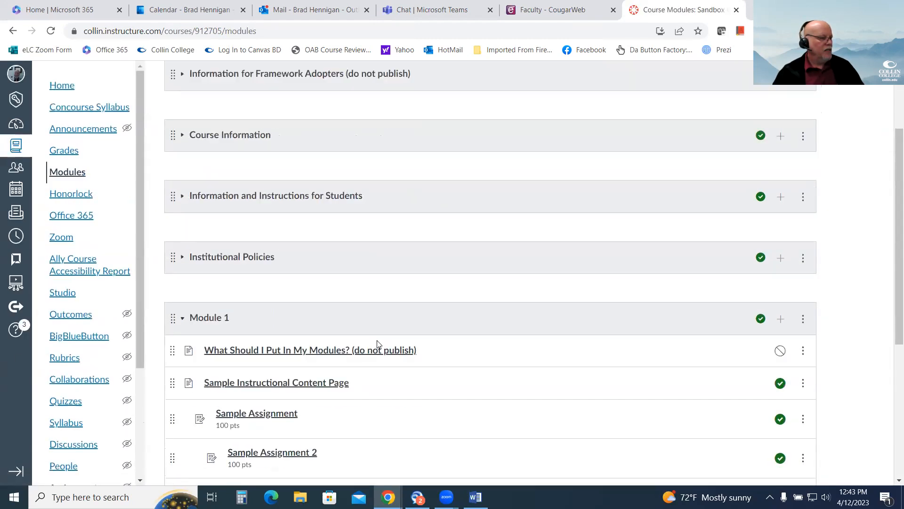
scroll(377, 343, "down", 5)
left_click(276, 193)
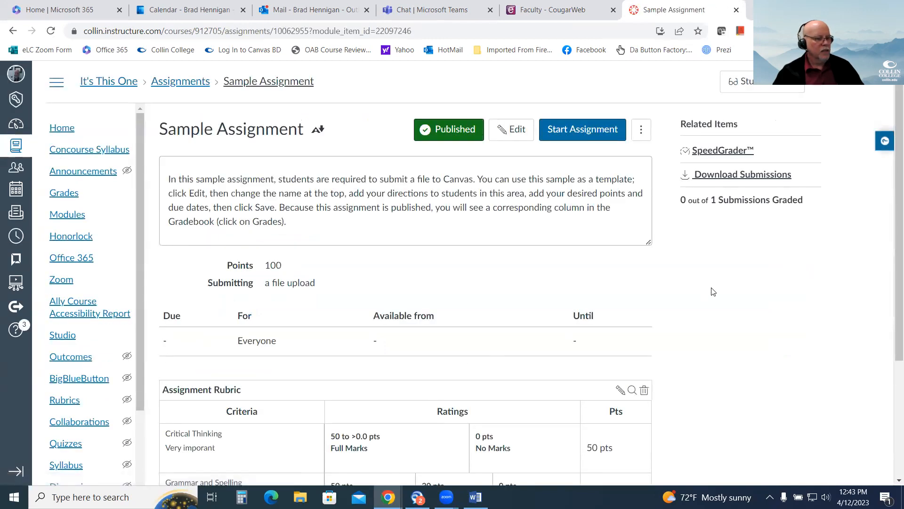
scroll(712, 290, "down", 3)
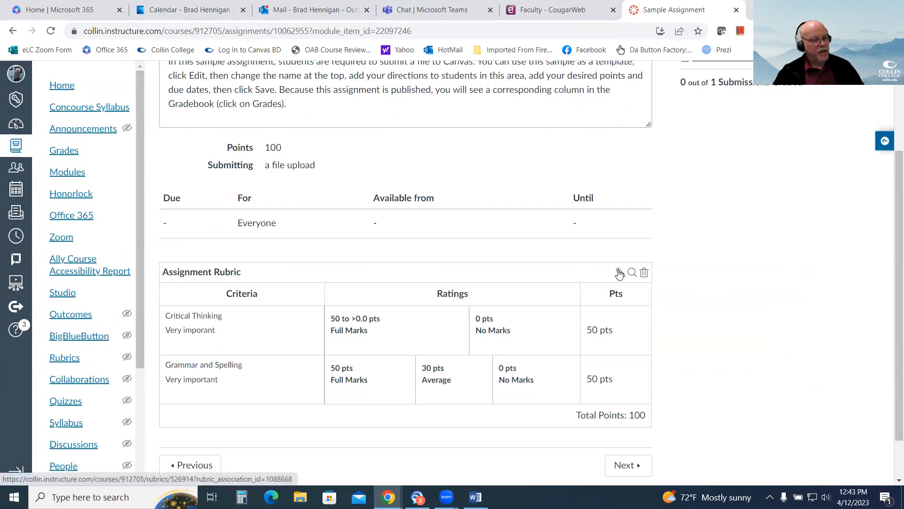
left_click(619, 272)
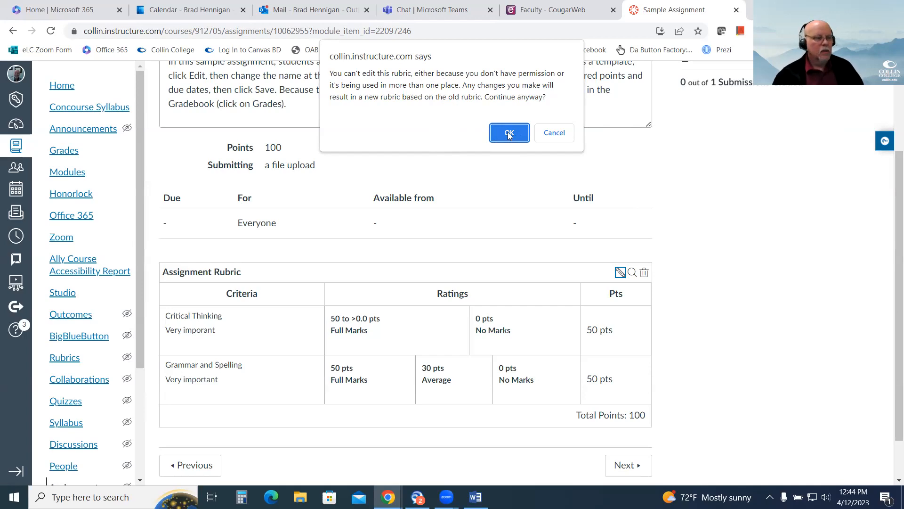
left_click(561, 134)
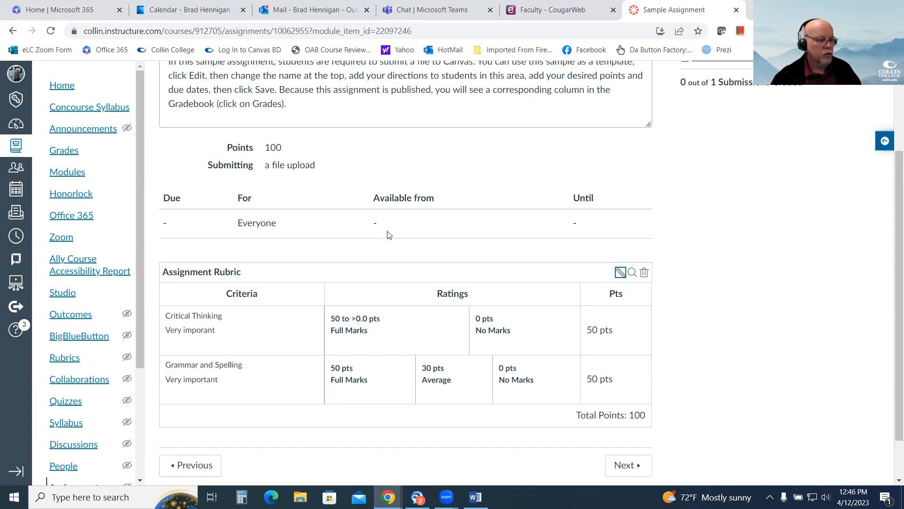
Return to the course modules and open the Sample Quiz in Module 1.
scroll(746, 265, "up", 3)
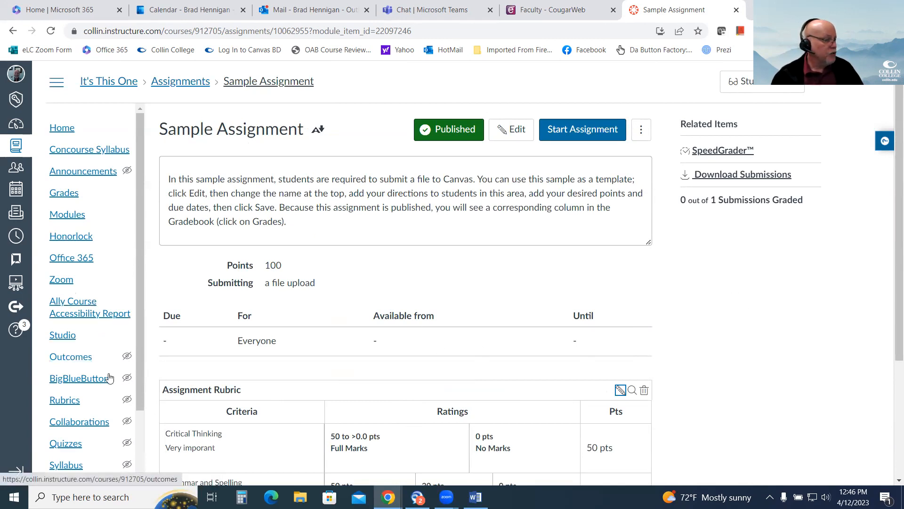
scroll(74, 377, "down", 1)
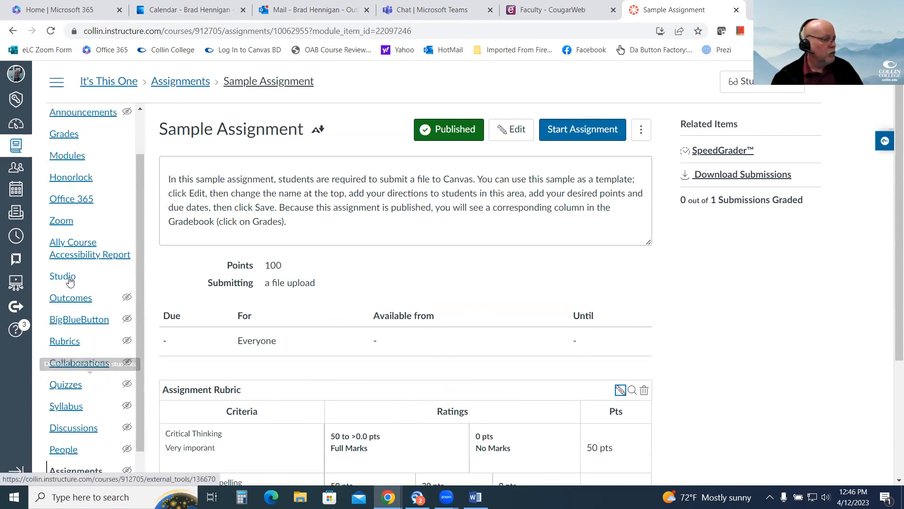
left_click(69, 156)
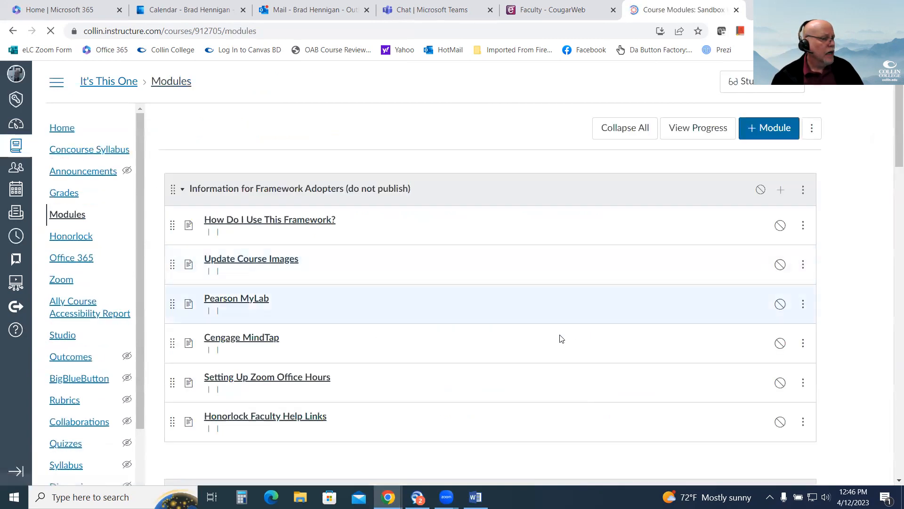
scroll(468, 337, "down", 7)
left_click(263, 352)
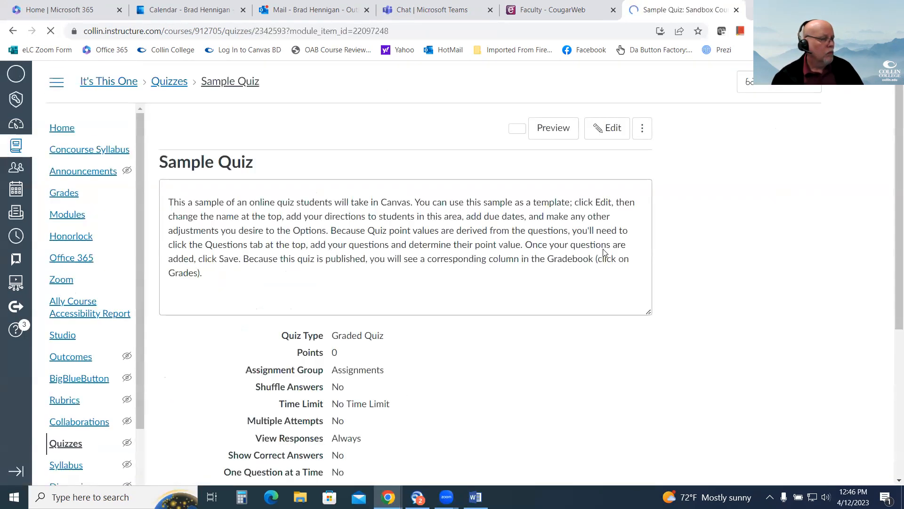
Show the Sample Quiz's rubric details and close them.
left_click(642, 133)
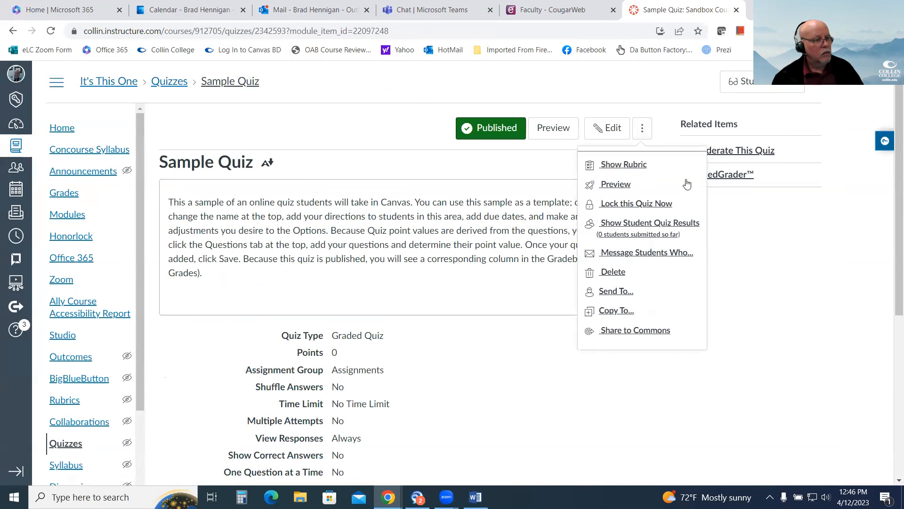
left_click(640, 164)
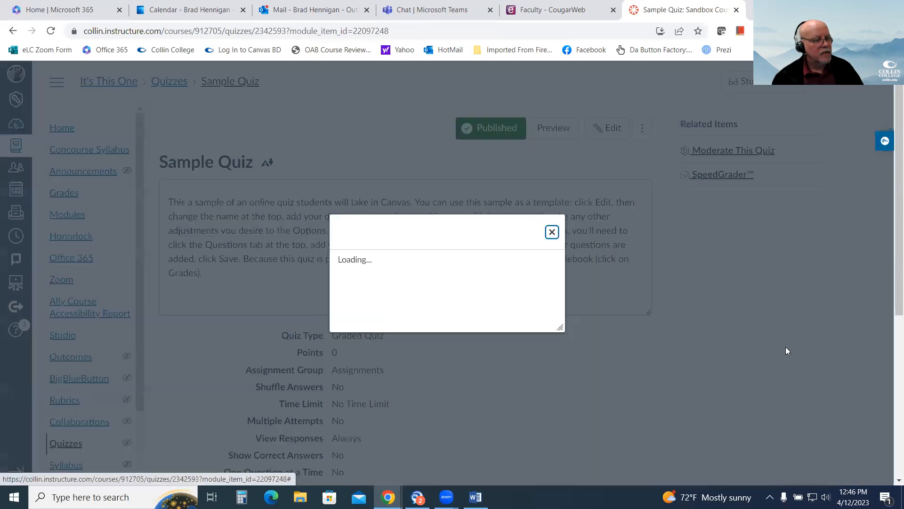
left_click(611, 246)
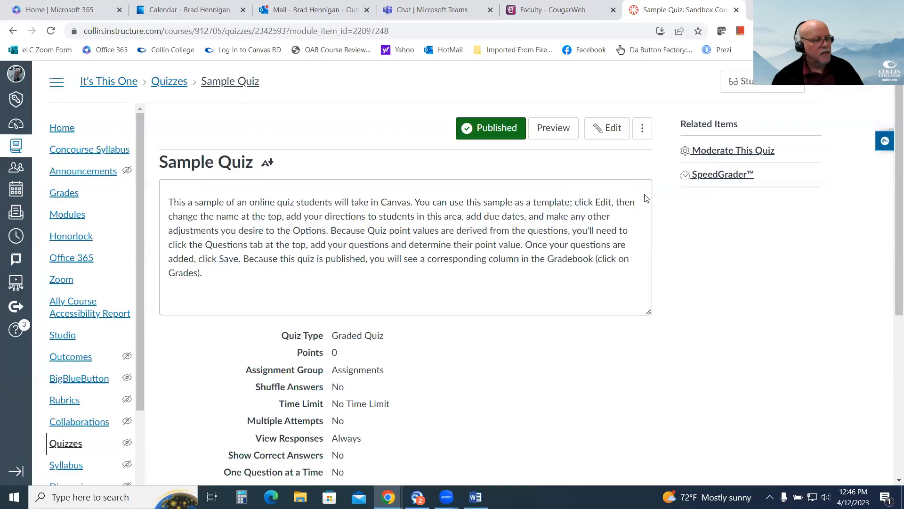
left_click(642, 129)
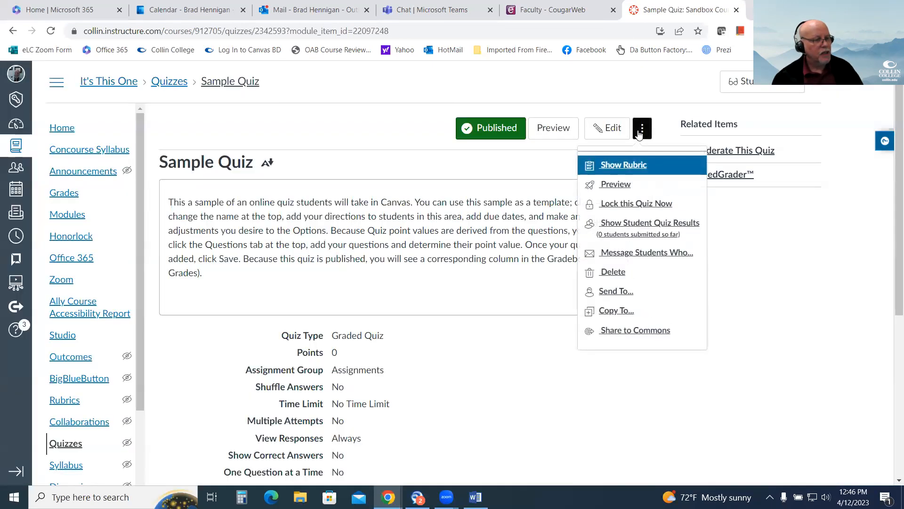
left_click(617, 168)
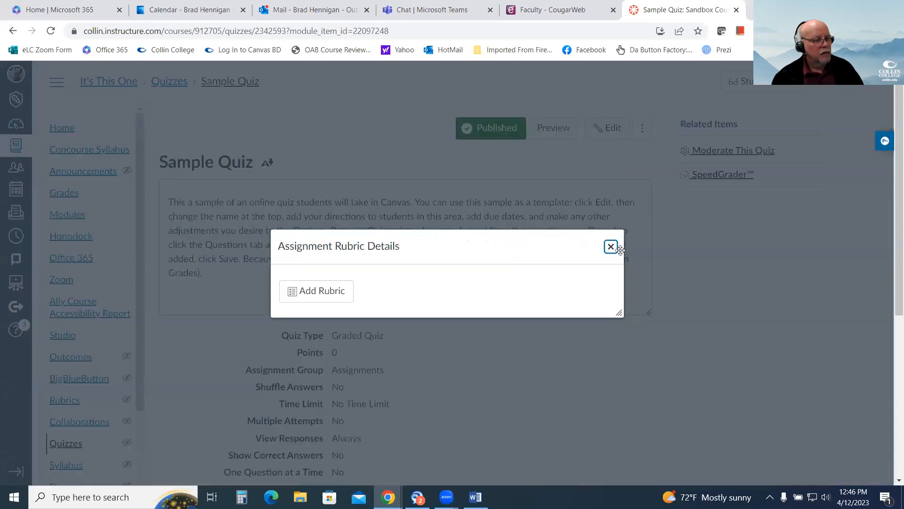
key("Escape")
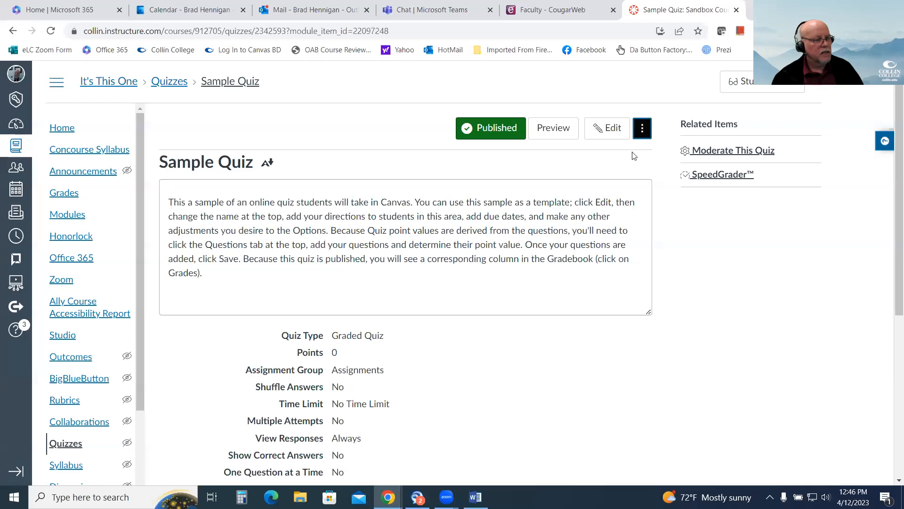
Open the new rubric form for the Sample Quiz to view its options, and cancel without creating a rubric.
left_click(642, 128)
left_click(624, 166)
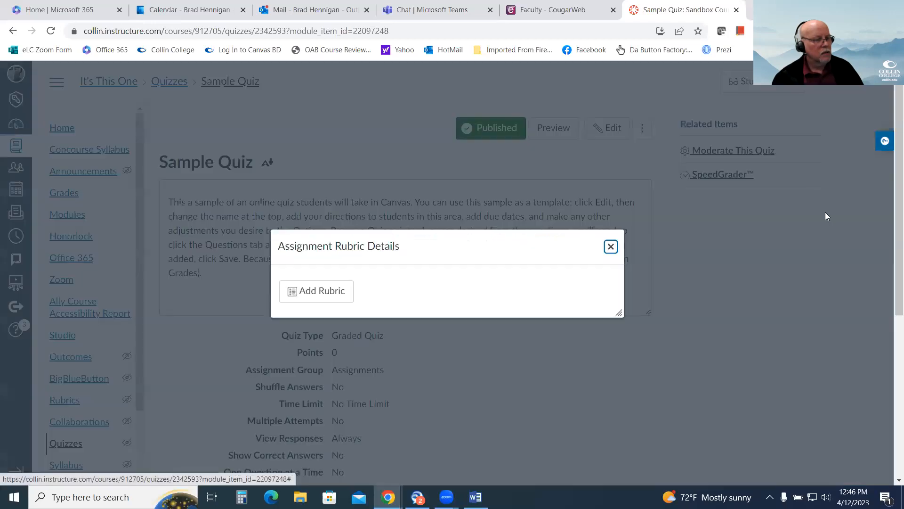
left_click(323, 292)
scroll(437, 374, "down", 6)
scroll(428, 352, "up", 4)
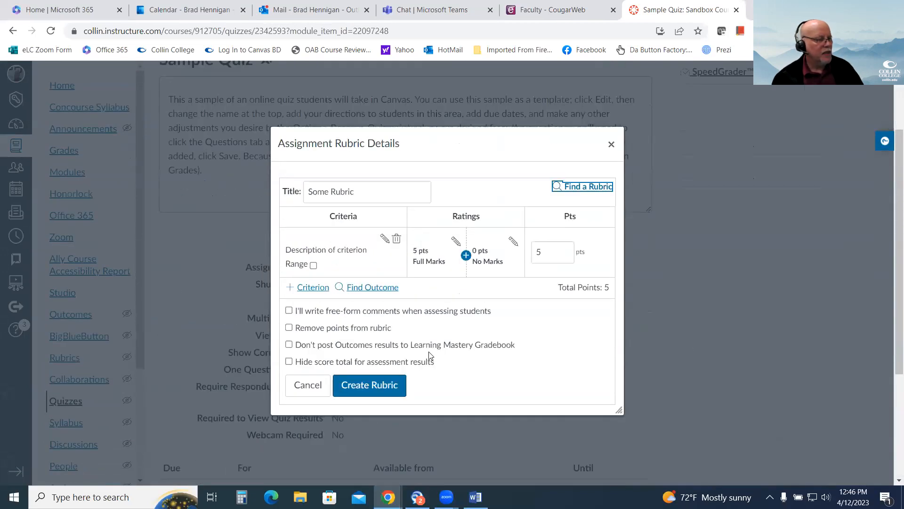
left_click(301, 386)
left_click(611, 143)
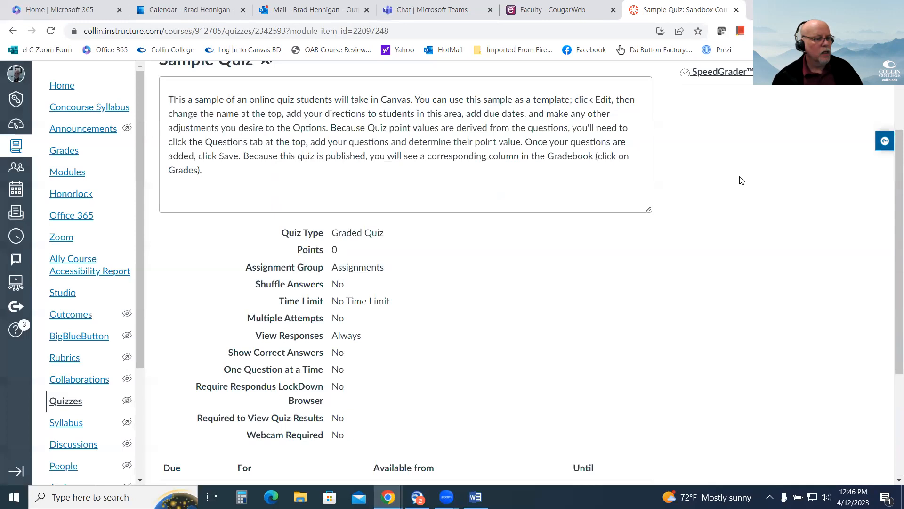
scroll(742, 187, "up", 3)
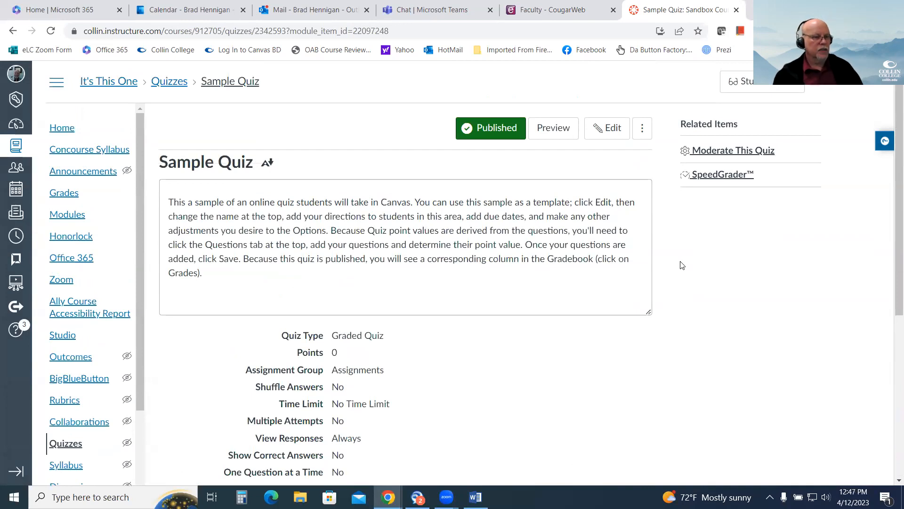
scroll(658, 319, "down", 3)
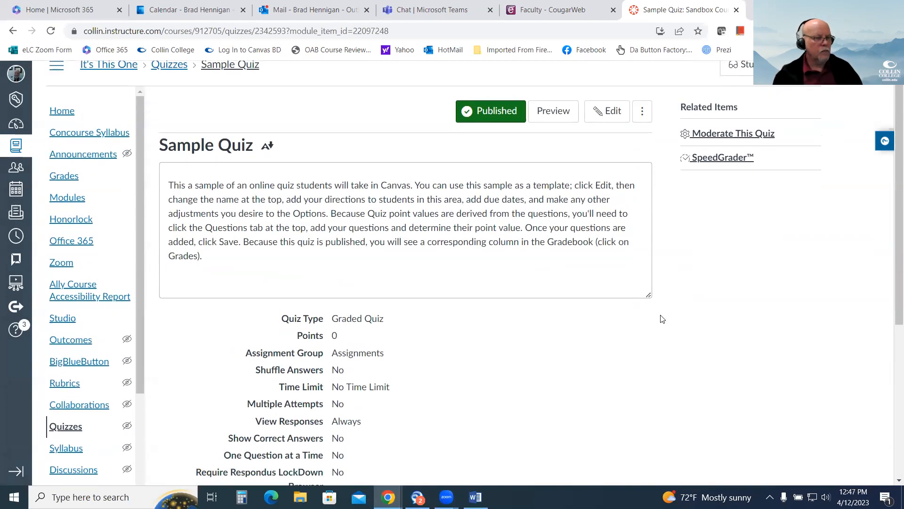
scroll(662, 318, "up", 3)
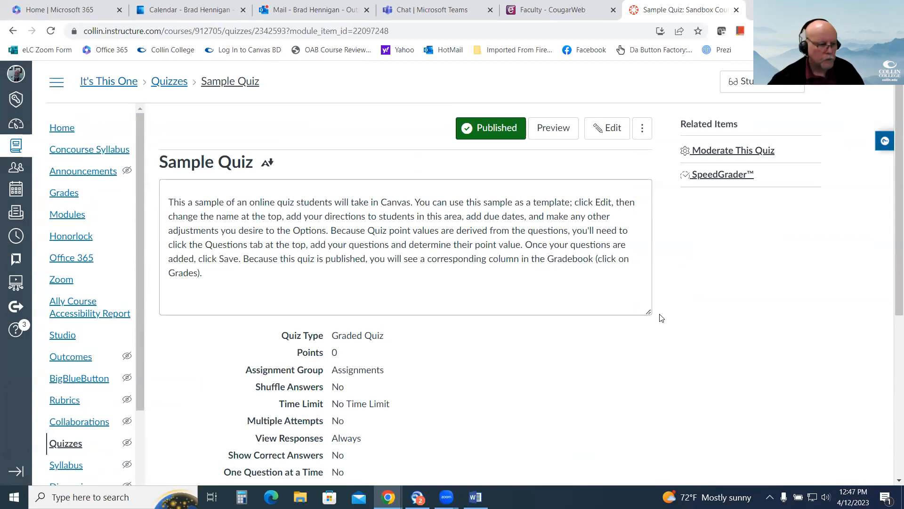
scroll(624, 294, "down", 3)
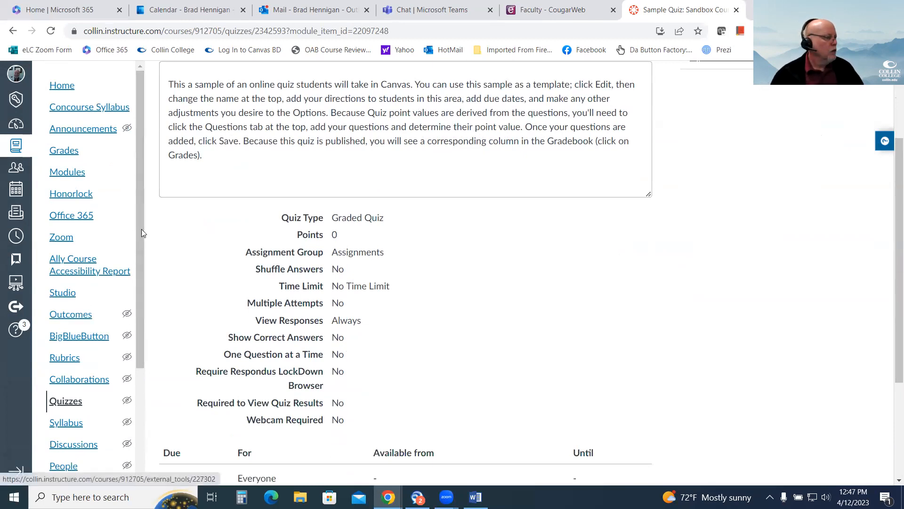
Open Test Student's Sample Assignment submission in SpeedGrader from the course gradebook and look through the submitted document.
scroll(136, 259, "down", 1)
scroll(136, 262, "up", 1)
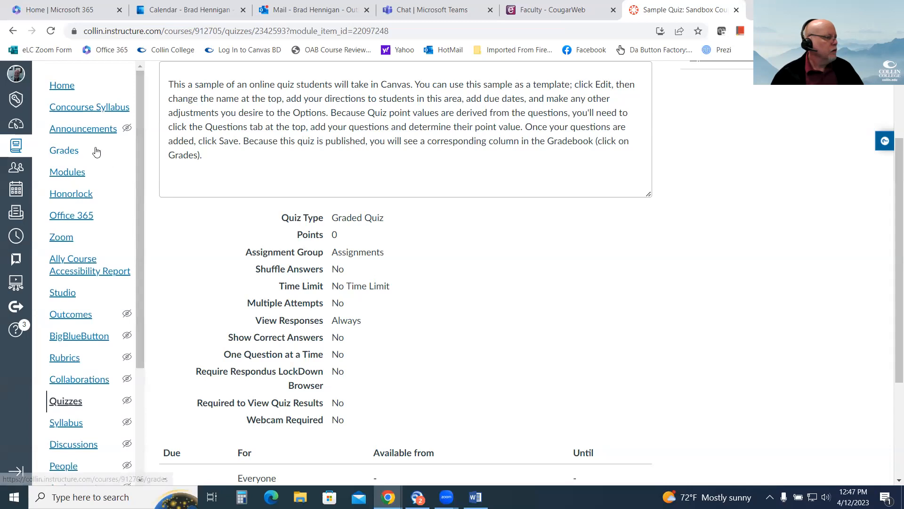
left_click(66, 153)
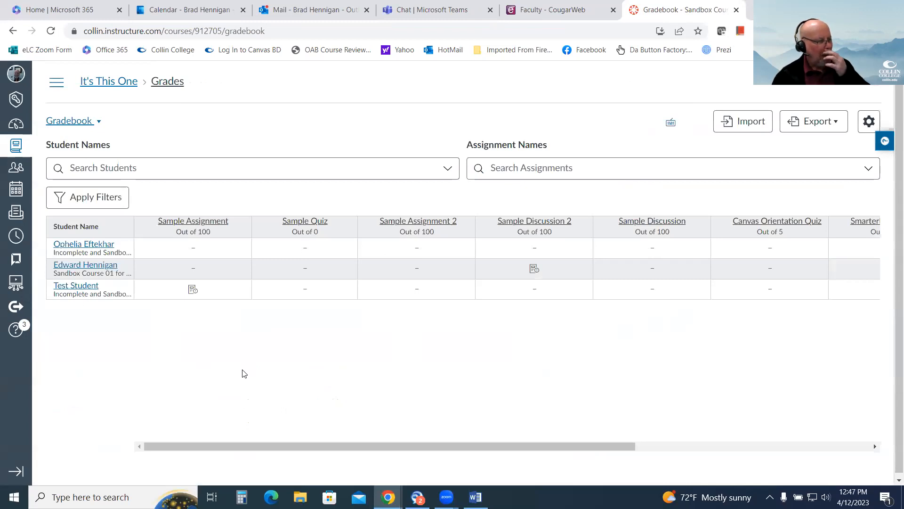
left_click(237, 293)
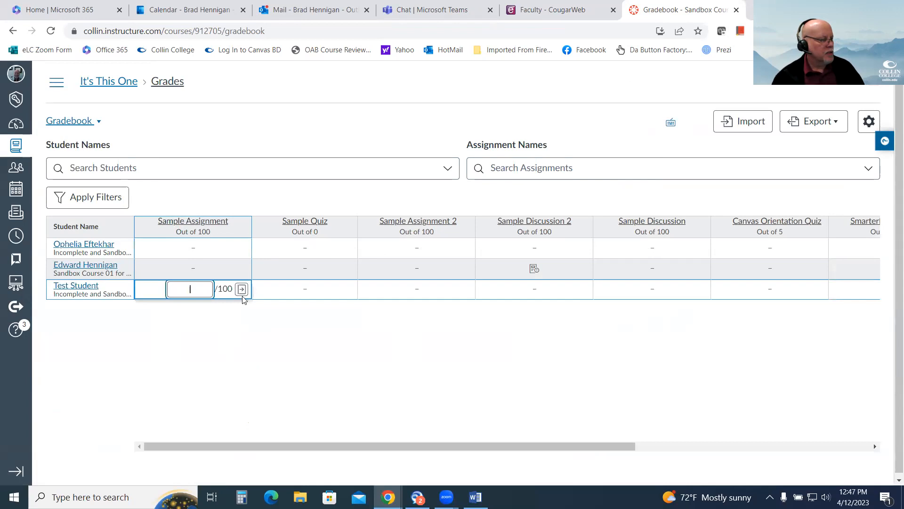
left_click(241, 291)
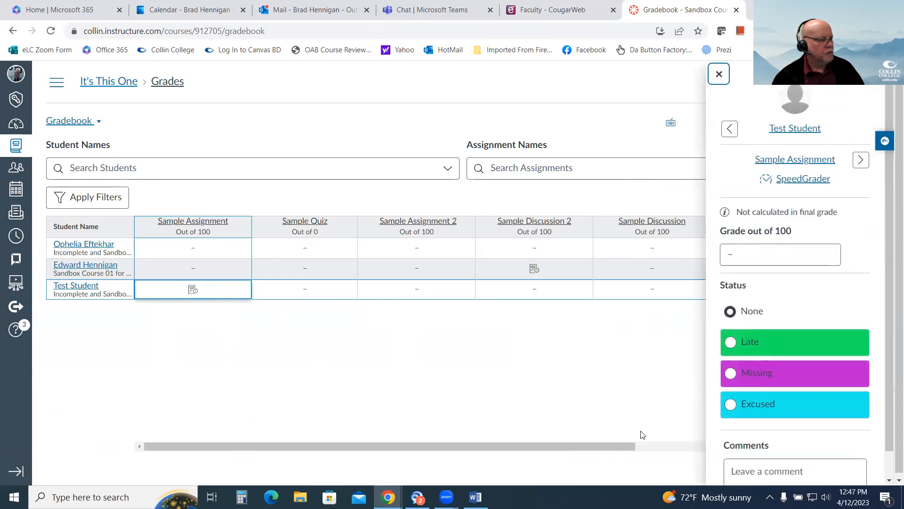
left_click(815, 186)
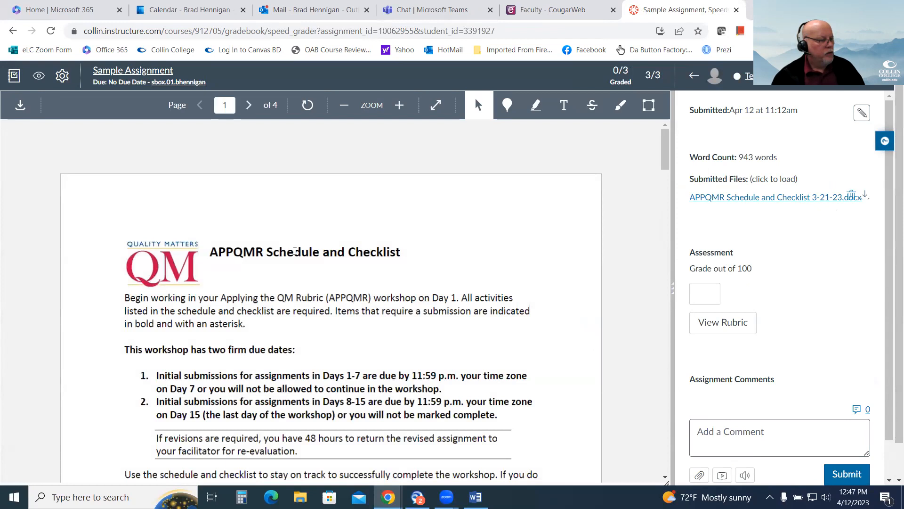
scroll(302, 336, "down", 10)
scroll(302, 336, "down", 15)
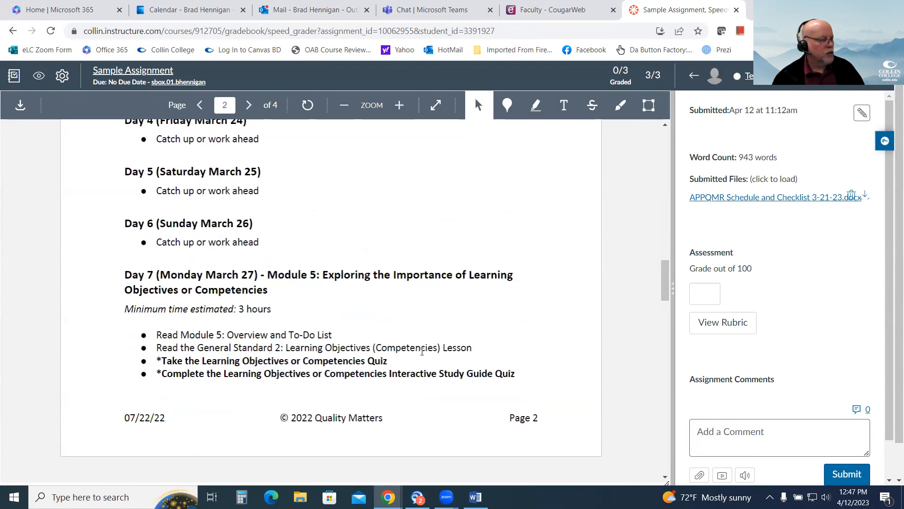
scroll(422, 351, "up", 17)
scroll(436, 351, "up", 8)
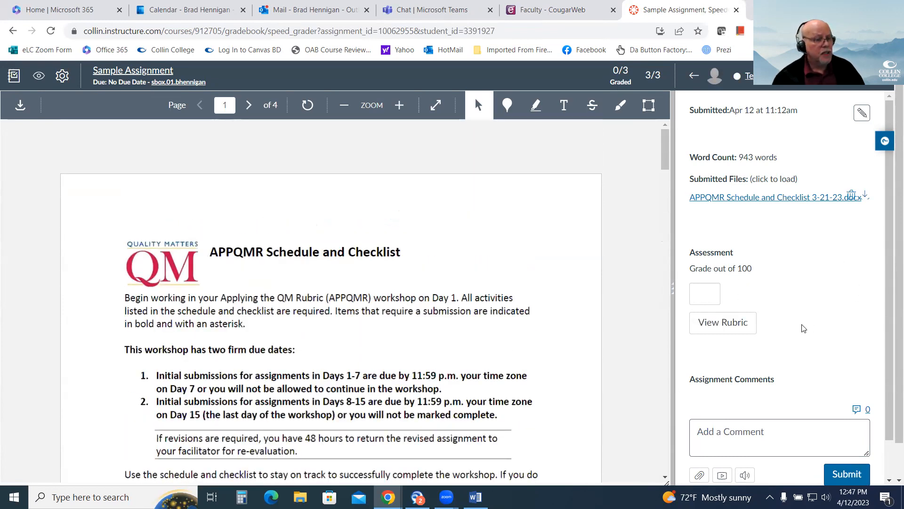
Show the Assignment Rubric for grading and rate Critical Thinking as Full Marks, checking the points it awards.
left_click(723, 322)
mouse_move(763, 481)
left_mouse_down()
mouse_move(832, 481)
mouse_move(762, 481)
left_mouse_up()
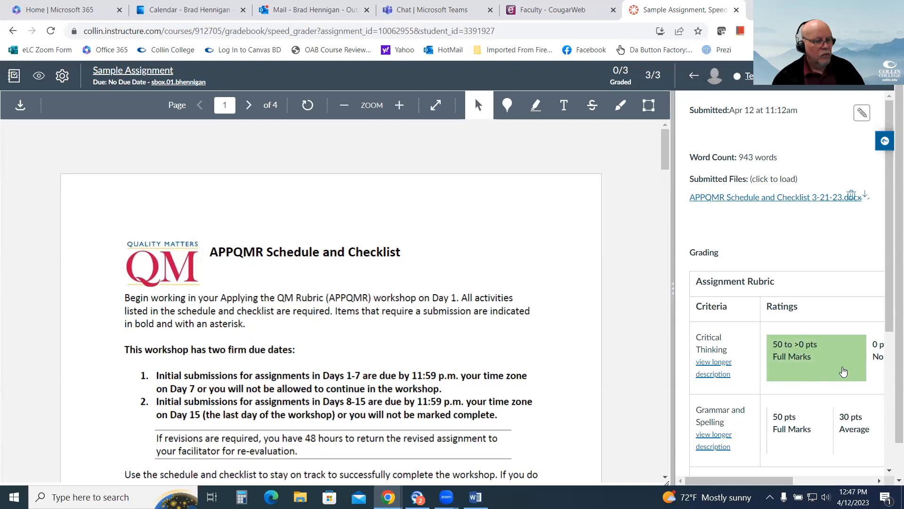
left_click_drag(755, 481, 792, 492)
left_click(734, 366)
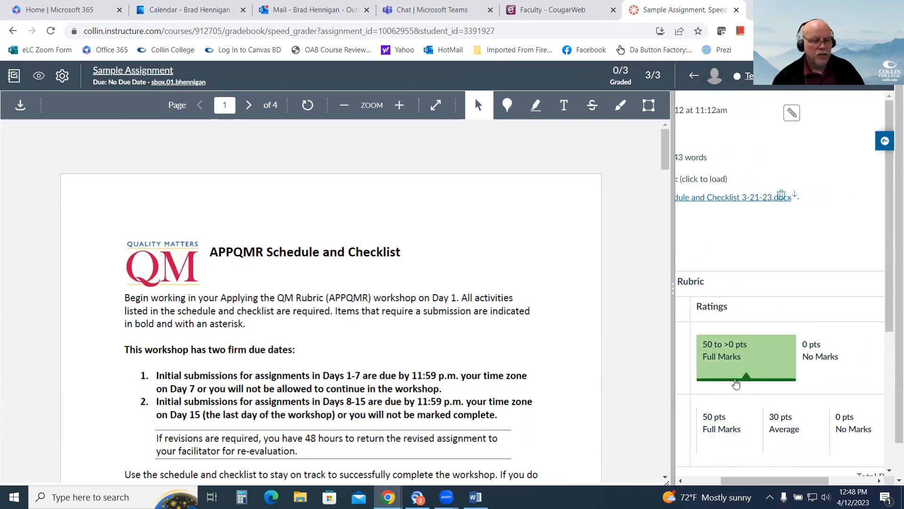
left_click_drag(762, 481, 811, 482)
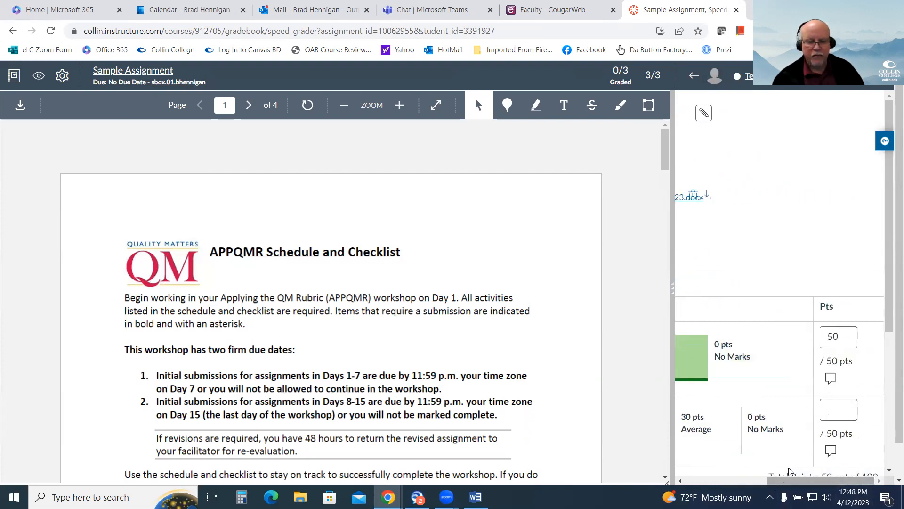
Override the Critical Thinking points in the rubric with a score of 30.
left_click_drag(812, 481, 730, 482)
left_click(780, 445)
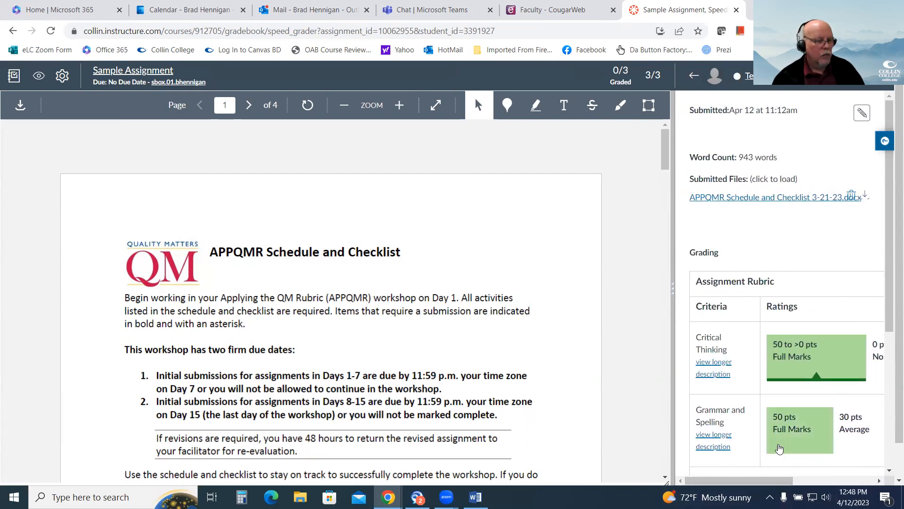
left_click_drag(768, 482, 796, 487)
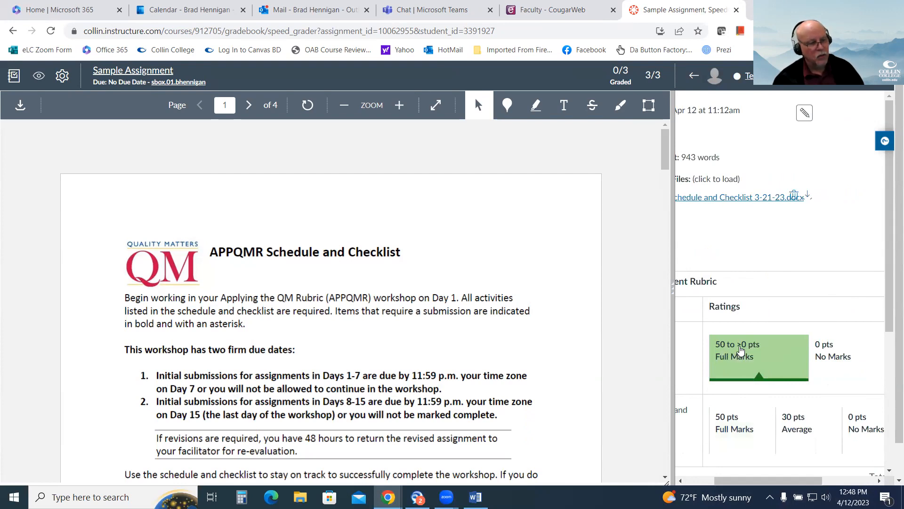
left_click_drag(763, 481, 817, 482)
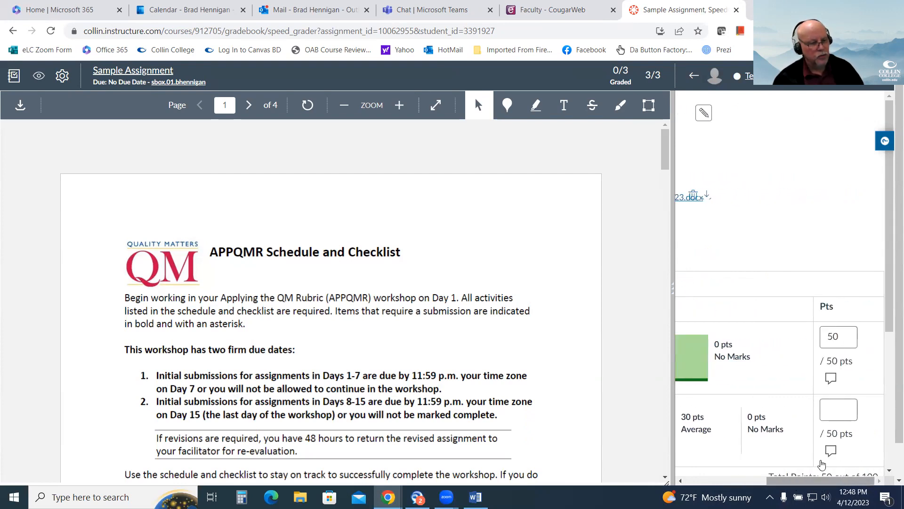
left_click_drag(842, 337, 810, 342)
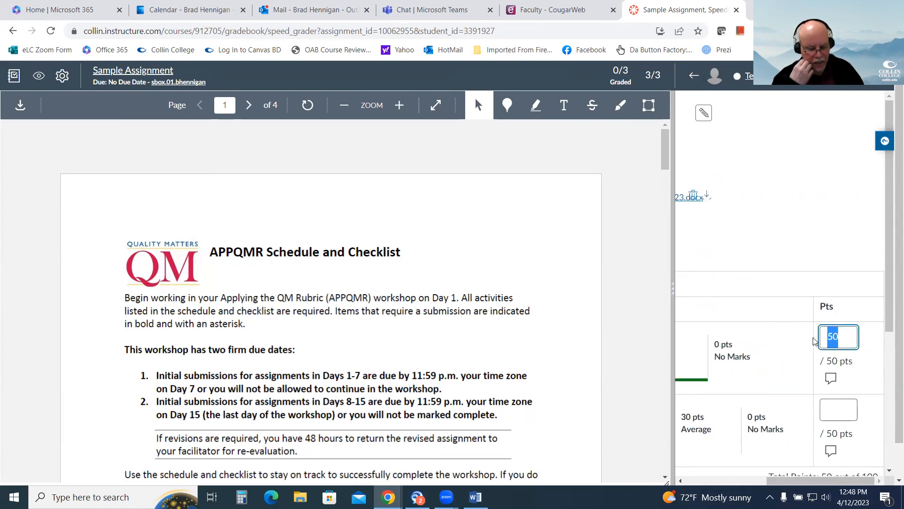
type("30")
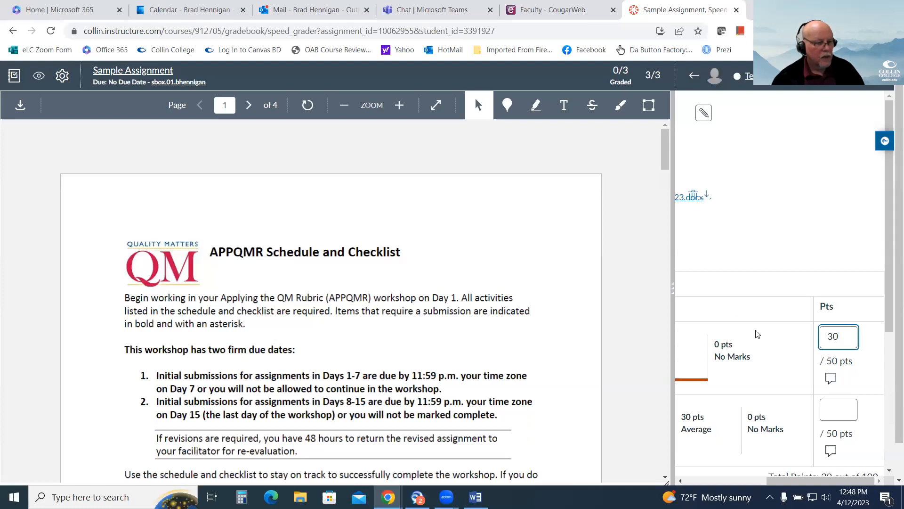
Clear the Critical Thinking rating and assign it Full Marks again.
left_click_drag(806, 484, 745, 484)
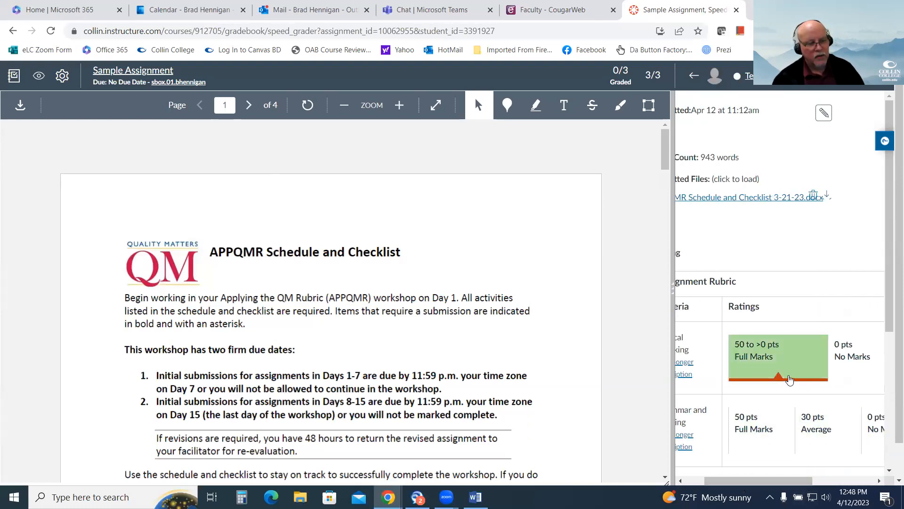
left_click_drag(787, 482, 768, 485)
left_click(803, 361)
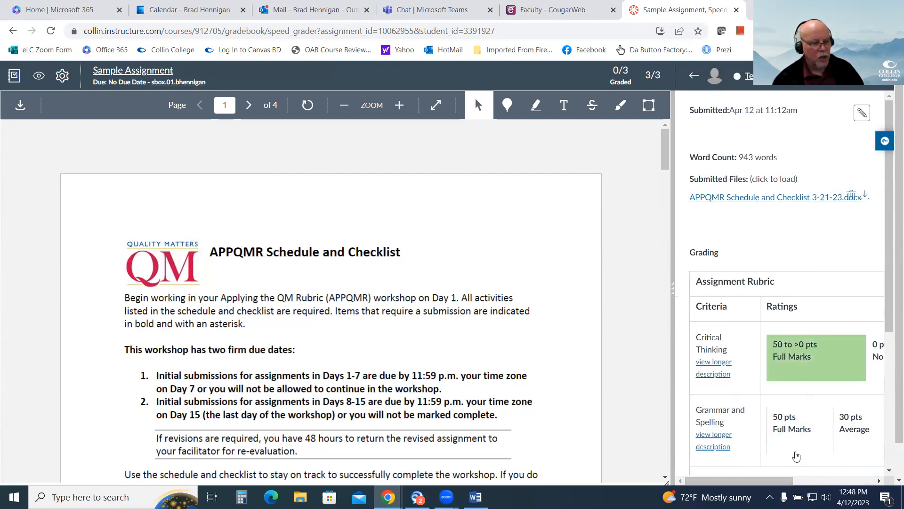
left_click(794, 361)
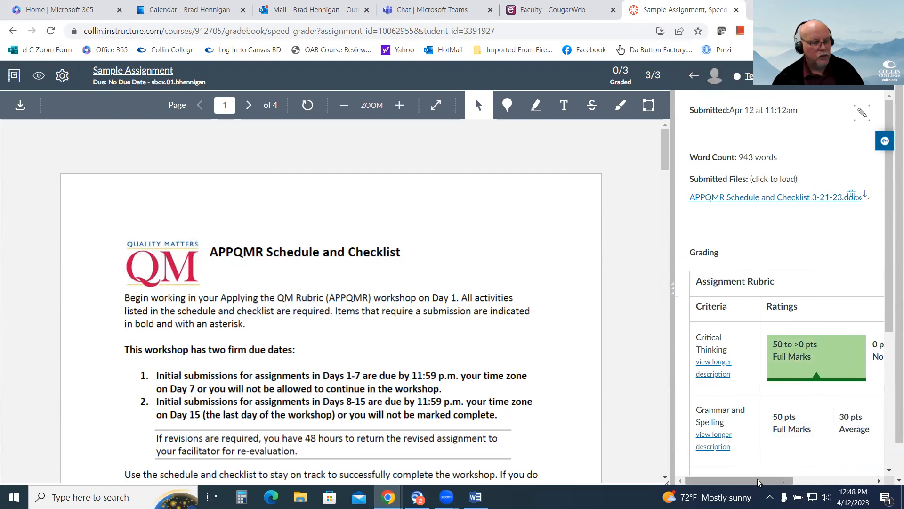
Rate Grammar and Spelling as Average (30 pts) and save the rubric assessment.
left_click_drag(756, 482, 814, 483)
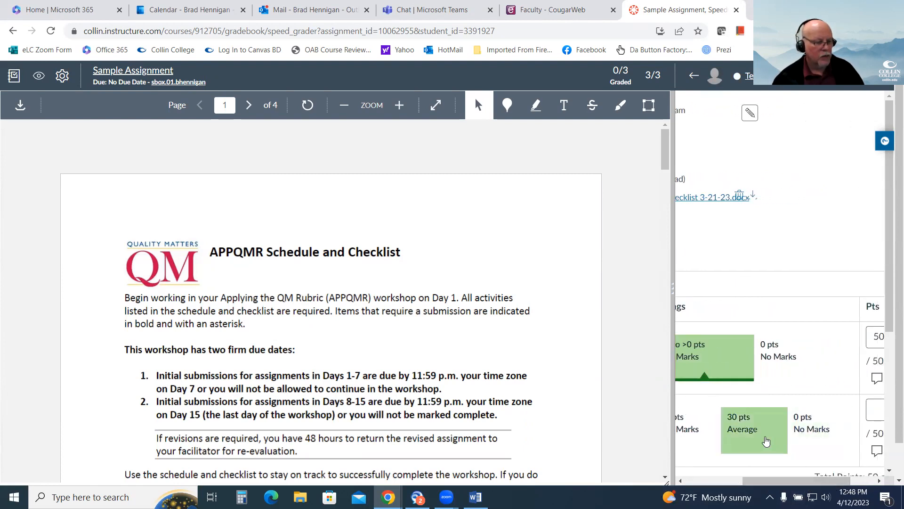
left_click(746, 429)
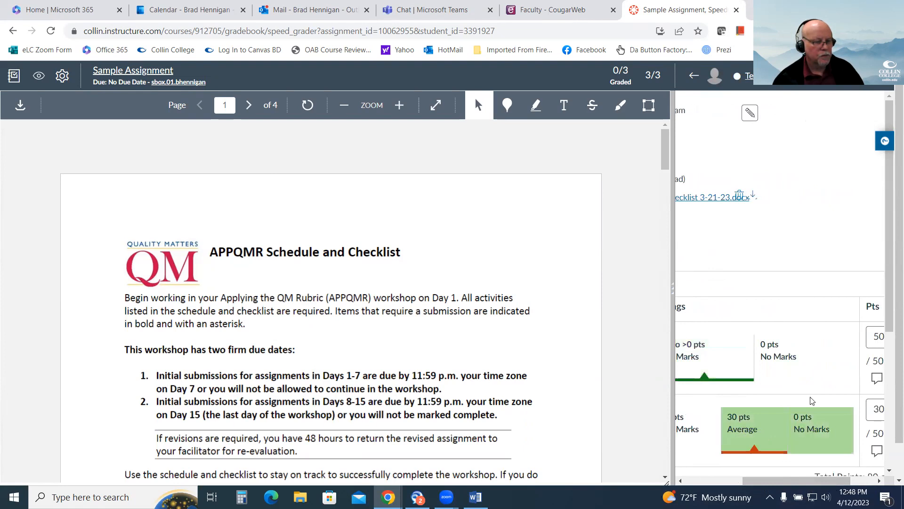
scroll(817, 391, "down", 2)
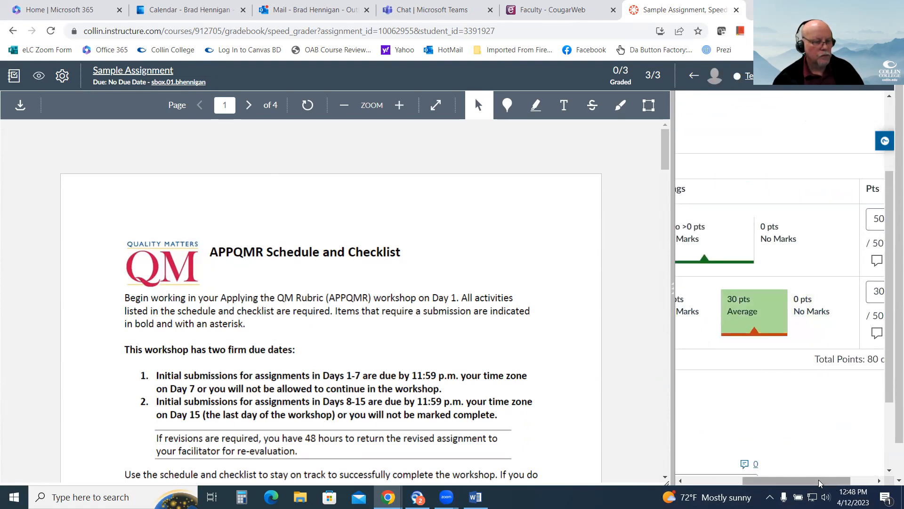
left_click_drag(820, 483, 763, 483)
left_click(709, 381)
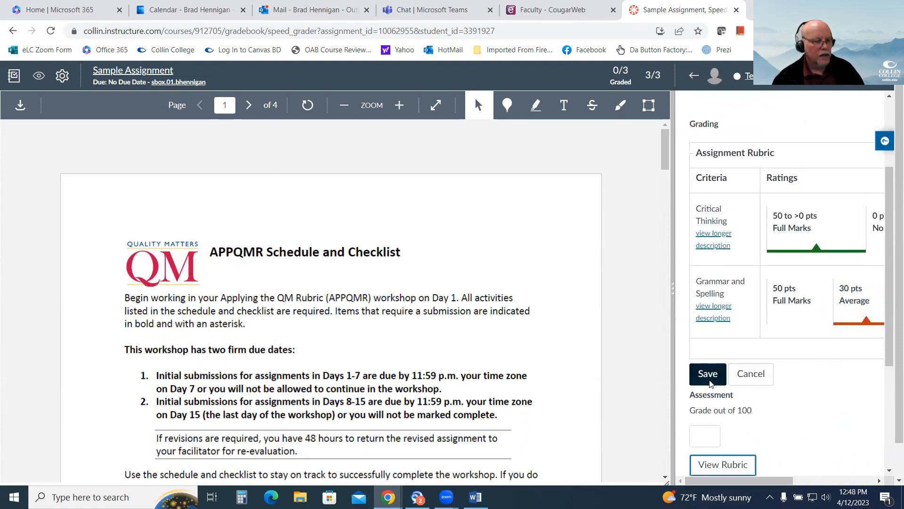
Review the saved assignment grade and rubric ratings, and show where an assignment comment can be added.
scroll(807, 398, "up", 3)
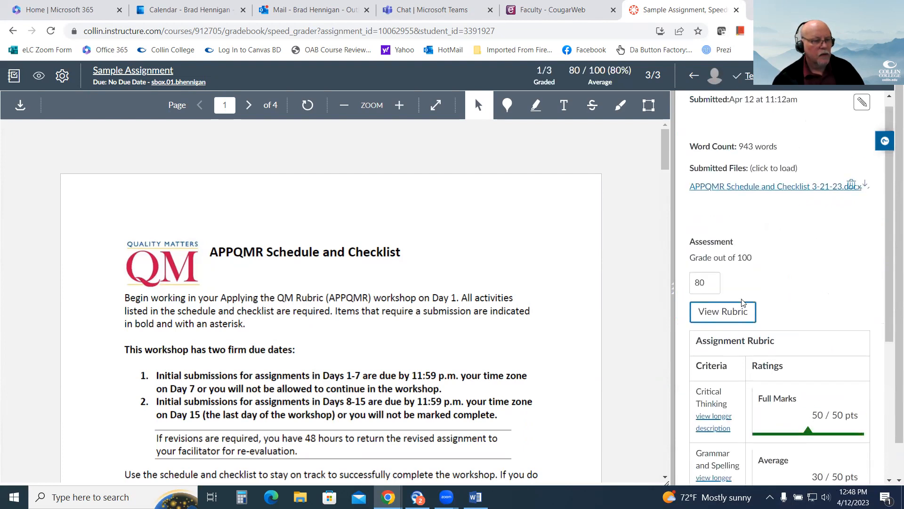
scroll(846, 278, "down", 5)
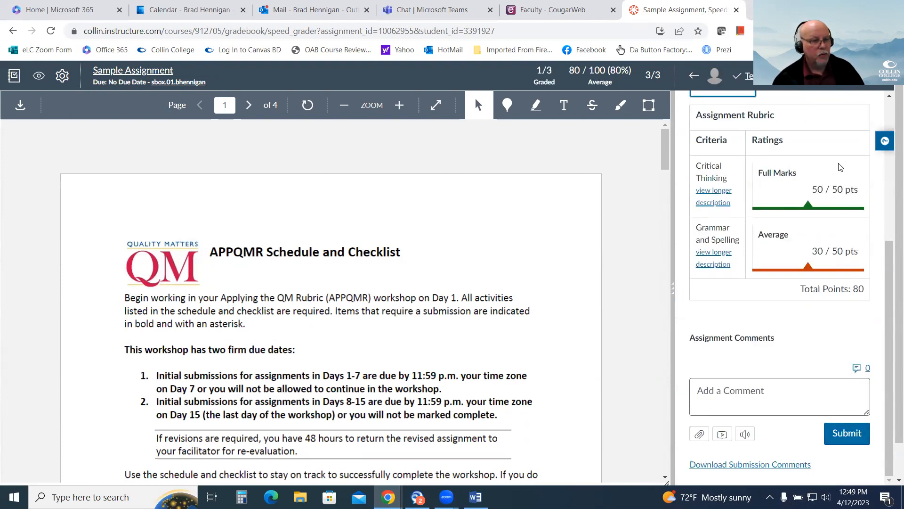
scroll(687, 349, "up", 5)
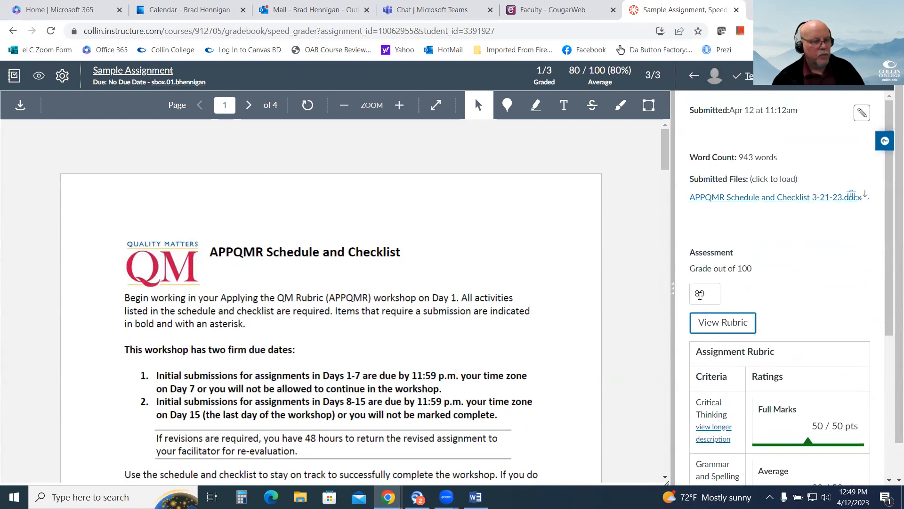
scroll(810, 331, "down", 5)
left_click(772, 384)
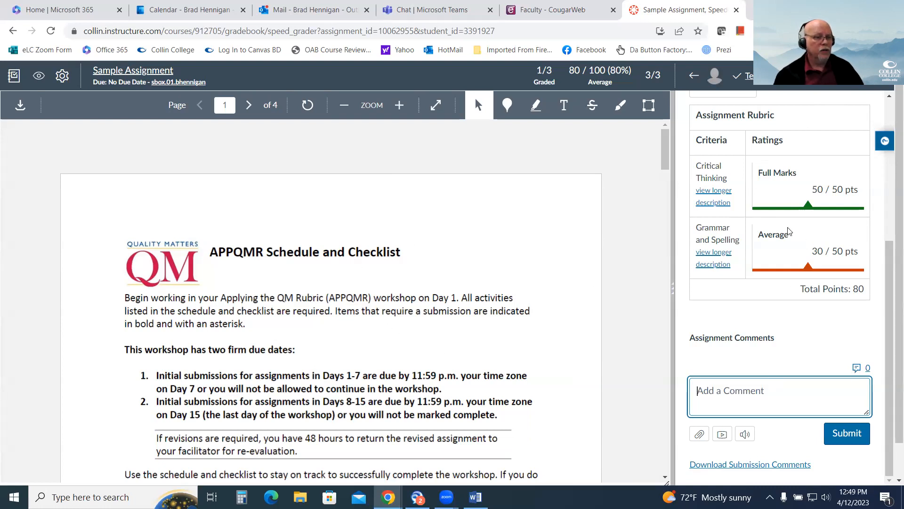
Add a blue point annotation above "This workshop has two firm due dates" with the comment "dngfsdgfnsldgfnn".
left_click(507, 106)
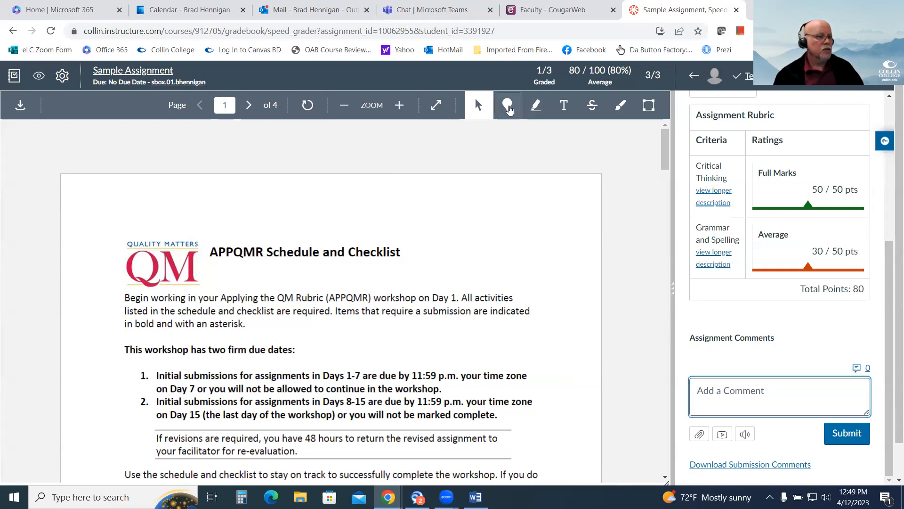
left_click(190, 340)
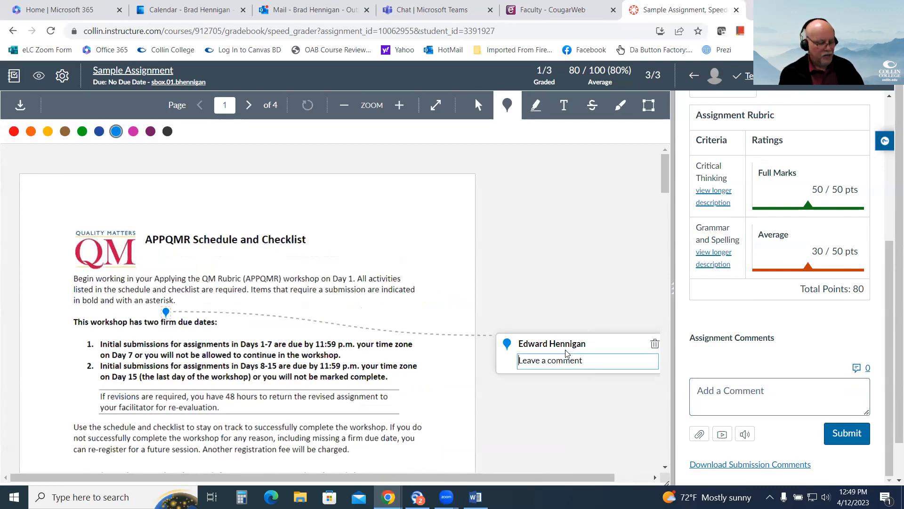
type("dngfsdgfnsldgfnn")
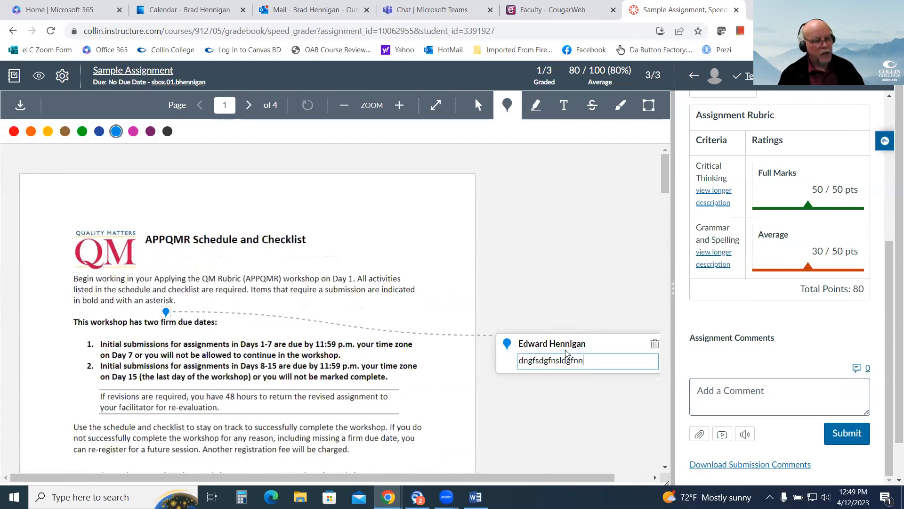
Add another point annotation beside "Overview" in the Day 1 heading with the comment "s;dknmg;kms;m".
scroll(349, 377, "down", 3)
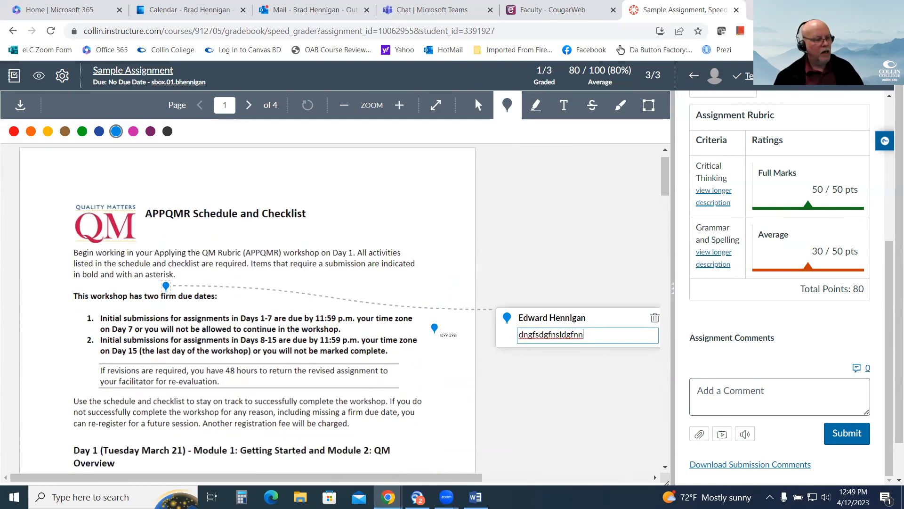
left_click(178, 374)
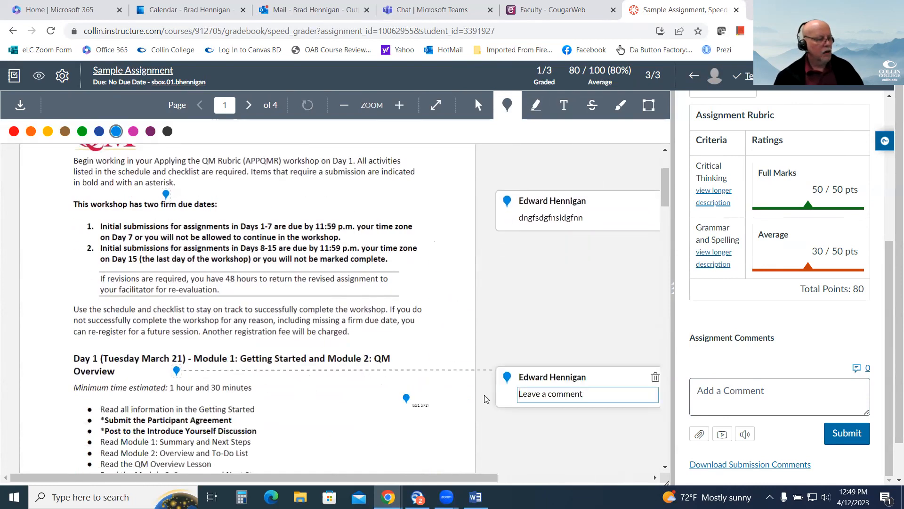
type("s;dknmg;kms;m")
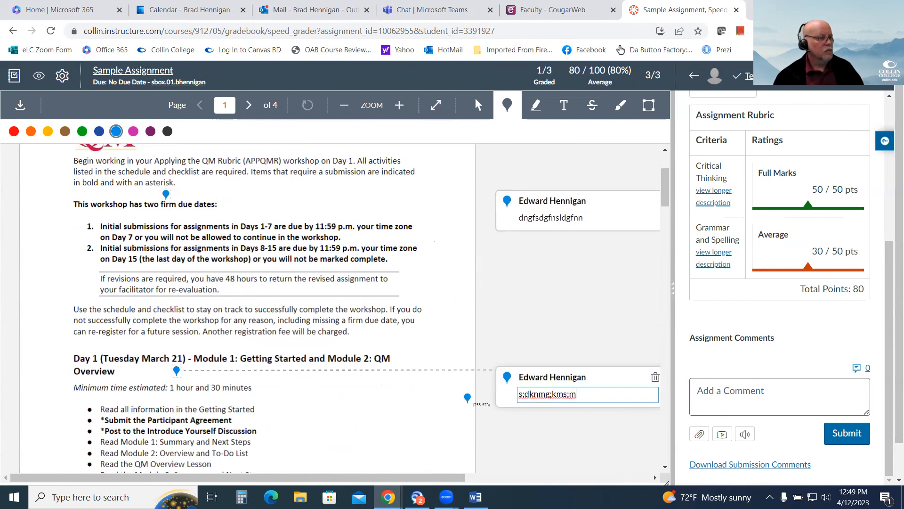
Add a red free-text annotation reading "ldeasksnlgfnldngflskdn" beside the Day 1 checklist.
scroll(467, 398, "down", 1)
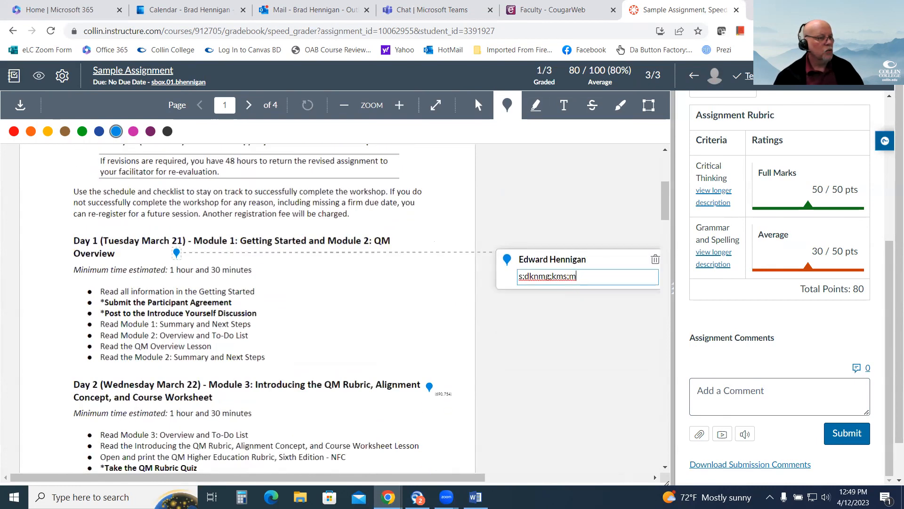
left_click(564, 105)
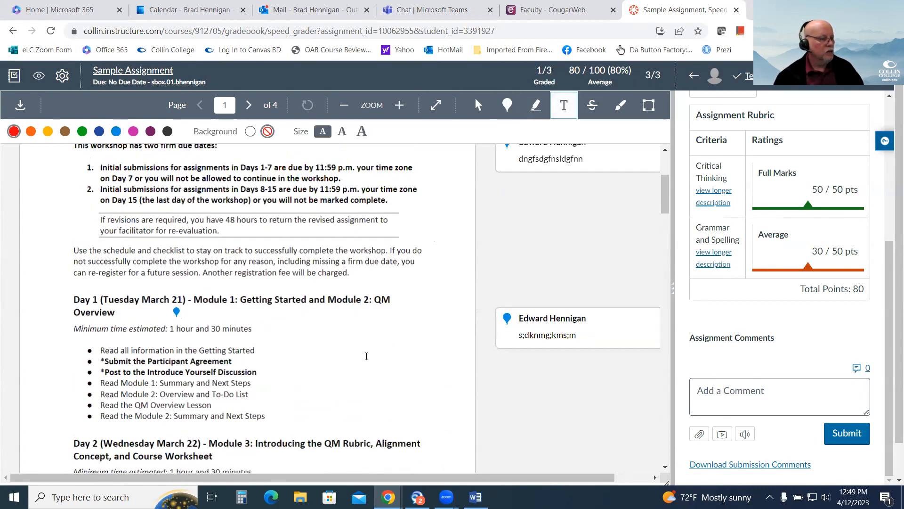
left_click(316, 366)
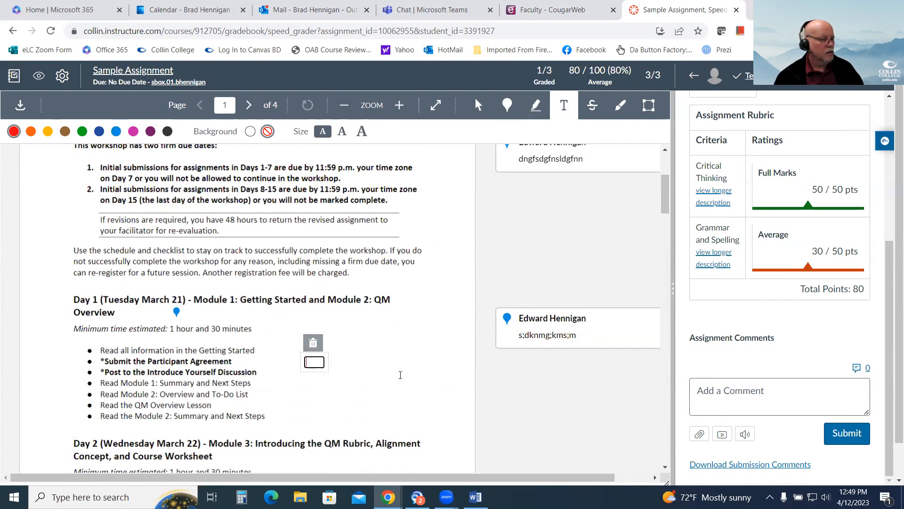
type("ldeasksnlgfnldngflskdn")
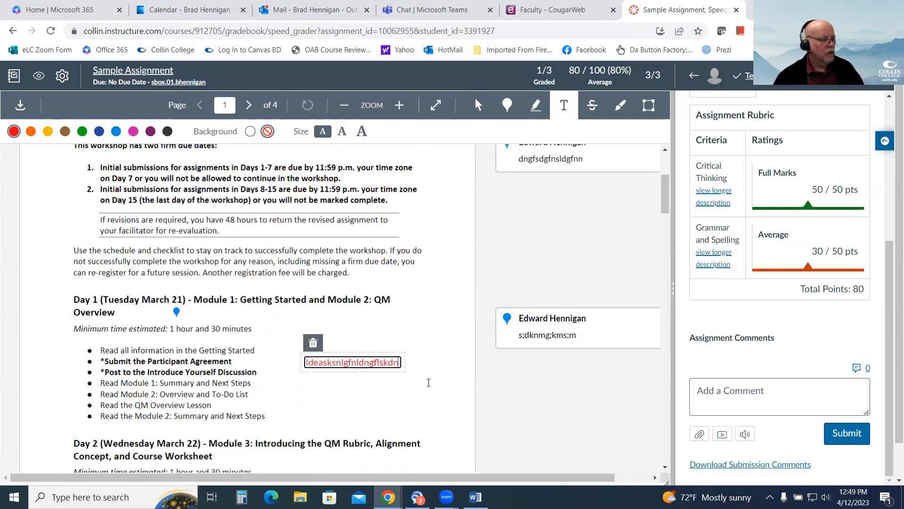
Draw a thin blue freehand loop around the end of the Day 1 list and the Day 2 heading, cancelling its deletion.
scroll(438, 348, "down", 1)
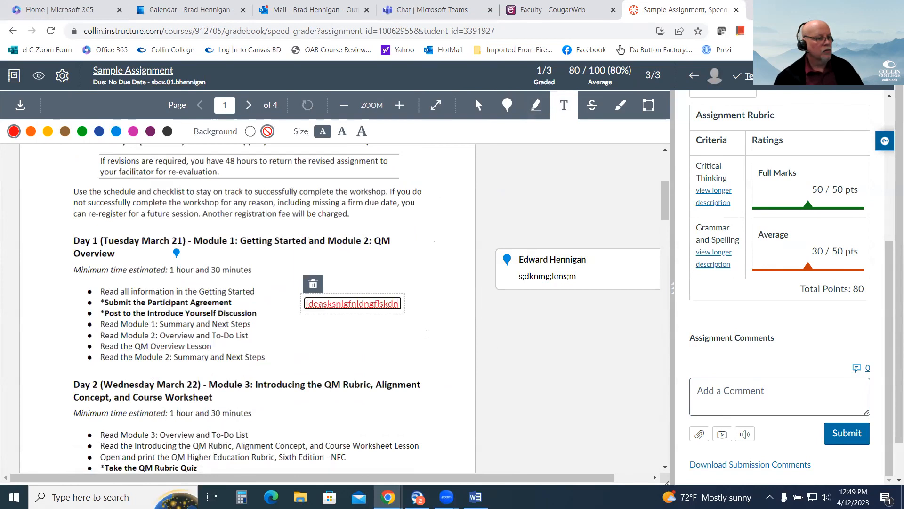
left_click(620, 105)
mouse_move(184, 357)
left_mouse_down()
mouse_move(132, 341)
mouse_move(334, 432)
mouse_move(73, 328)
left_mouse_up()
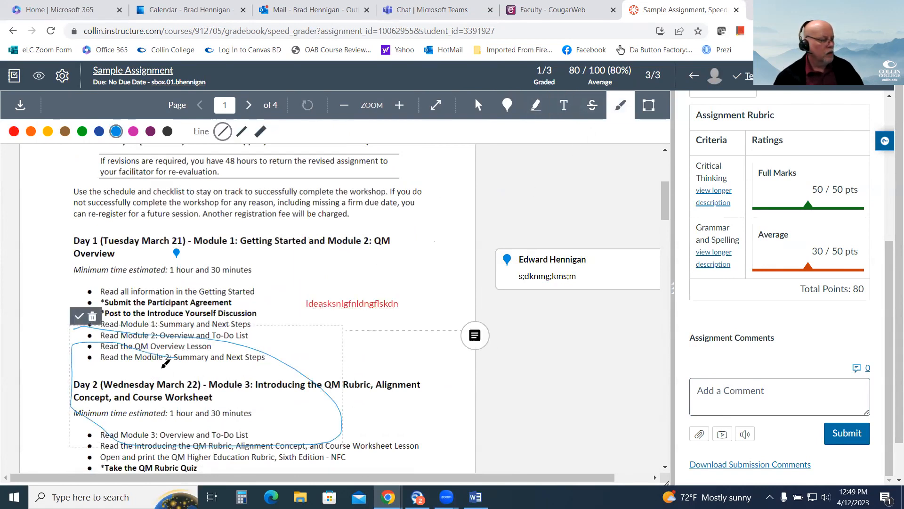
left_click(93, 316)
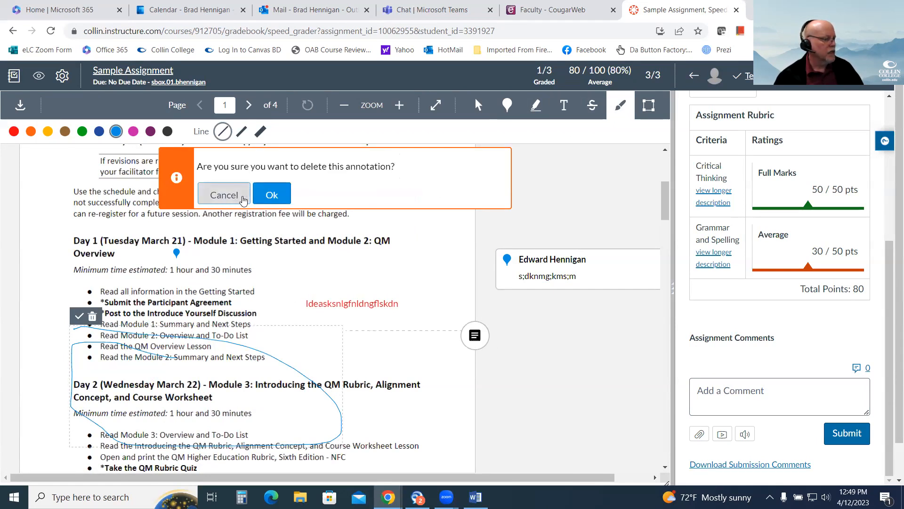
left_click(236, 197)
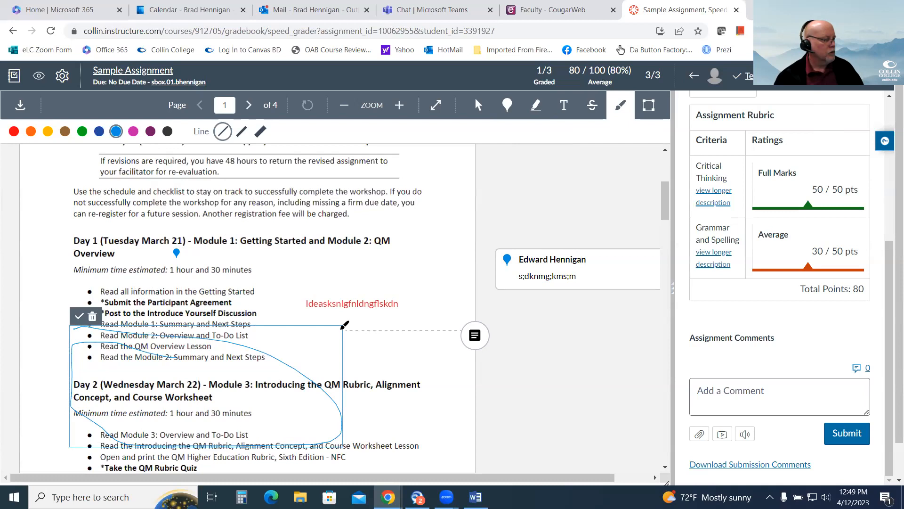
Attach the comment "f;lh;lk" to the freehand loop and review the annotations on the first page.
left_click(474, 335)
type("f;lh;lk")
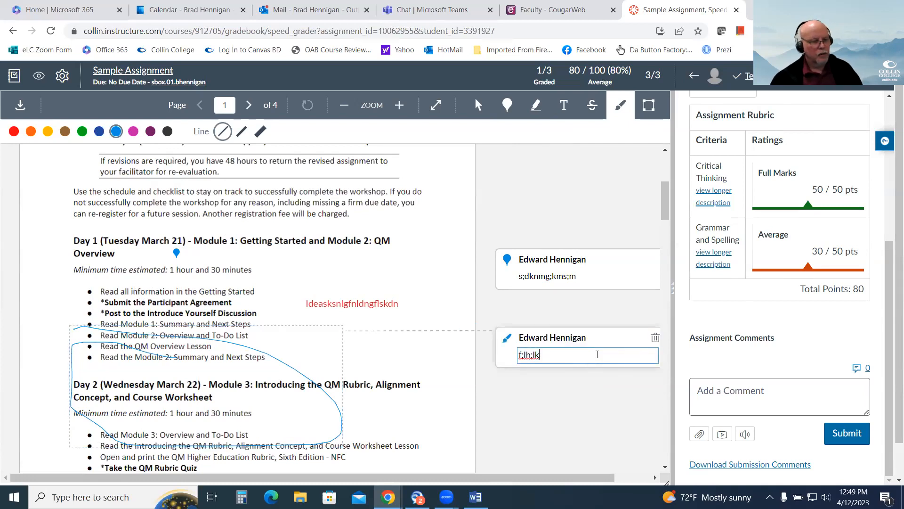
scroll(583, 436, "up", 3)
scroll(431, 412, "down", 2)
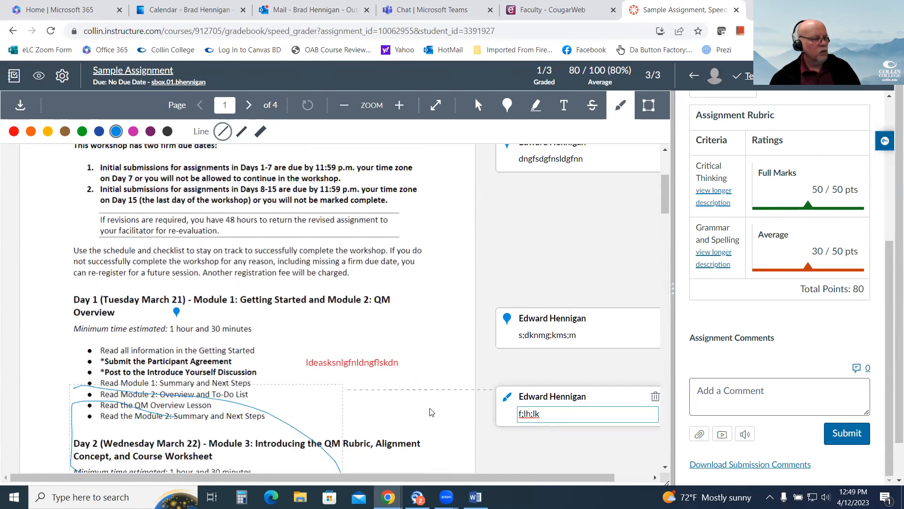
scroll(353, 424, "down", 3)
scroll(358, 415, "up", 6)
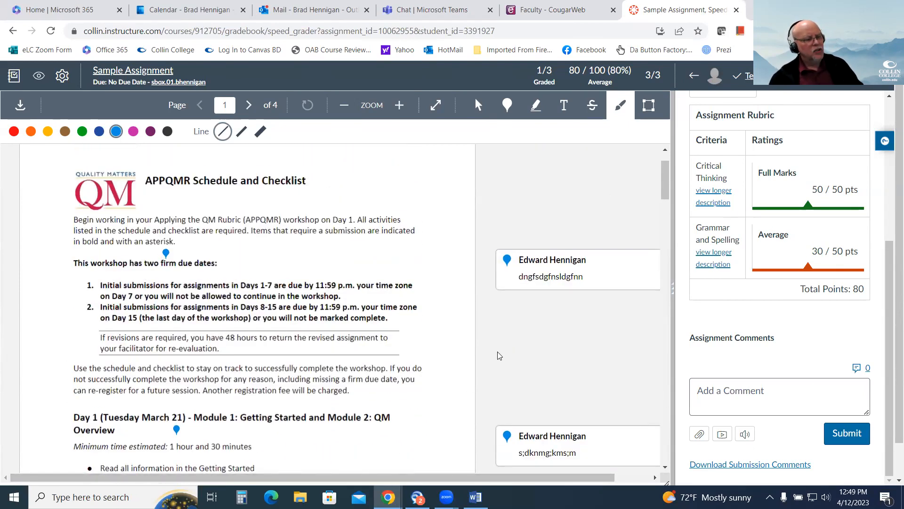
scroll(514, 250, "down", 3)
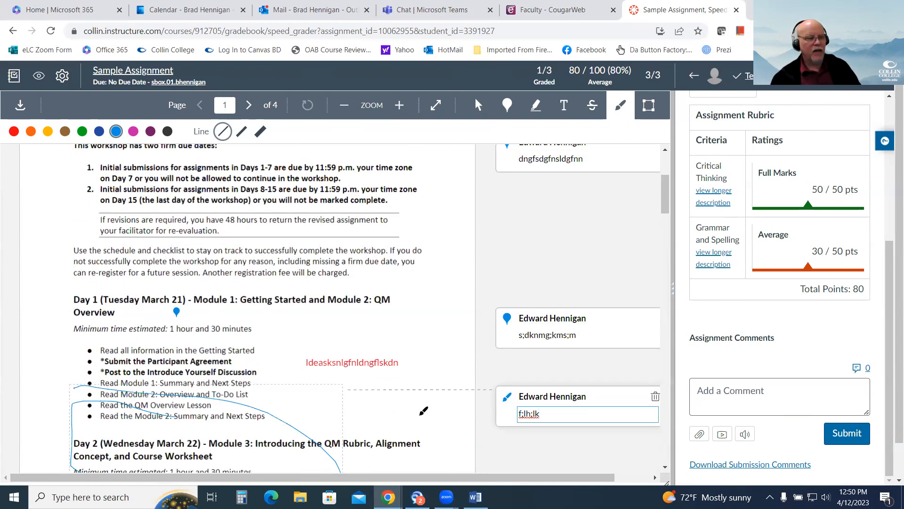
Examine the overall comment field, the rubric ratings, the grade and the submitted file details for this submission.
left_click(729, 401)
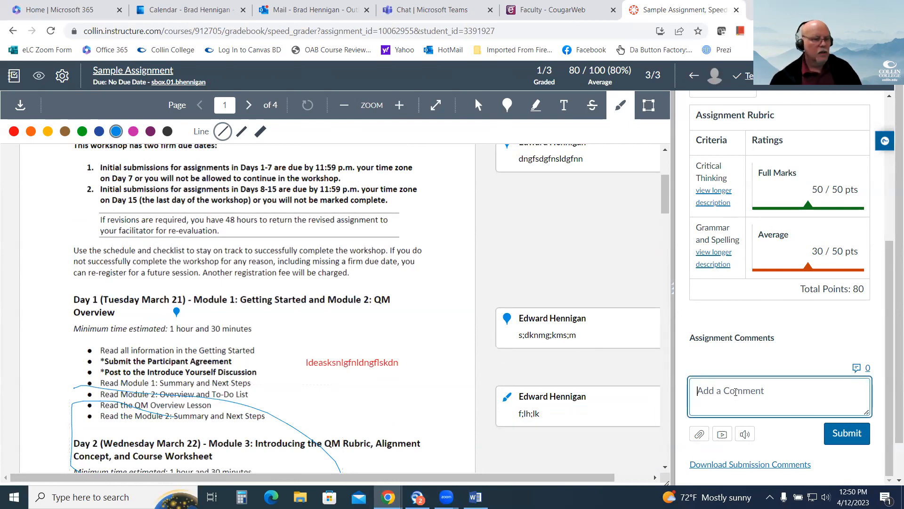
scroll(794, 310, "up", 1)
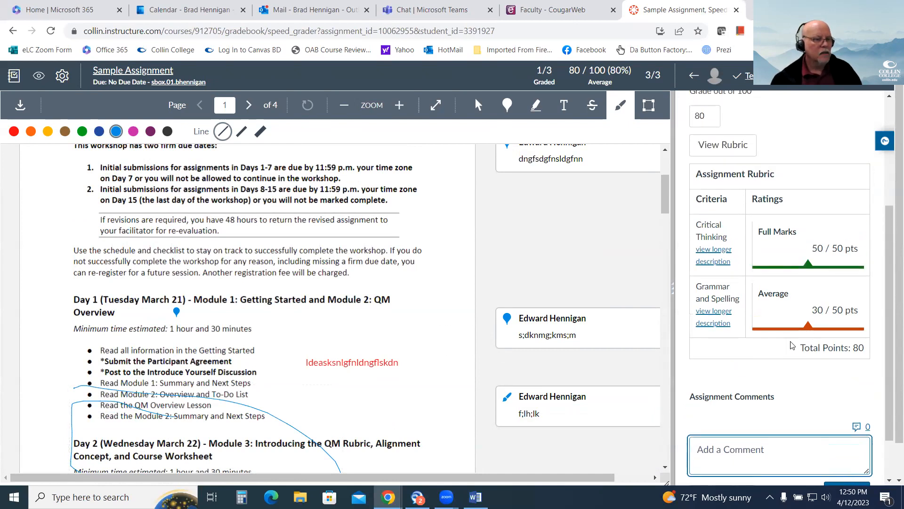
scroll(774, 347, "up", 1)
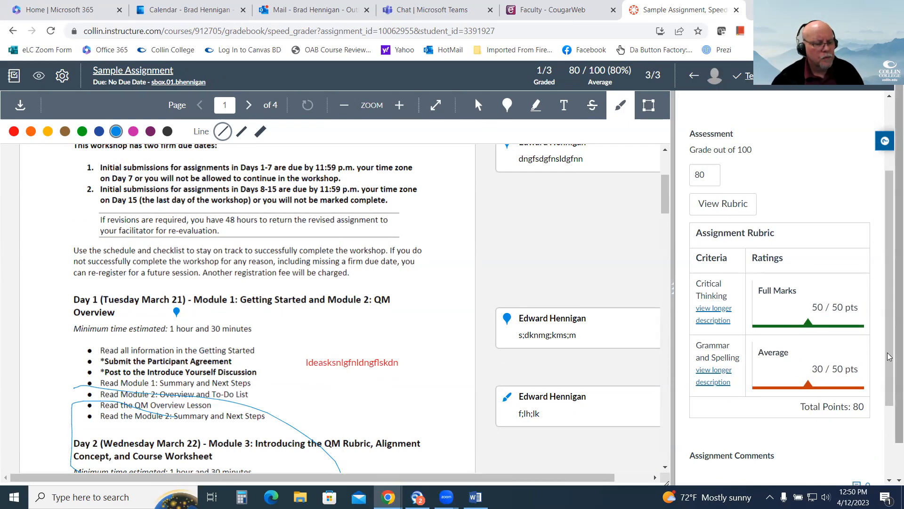
left_click_drag(890, 353, 889, 281)
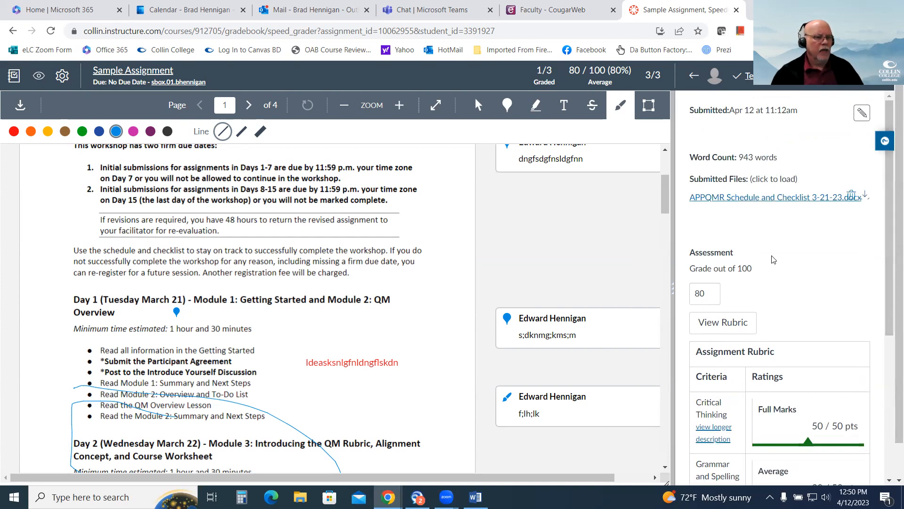
scroll(860, 209, "down", 6)
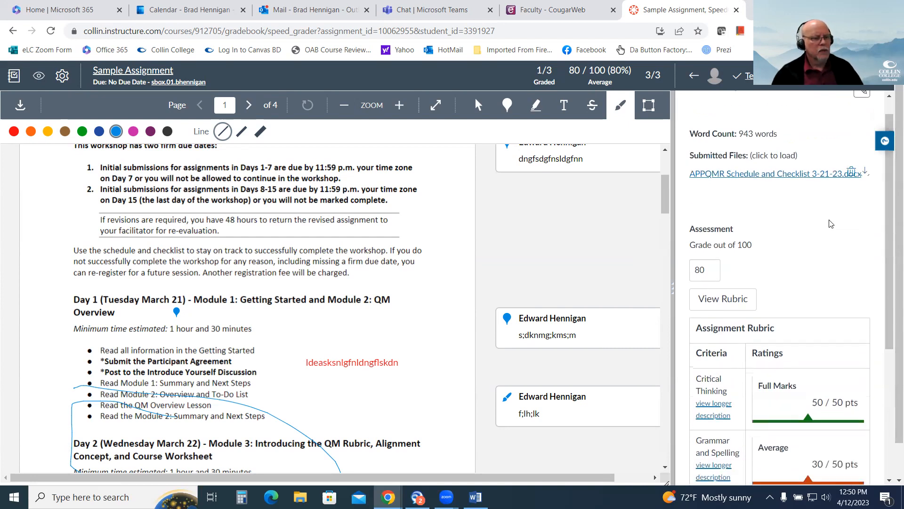
scroll(769, 407, "up", 3)
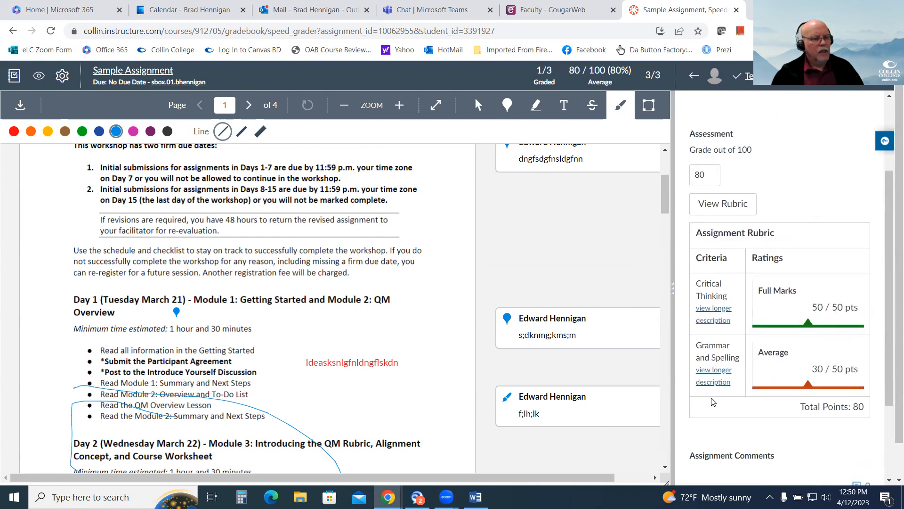
scroll(713, 401, "up", 2)
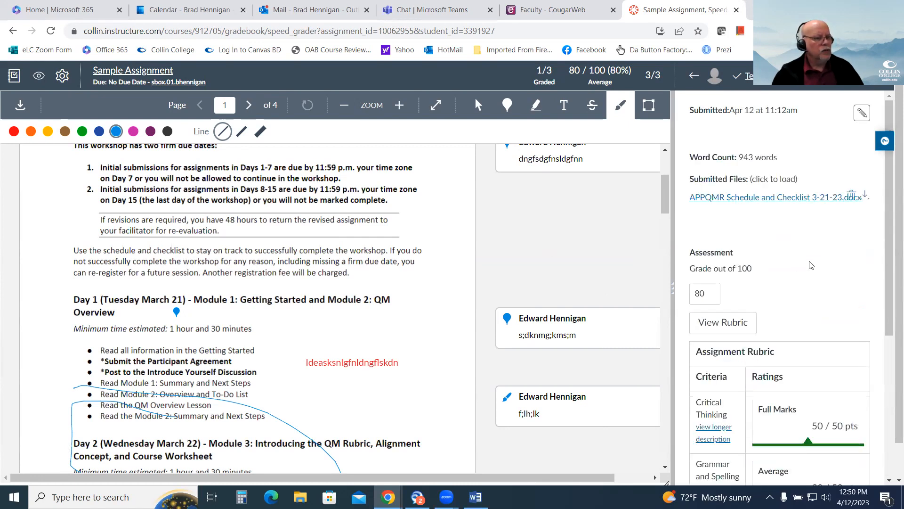
Leave SpeedGrader for the gradebook, show the course navigation, and open Sample Assignment from Module 1.
left_click(18, 79)
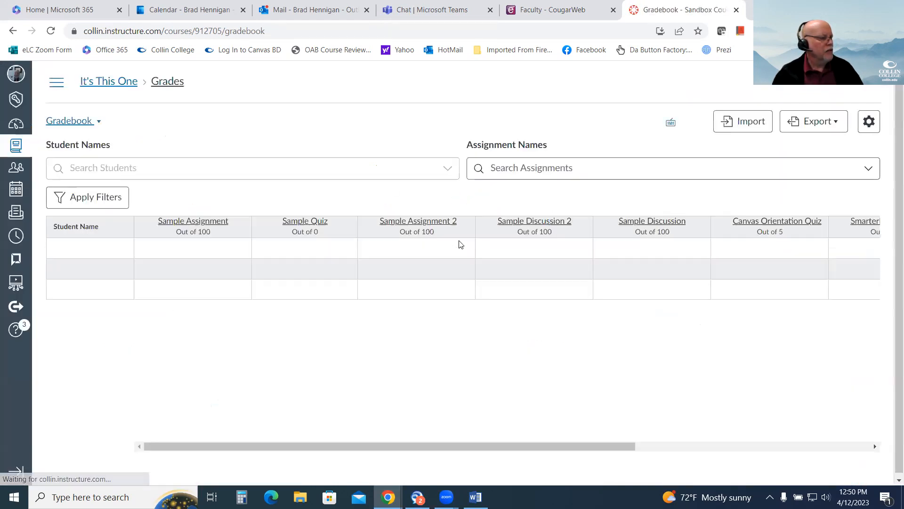
left_click(54, 88)
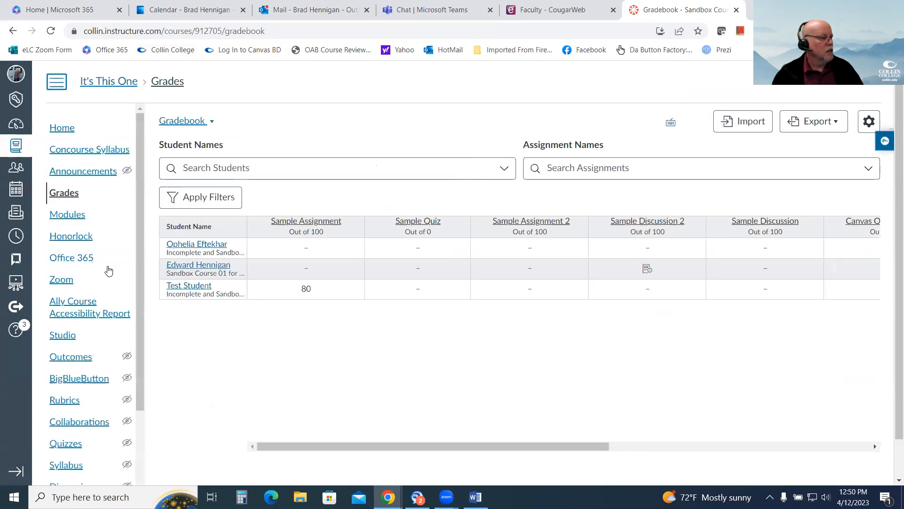
scroll(101, 267, "down", 3)
scroll(99, 266, "up", 3)
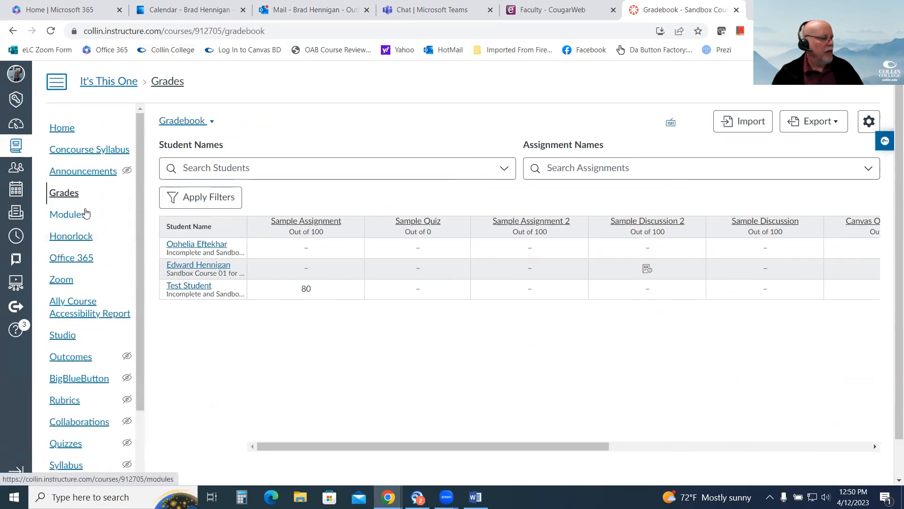
left_click(71, 214)
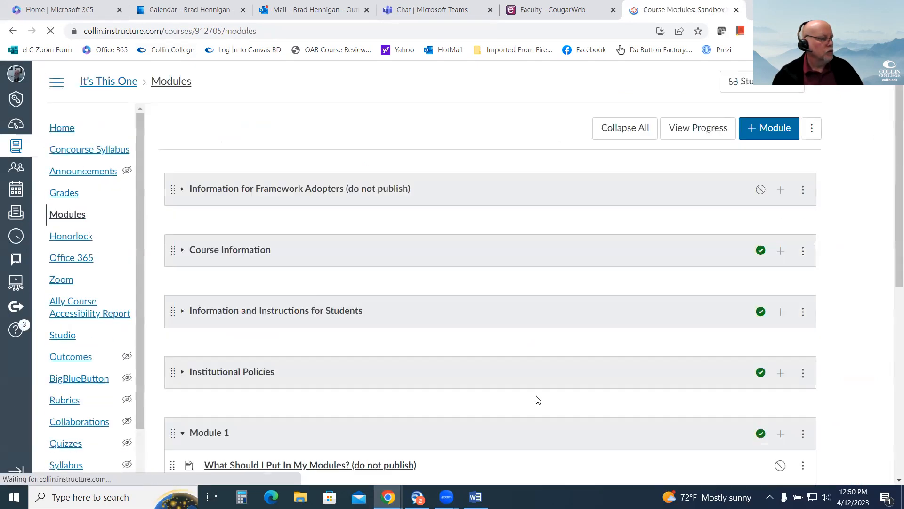
scroll(535, 398, "down", 6)
left_click(256, 186)
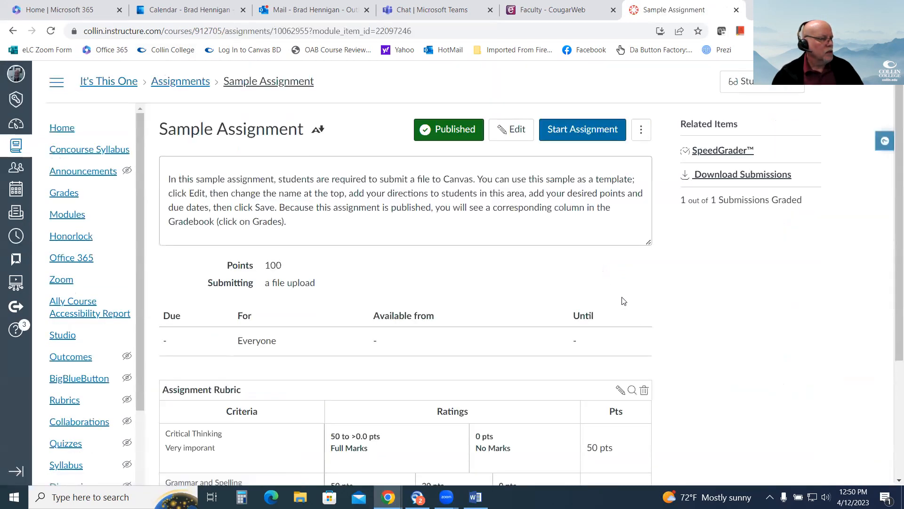
Start editing the Assignment Rubric on Sample Assignment, cancel the edit, and delete the rubric from that assignment.
scroll(661, 295, "down", 1)
scroll(662, 295, "down", 3)
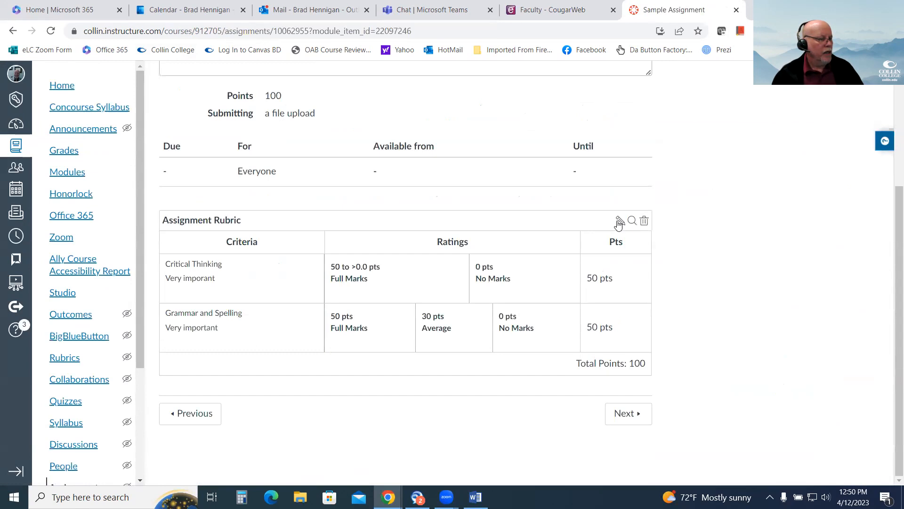
left_click(620, 220)
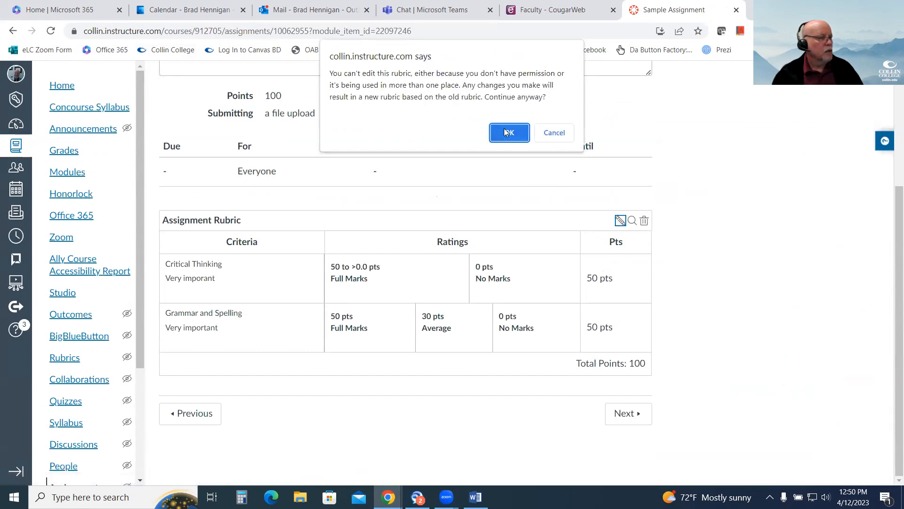
left_click(561, 134)
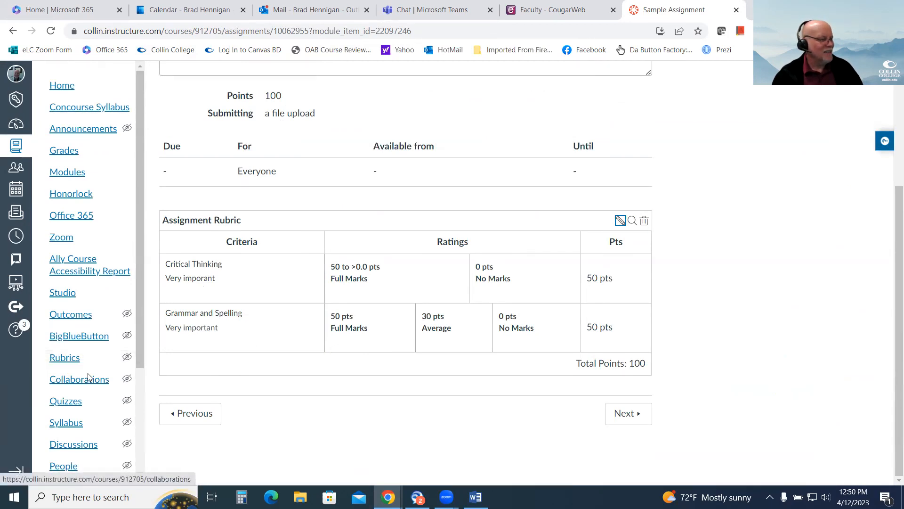
left_click(644, 221)
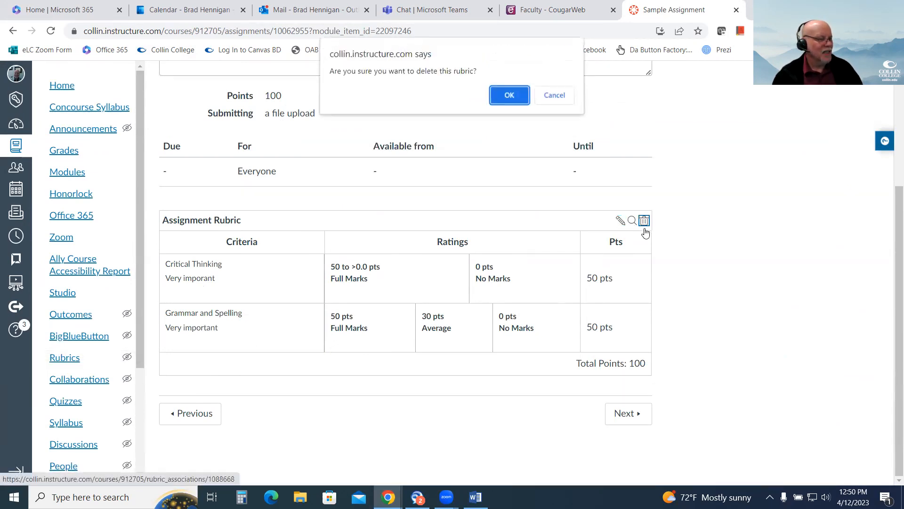
left_click(509, 95)
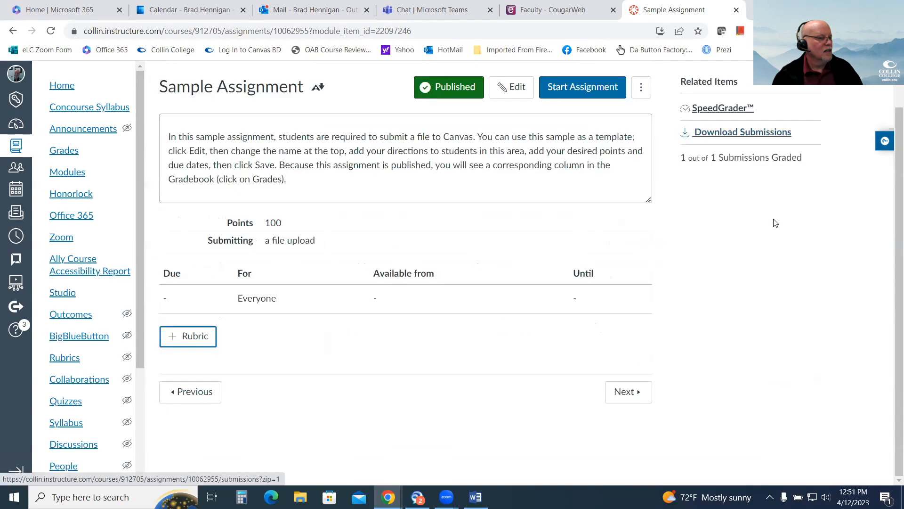
Open the course's Rubrics page and check whether Assignment Rubric is listed.
left_click(72, 358)
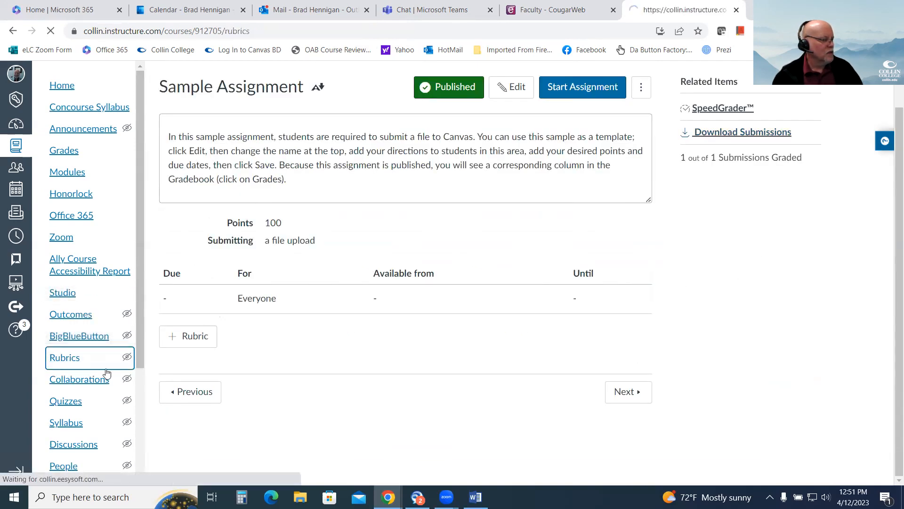
scroll(80, 283, "down", 1)
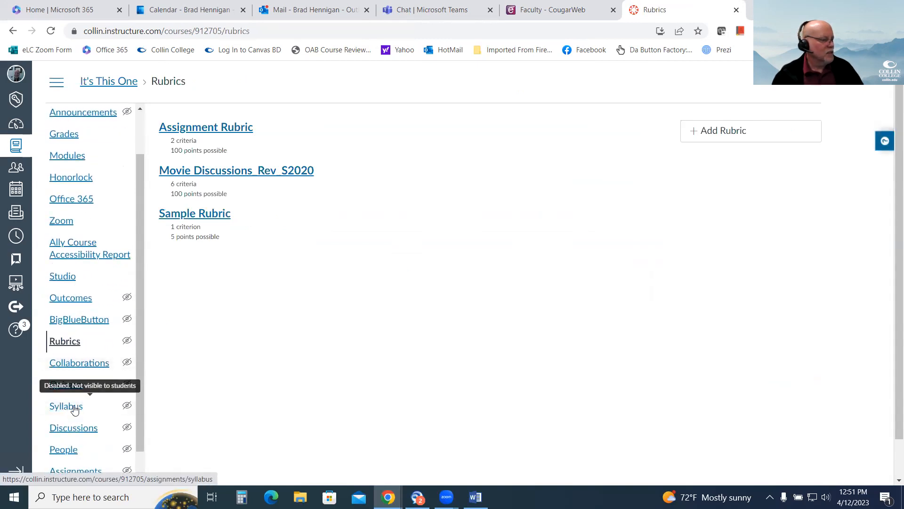
scroll(73, 193, "up", 1)
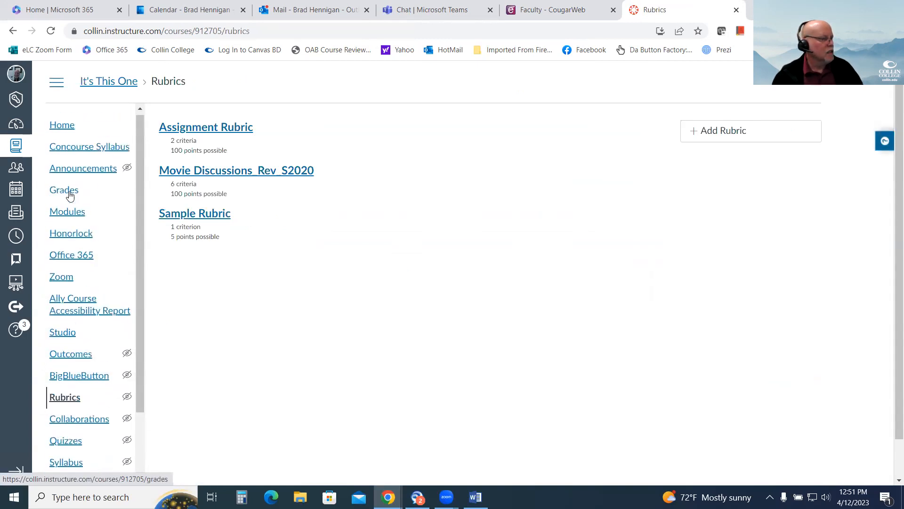
Open Sample Assignment 2 from Module 1 and check its attached rubric.
left_click(66, 217)
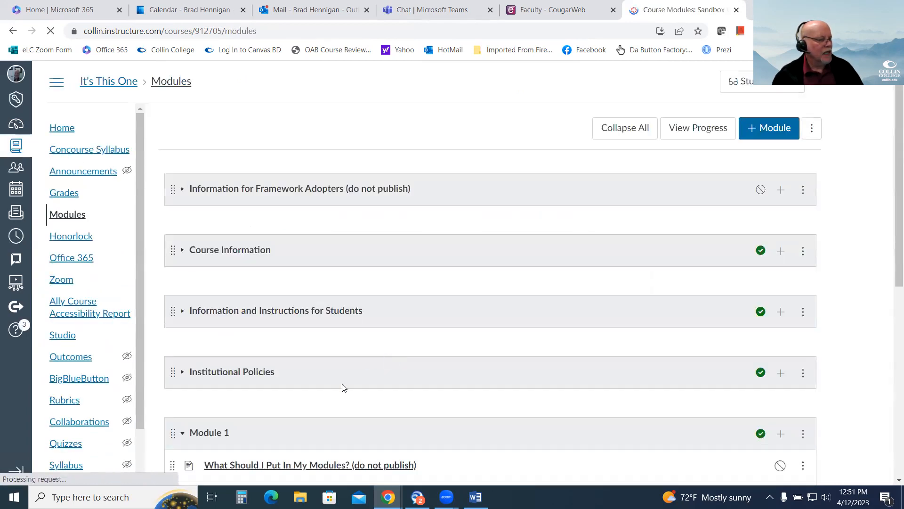
scroll(342, 387, "down", 5)
scroll(330, 358, "down", 1)
left_click(273, 224)
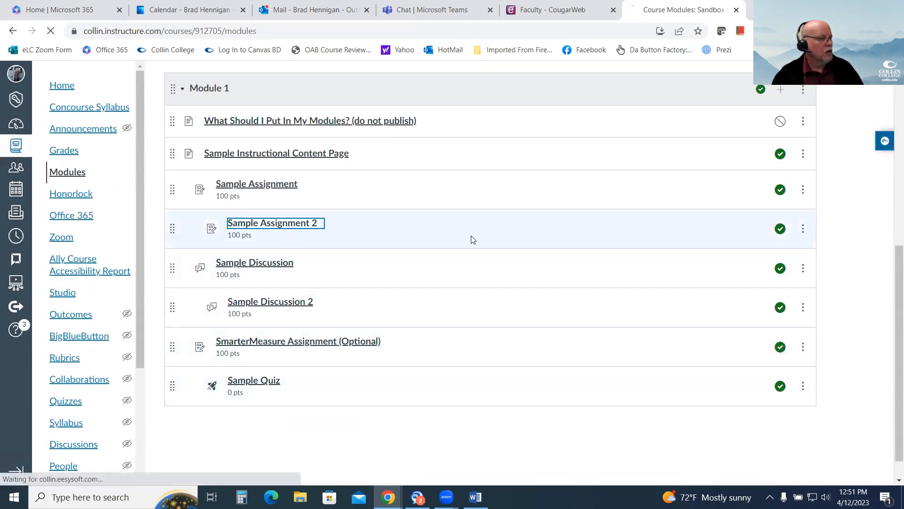
scroll(719, 365, "down", 1)
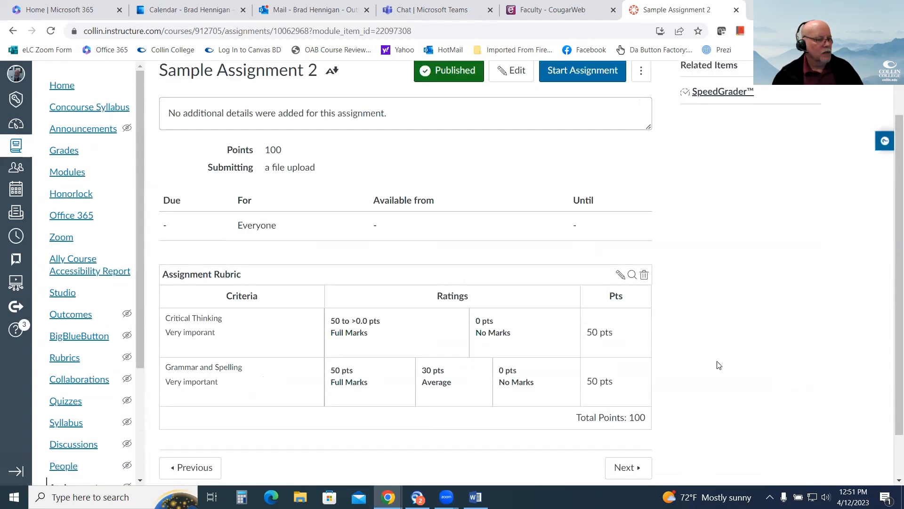
Delete the Assignment Rubric from Sample Assignment 2 and open Sample Assignment from Module 1.
left_click(645, 275)
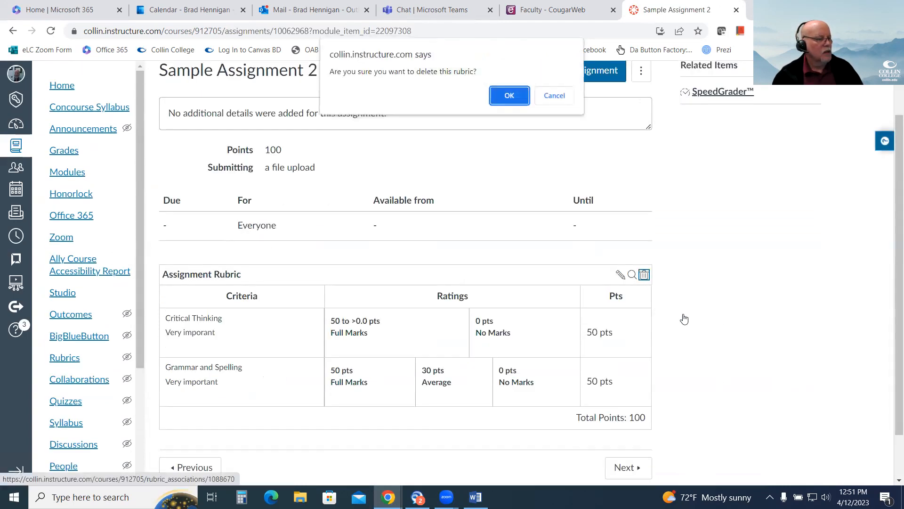
key("Return")
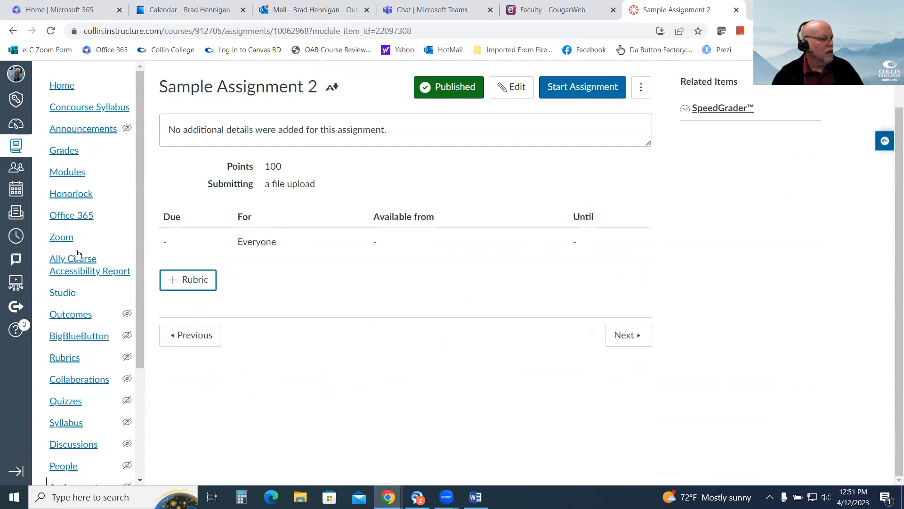
left_click(80, 174)
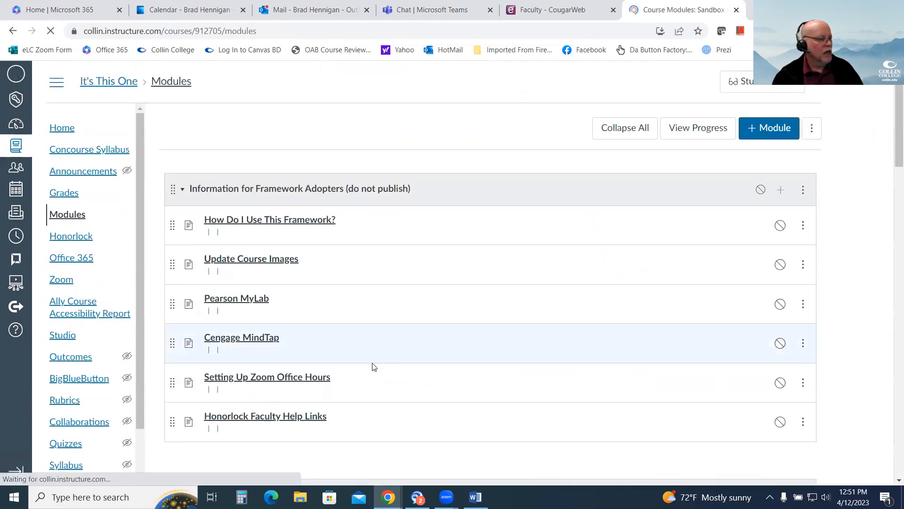
scroll(325, 330, "down", 6)
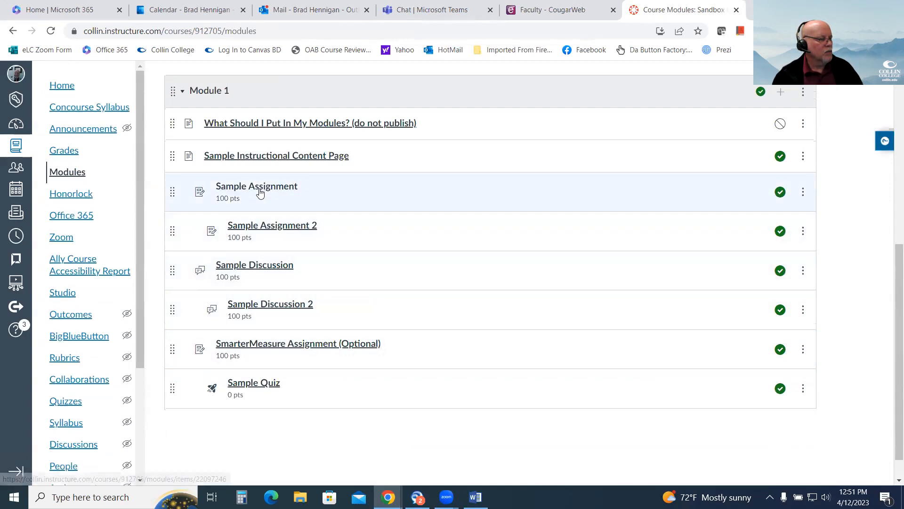
left_click(259, 188)
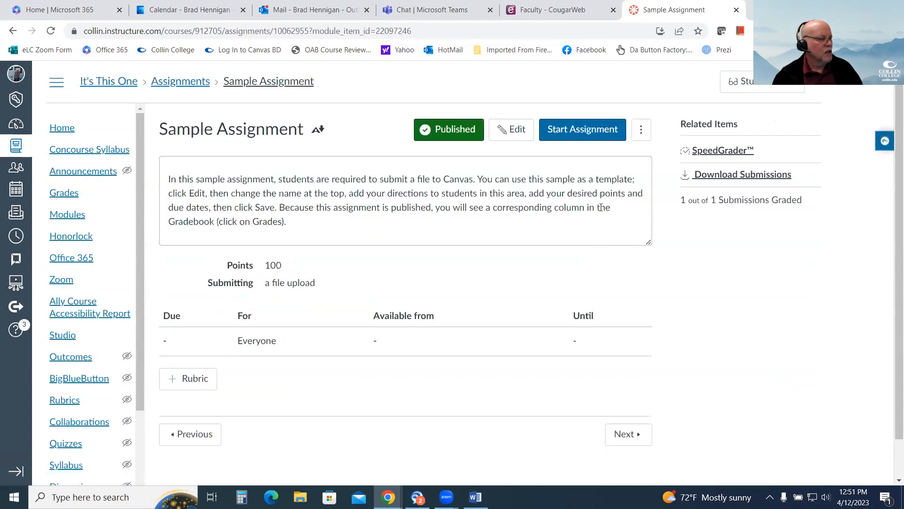
Find the existing Movie Discussions_Rev_S2020 rubric in the instructor's first sandbox course and attach it to Sample Assignment.
left_click(201, 386)
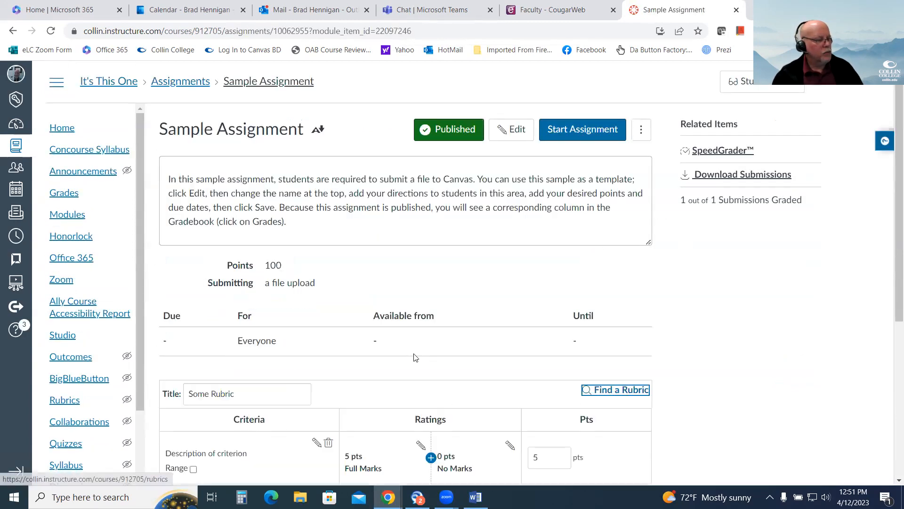
left_click(620, 216)
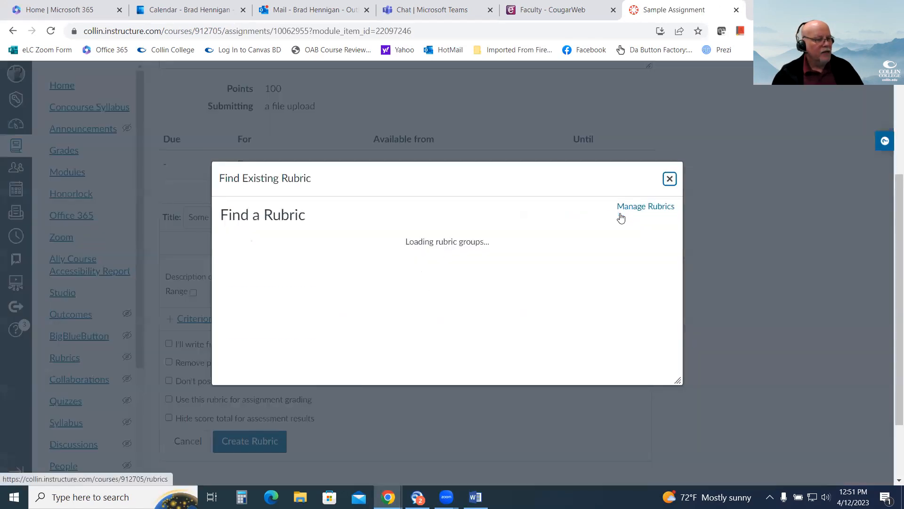
left_click_drag(329, 252, 319, 373)
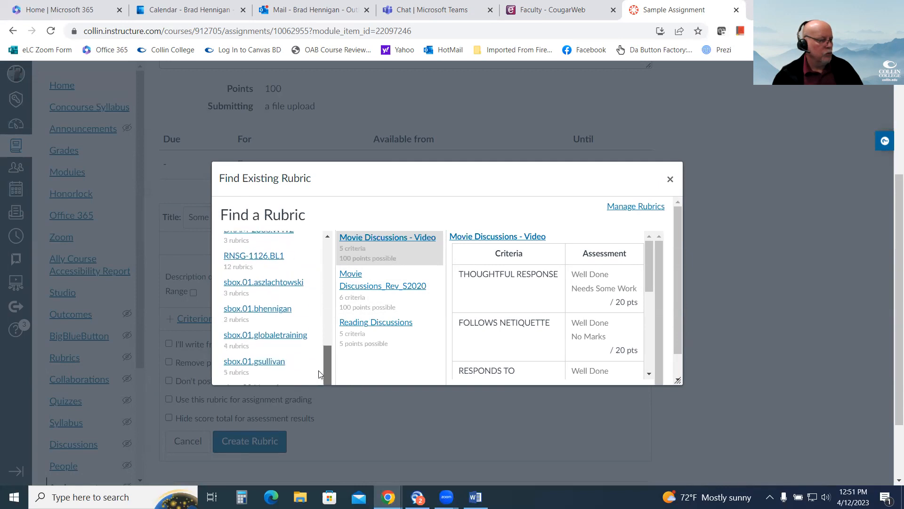
left_click(270, 317)
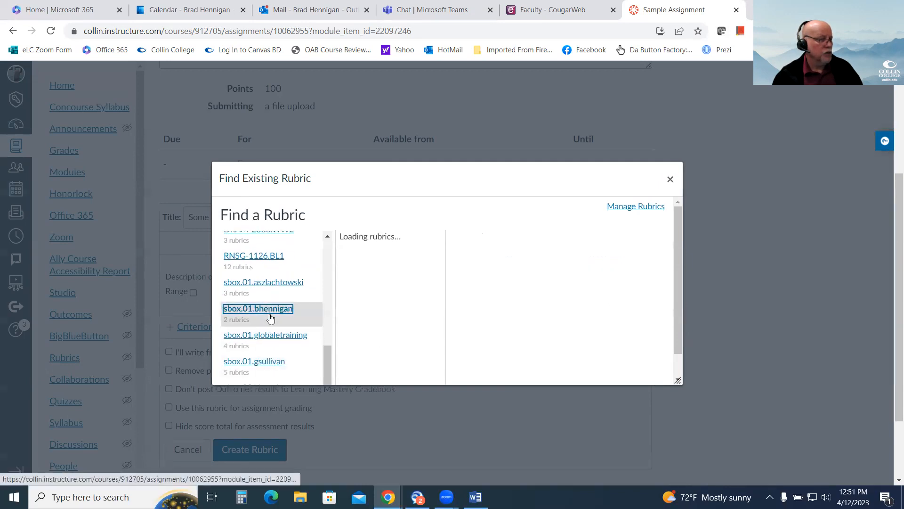
scroll(424, 332, "up", 4)
scroll(422, 330, "down", 3)
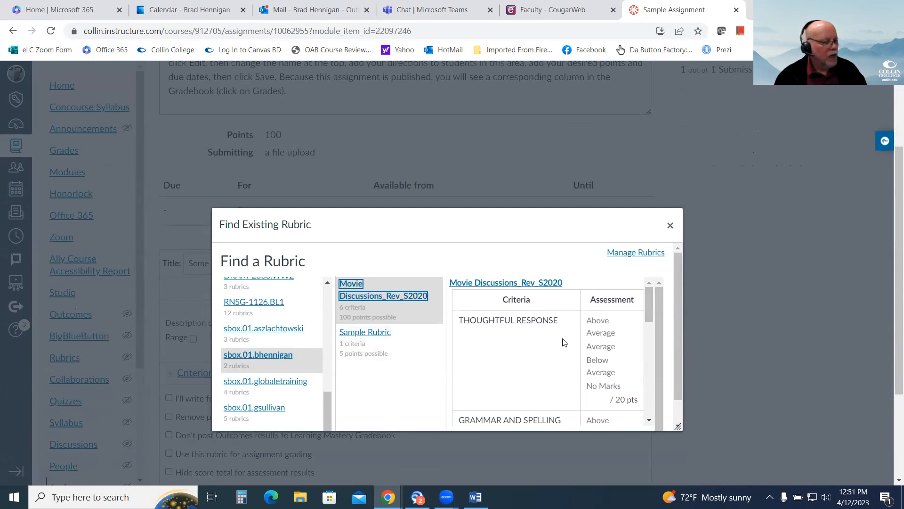
scroll(636, 348, "down", 10)
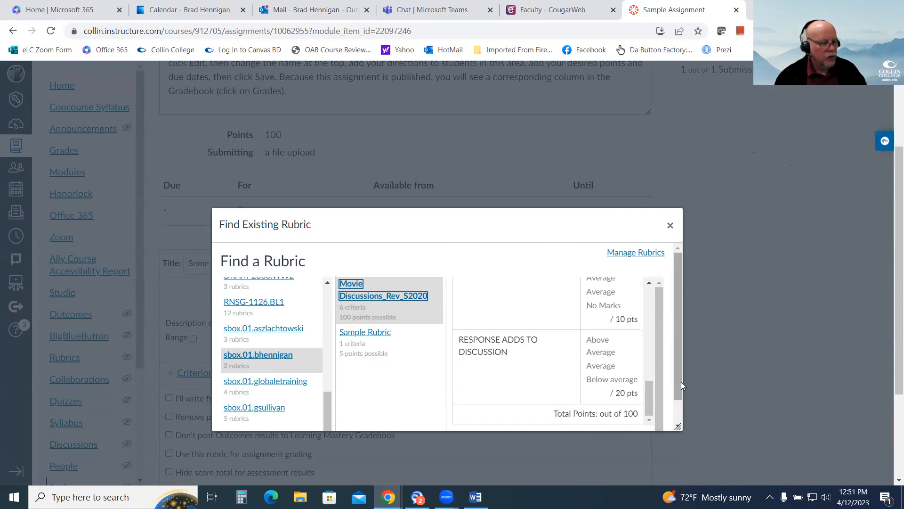
scroll(681, 382, "down", 1)
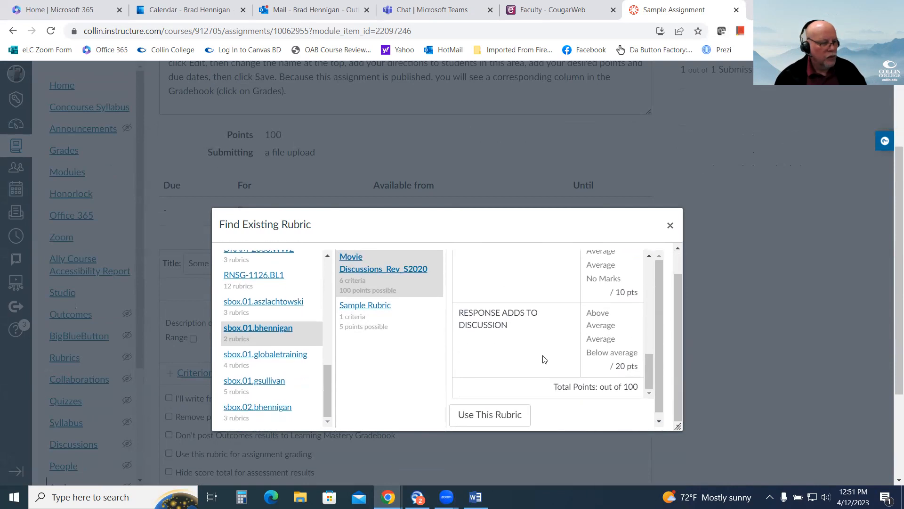
left_click(483, 411)
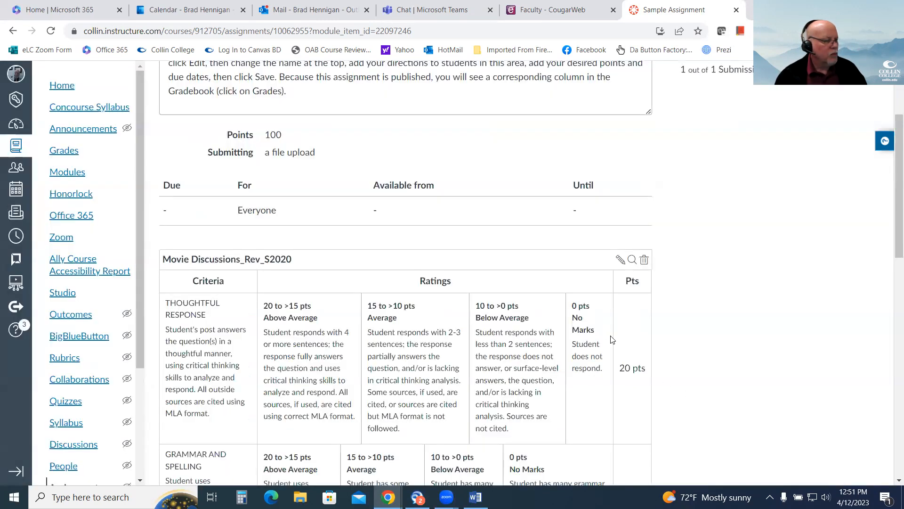
Review the criteria of the attached Movie Discussions_Rev_S2020 rubric, start editing it, and cancel the edit.
scroll(713, 348, "down", 6)
scroll(713, 348, "down", 8)
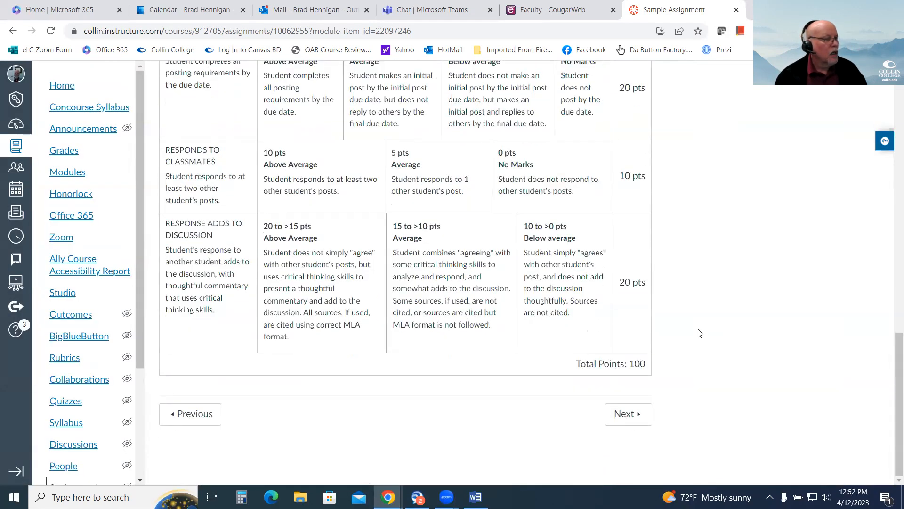
scroll(697, 325, "up", 15)
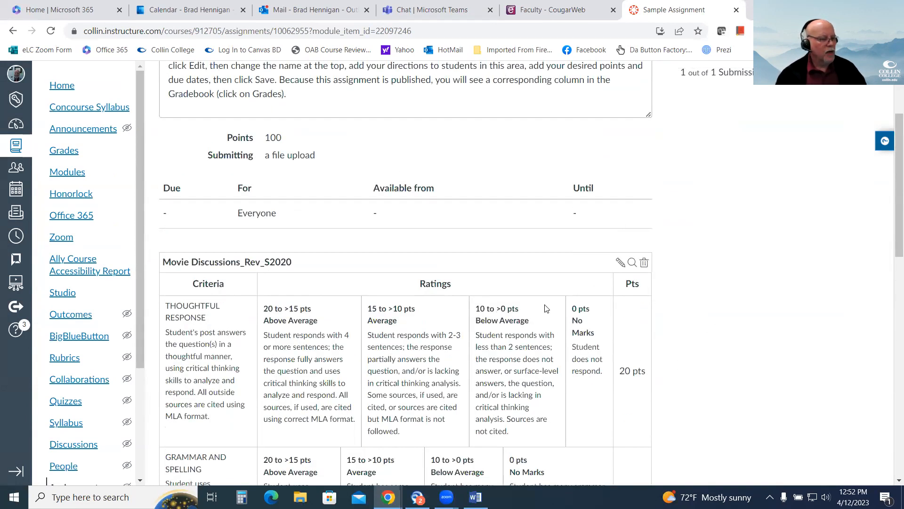
scroll(468, 341, "down", 10)
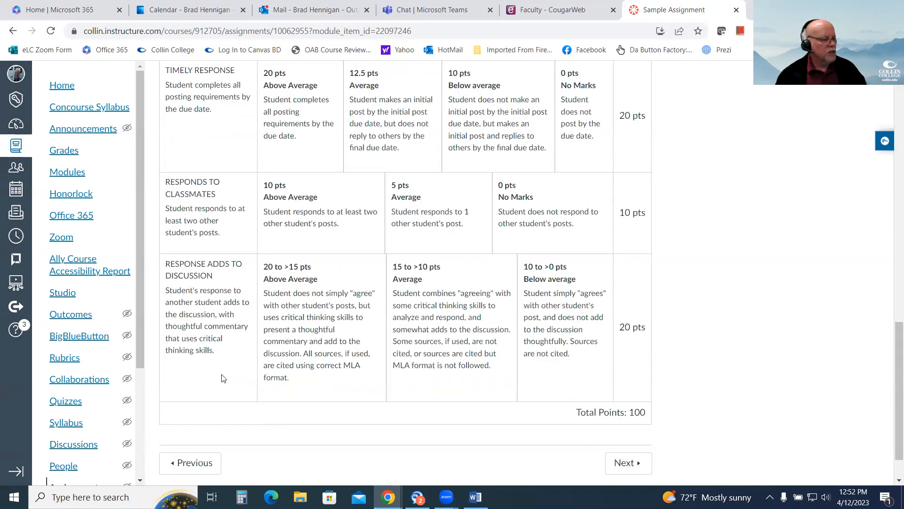
scroll(527, 345, "up", 10)
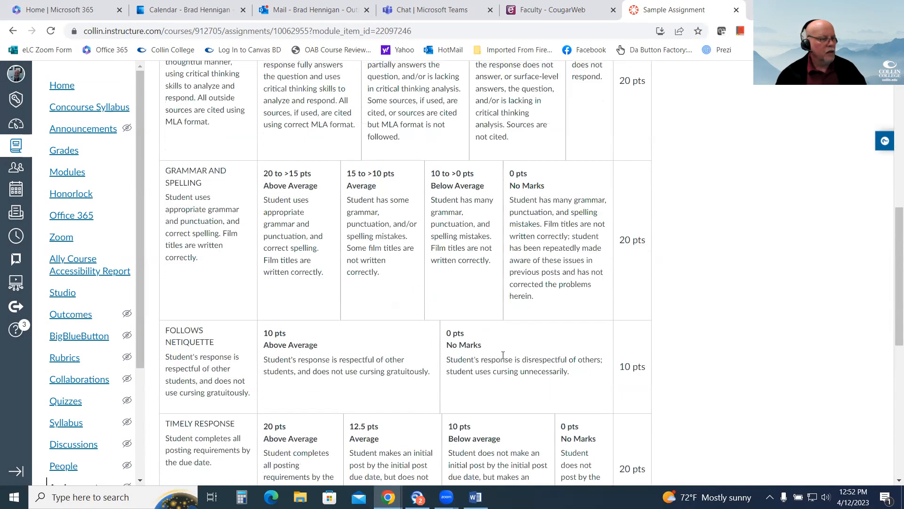
left_click(621, 204)
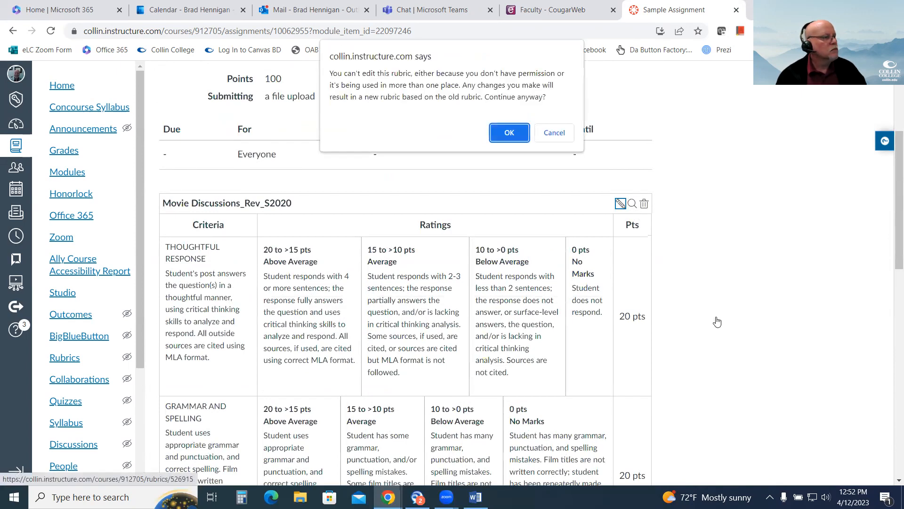
left_click(548, 128)
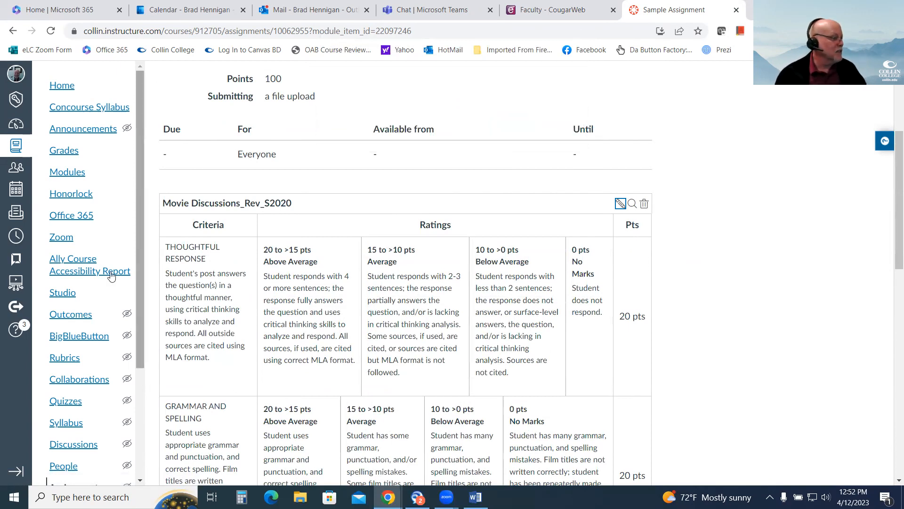
Reopen Sample Assignment from Module 1 and delete the Movie Discussions_Rev_S2020 rubric from it.
left_click(70, 173)
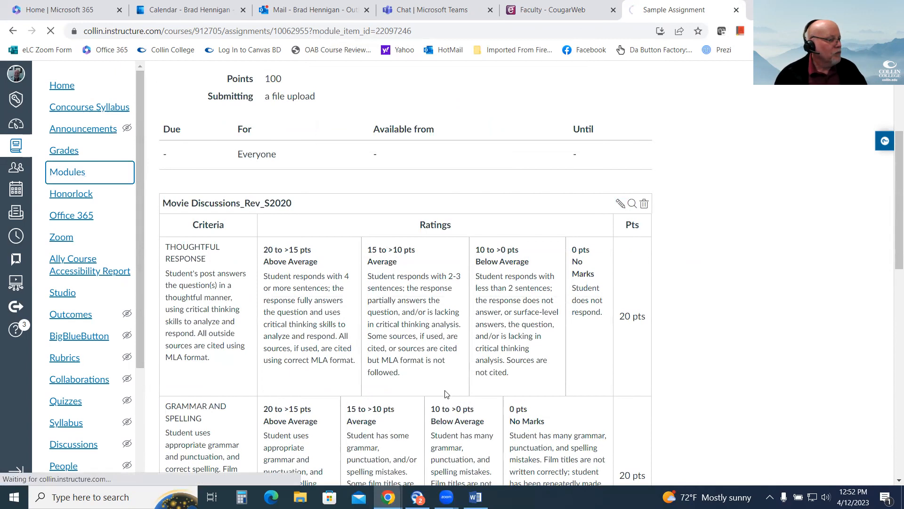
scroll(299, 325, "down", 5)
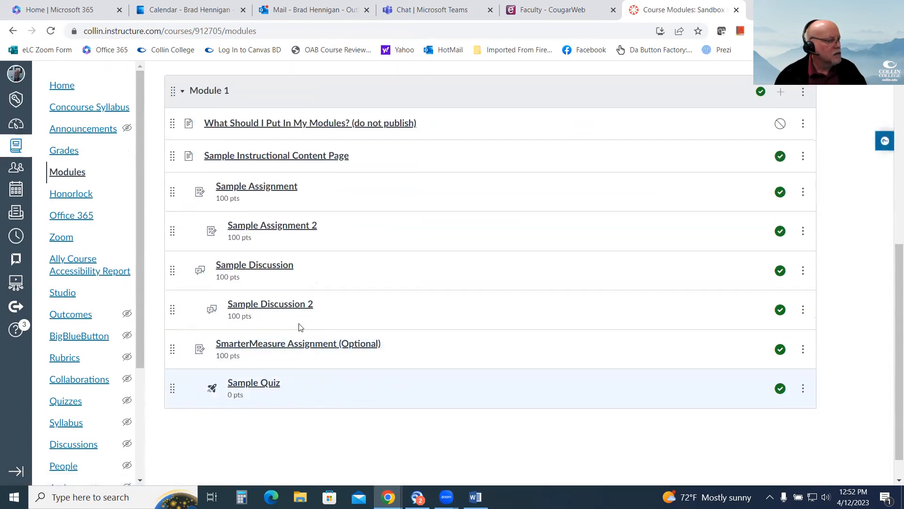
left_click(270, 188)
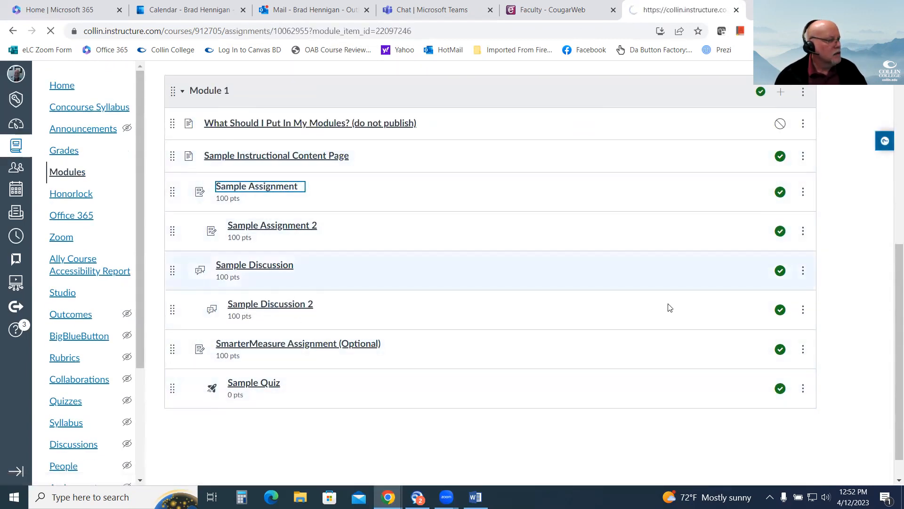
scroll(742, 364, "down", 3)
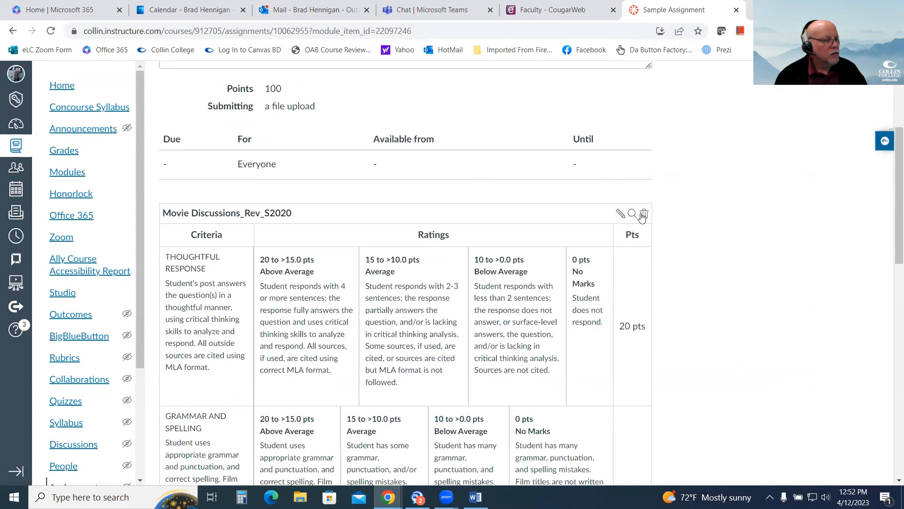
left_click(644, 215)
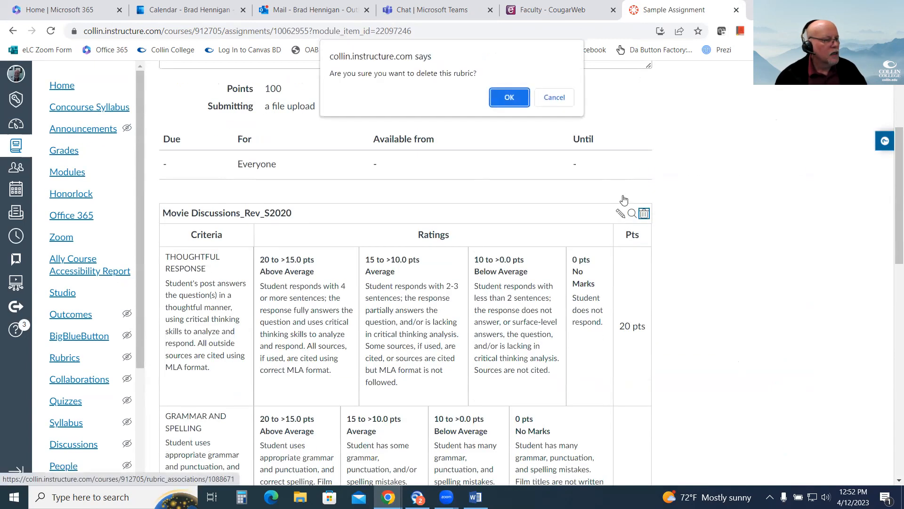
left_click(508, 98)
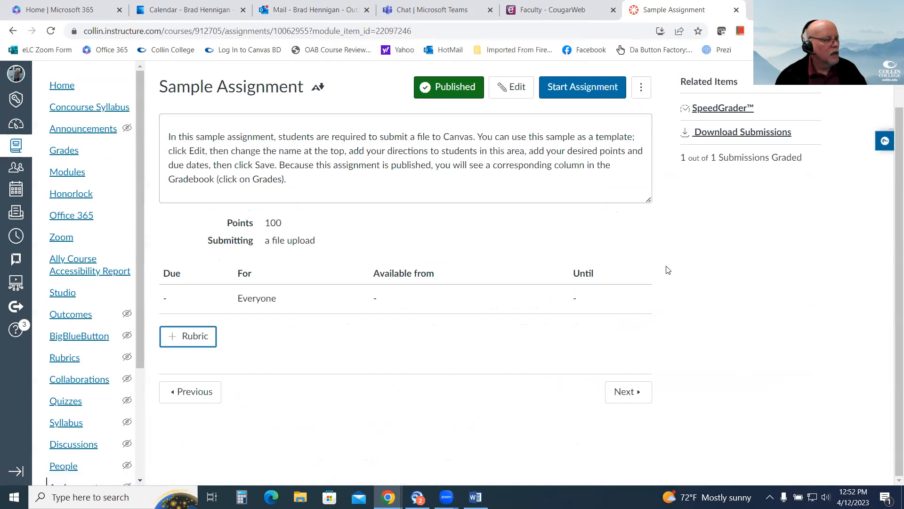
Create a new rubric on Sample Assignment with a single criterion worth 100 points, leaving the assignment grading option off.
left_click(188, 336)
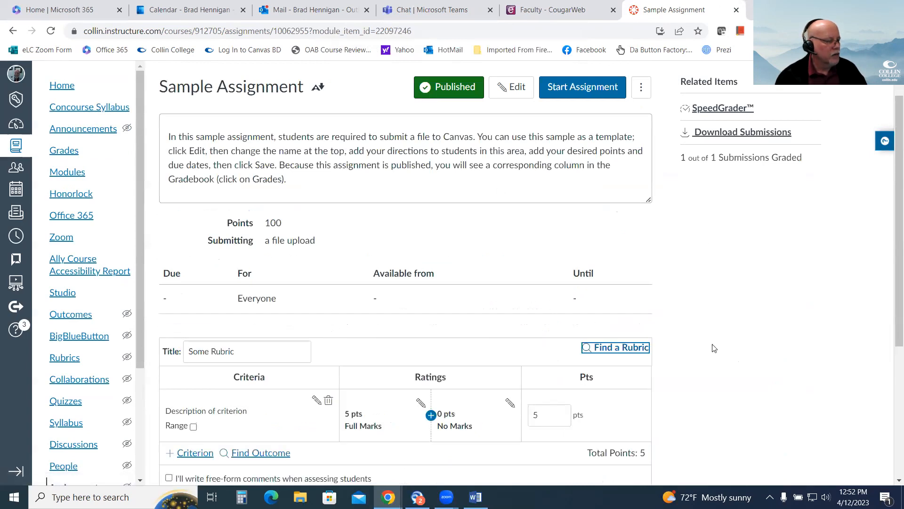
scroll(467, 390, "down", 3)
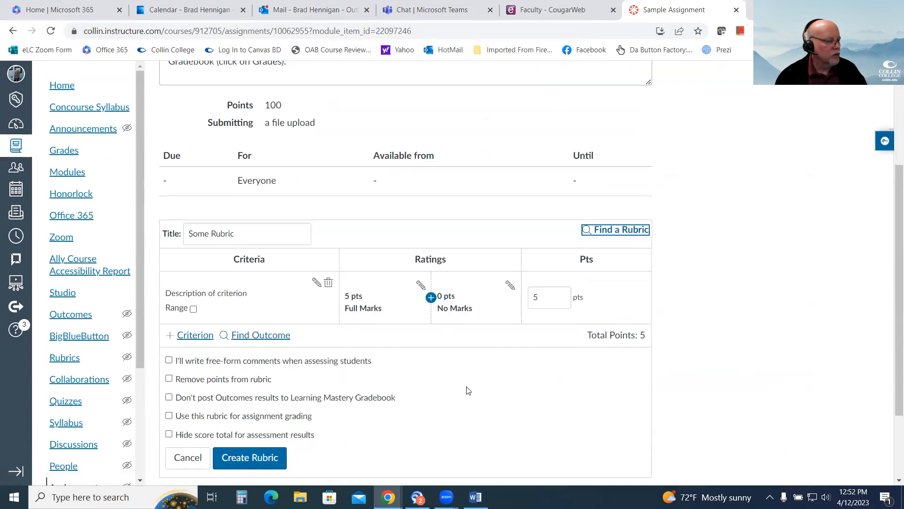
double_click(537, 300)
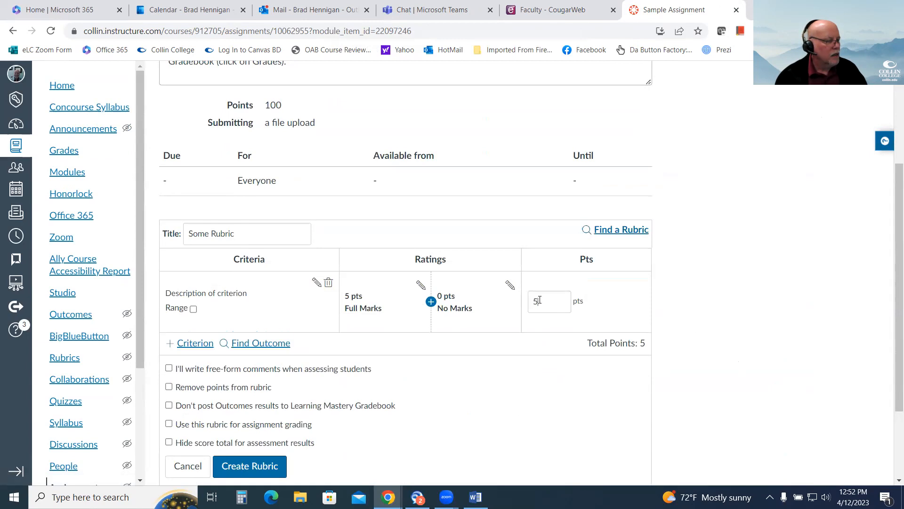
type("100")
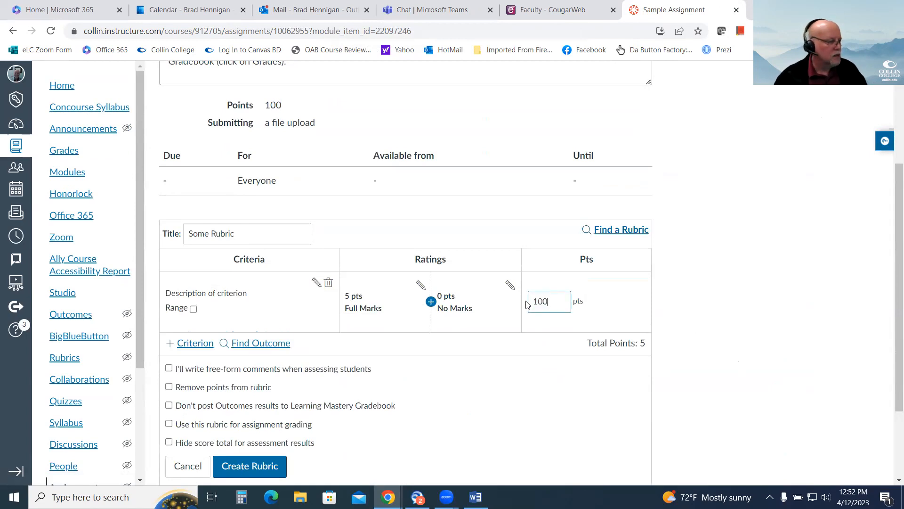
left_click(480, 433)
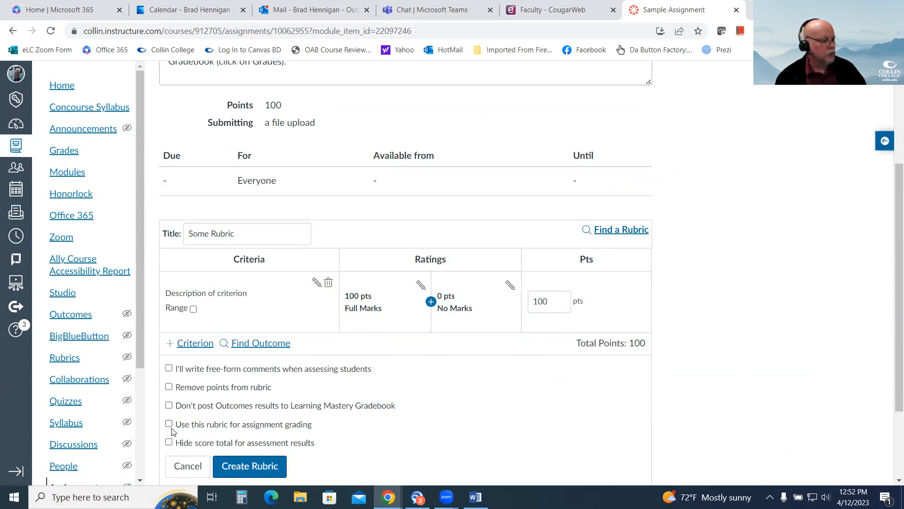
left_click(260, 467)
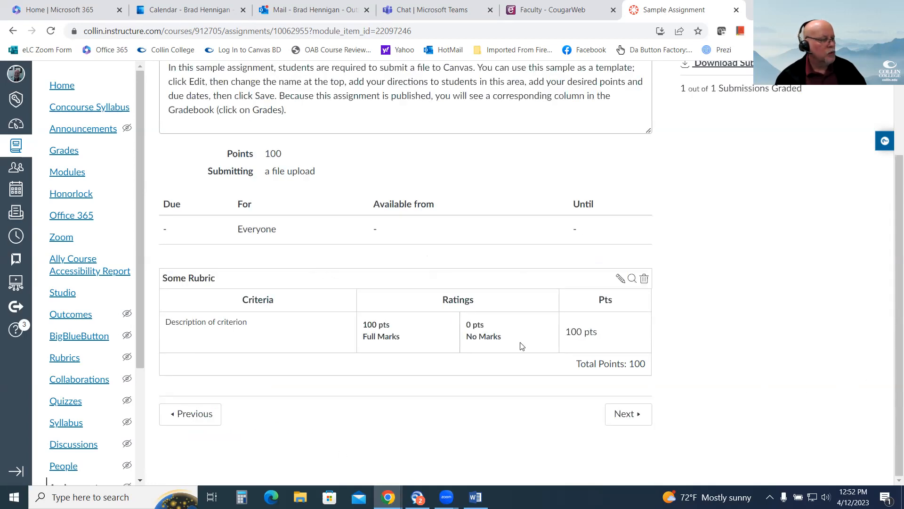
Open Test Student's Sample Assignment submission in SpeedGrader from the gradebook and view its rubric.
left_click(70, 152)
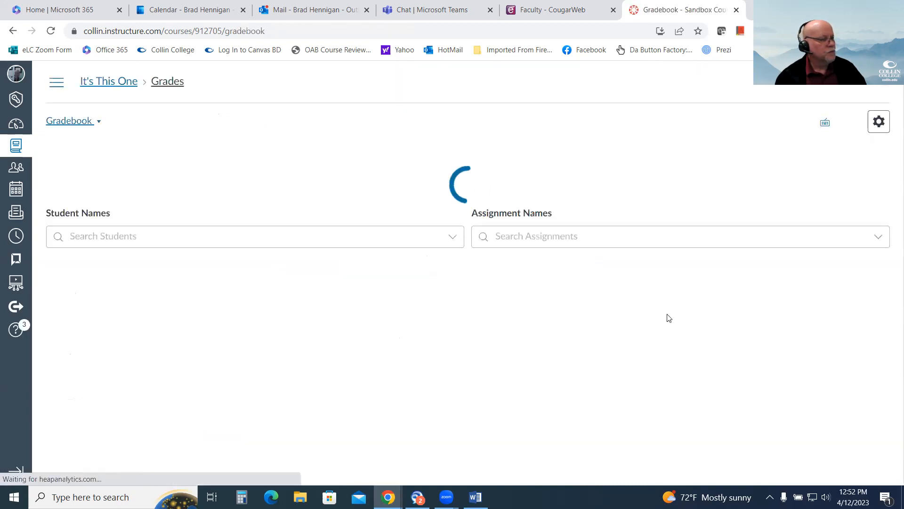
left_click(235, 291)
left_click(241, 290)
left_click(803, 178)
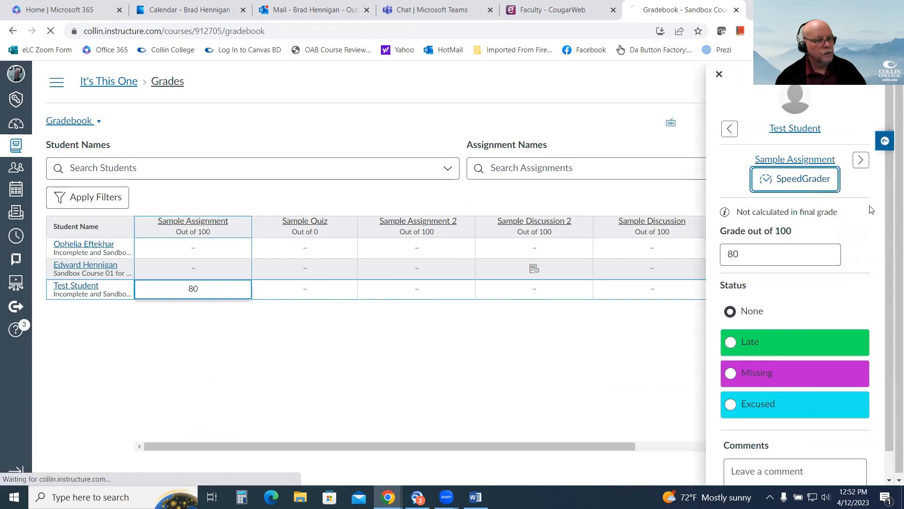
left_click(726, 322)
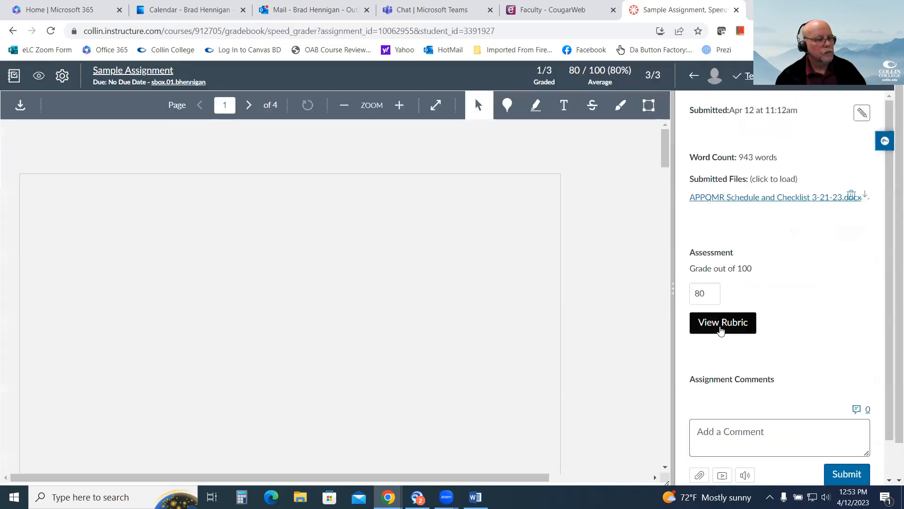
scroll(764, 250, "down", 3)
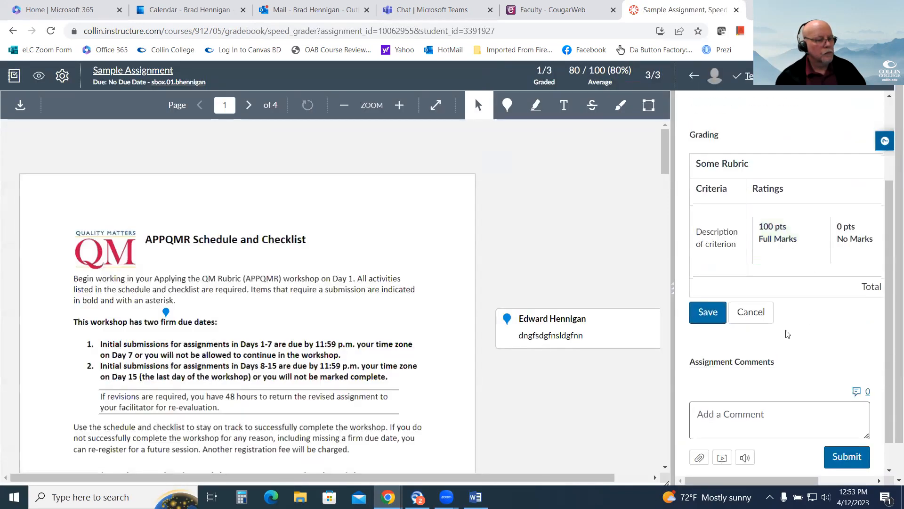
Rate the Some Rubric criterion as Full Marks (100 pts), save the assessment, and check the grade field.
left_click(792, 241)
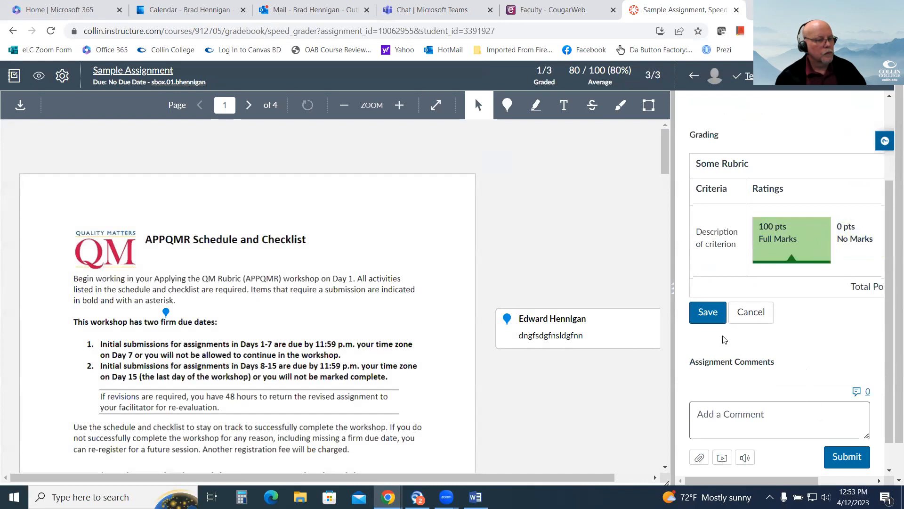
left_click(708, 312)
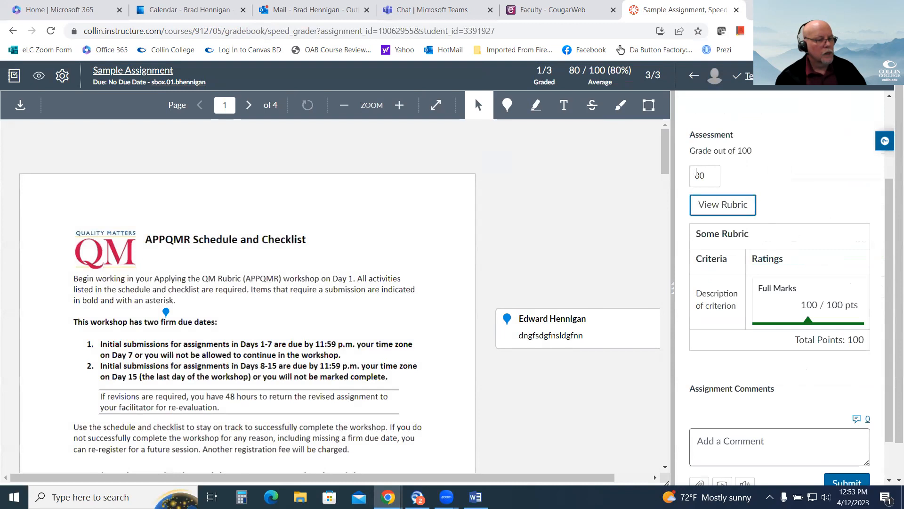
left_click(706, 174)
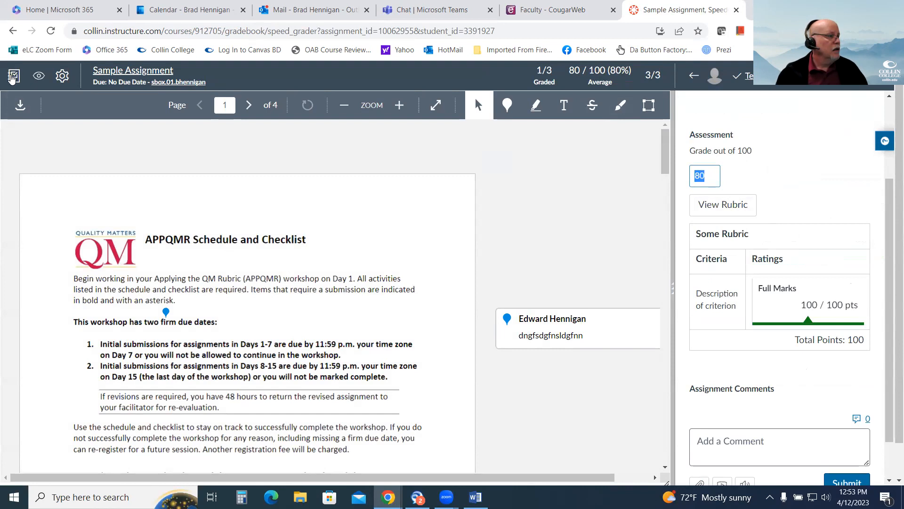
Return to the gradebook and open Sample Assignment from Module 1.
left_click(13, 76)
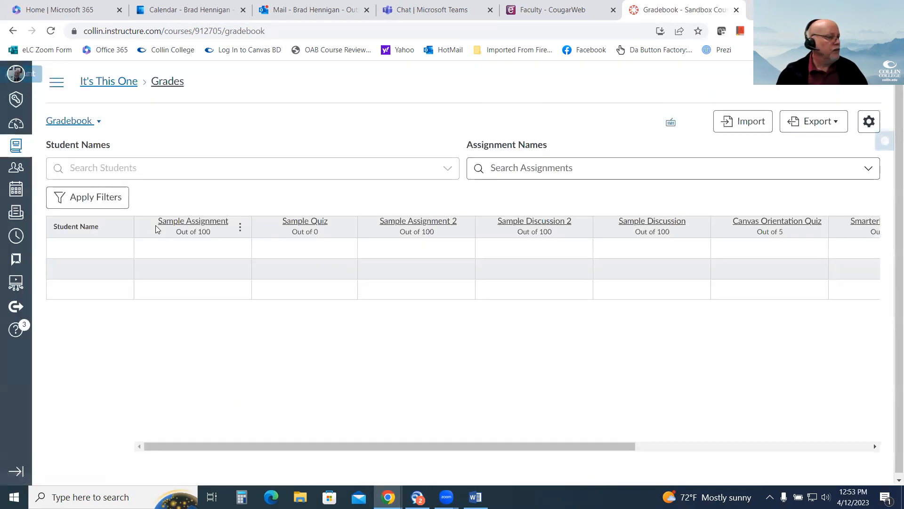
left_click(57, 82)
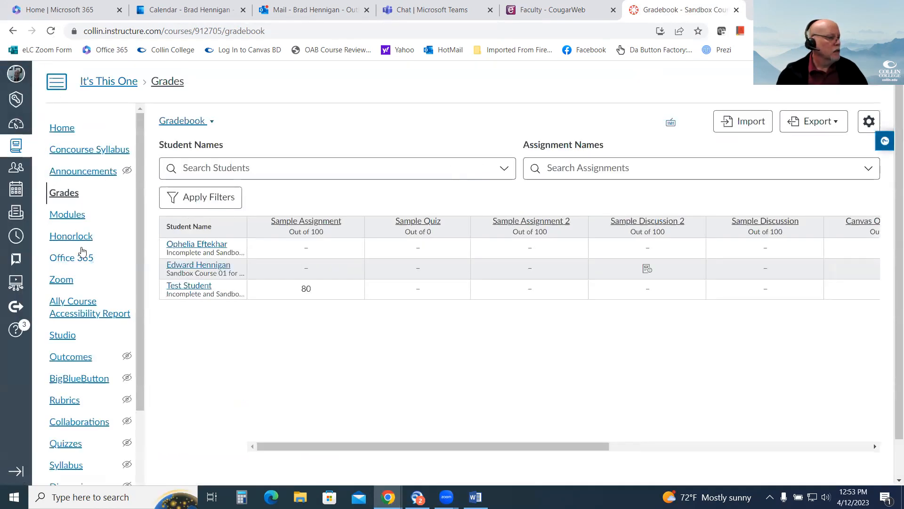
scroll(83, 252, "down", 2)
left_click(66, 154)
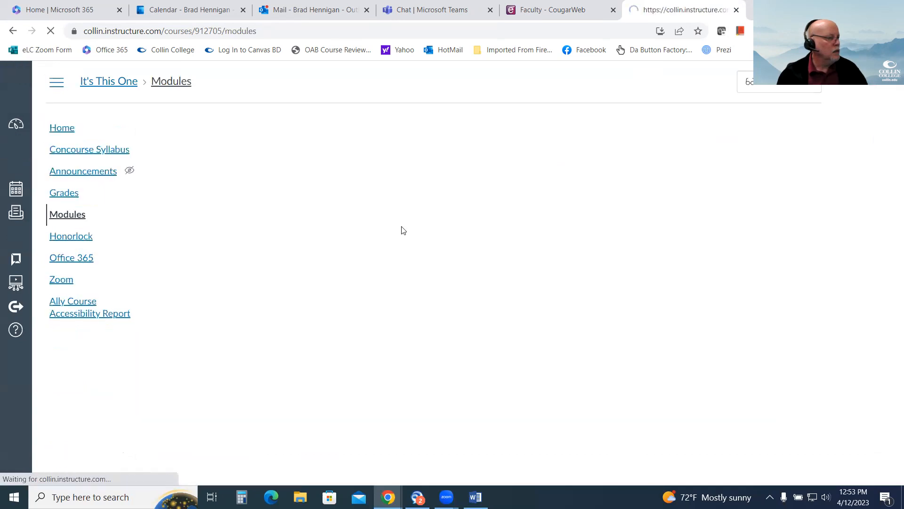
scroll(398, 240, "down", 7)
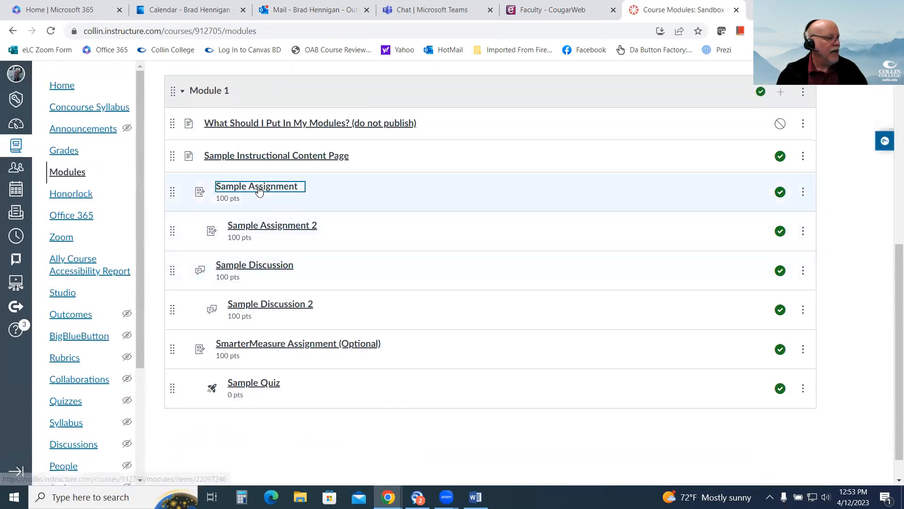
left_click(259, 190)
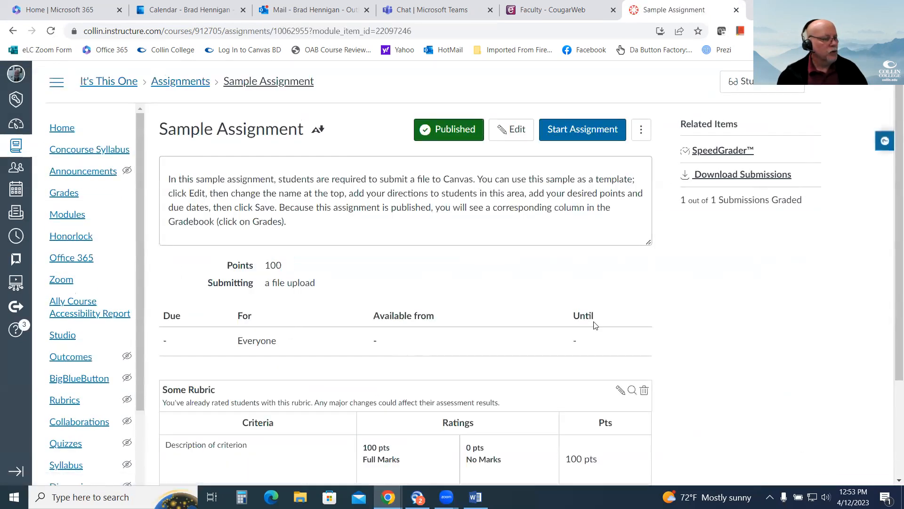
Edit Some Rubric to enable using it for assignment grading and update the rubric.
scroll(727, 317, "down", 3)
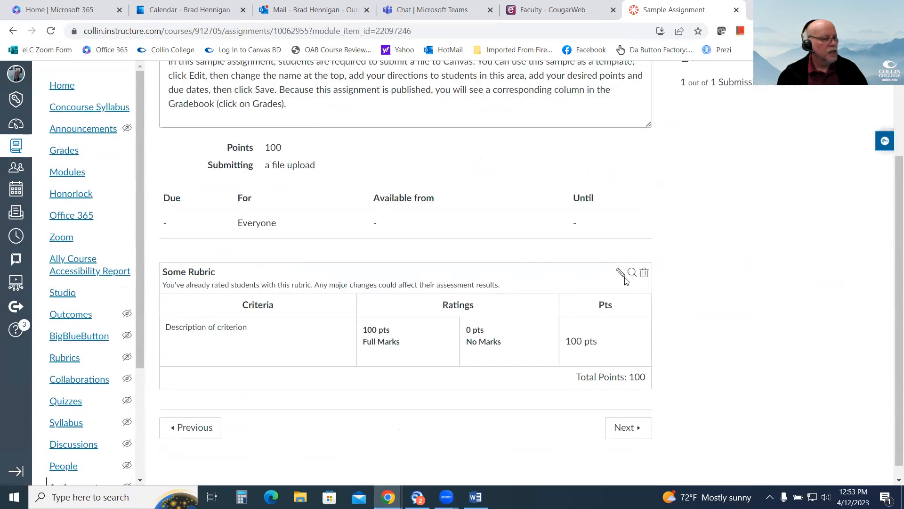
left_click(619, 273)
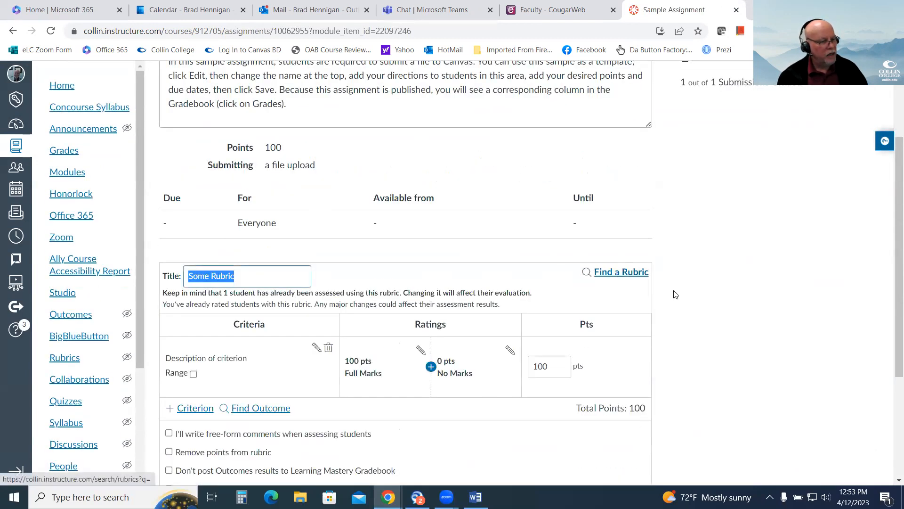
scroll(672, 293, "down", 4)
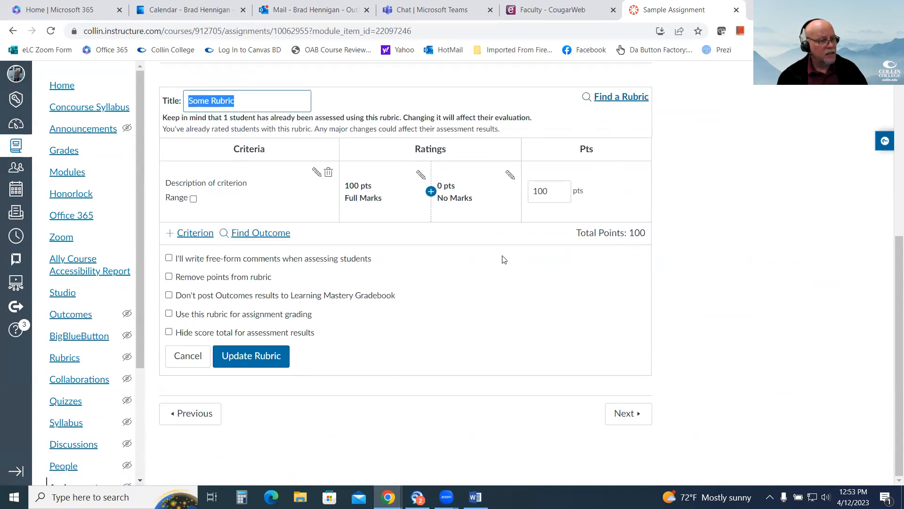
left_click(169, 314)
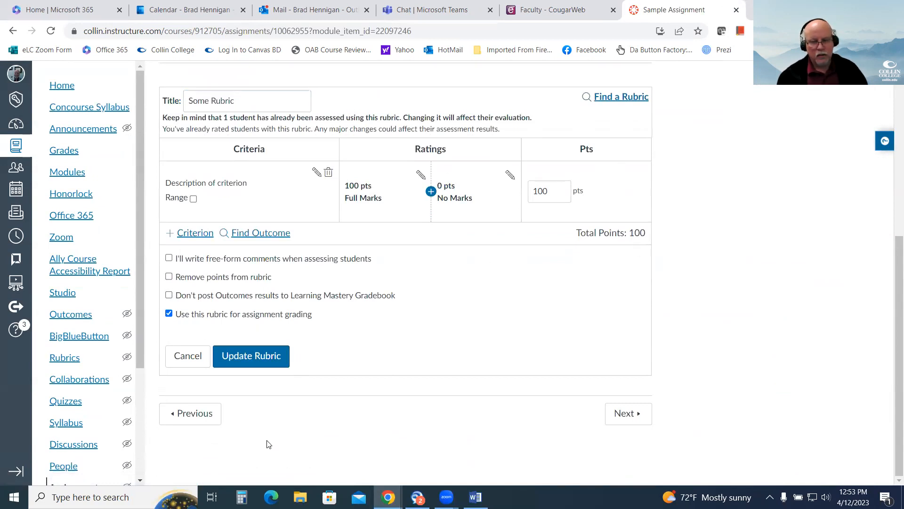
left_click(256, 365)
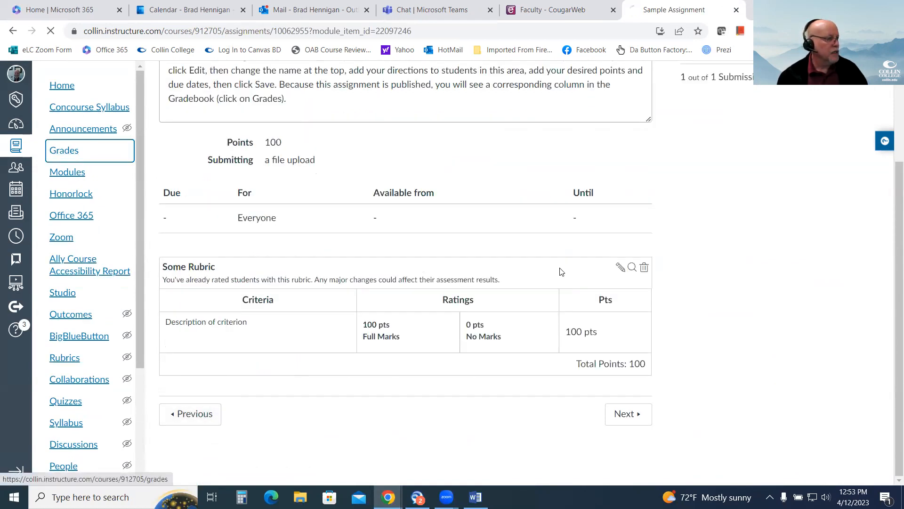
Open Test Student's Sample Assignment submission in SpeedGrader from the gradebook.
left_click(66, 151)
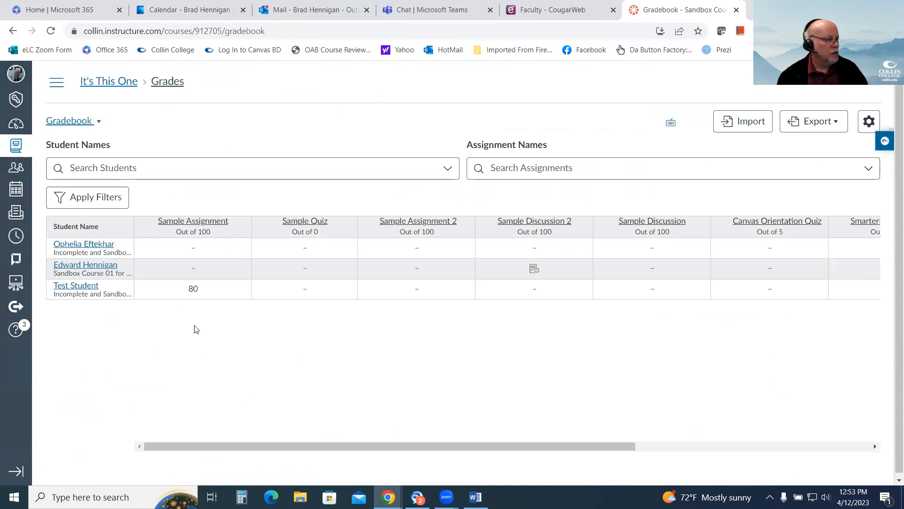
left_click(205, 294)
left_click(241, 294)
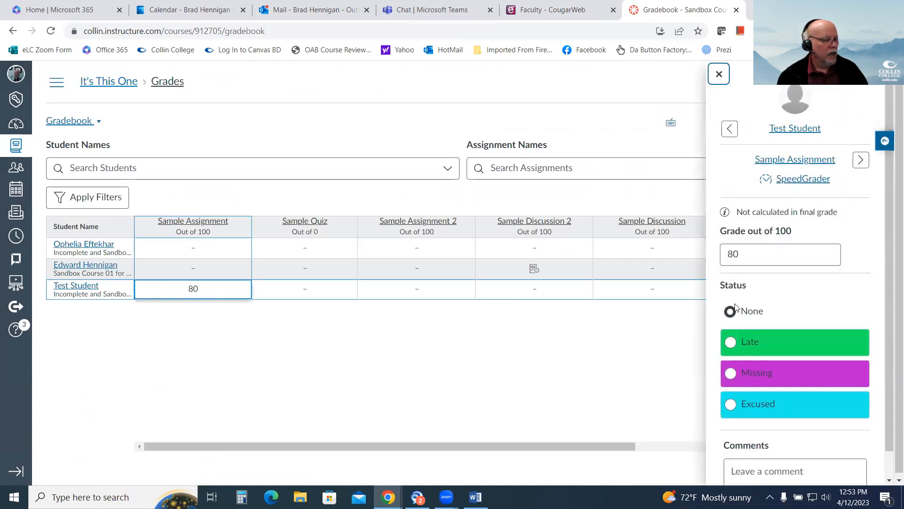
scroll(821, 331, "down", 1)
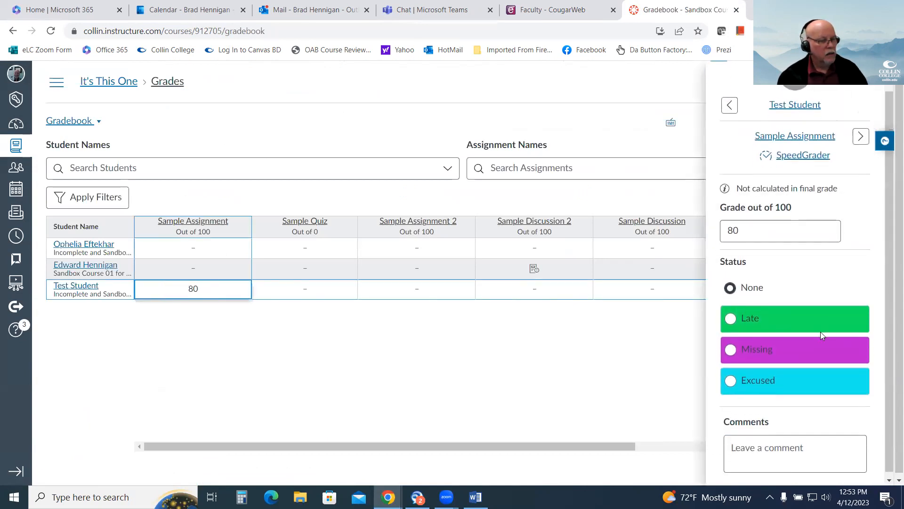
left_click(804, 151)
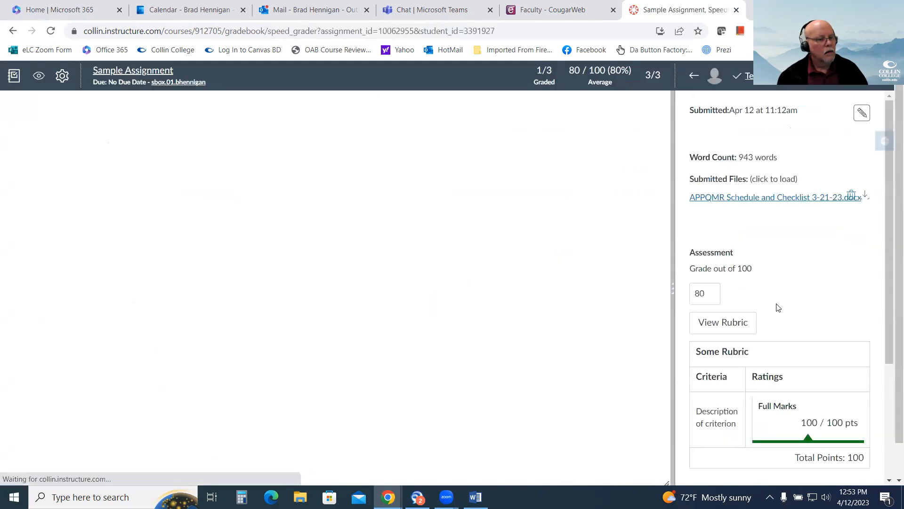
Clear the Full Marks rating in Some Rubric and save the assessment.
scroll(777, 301, "down", 3)
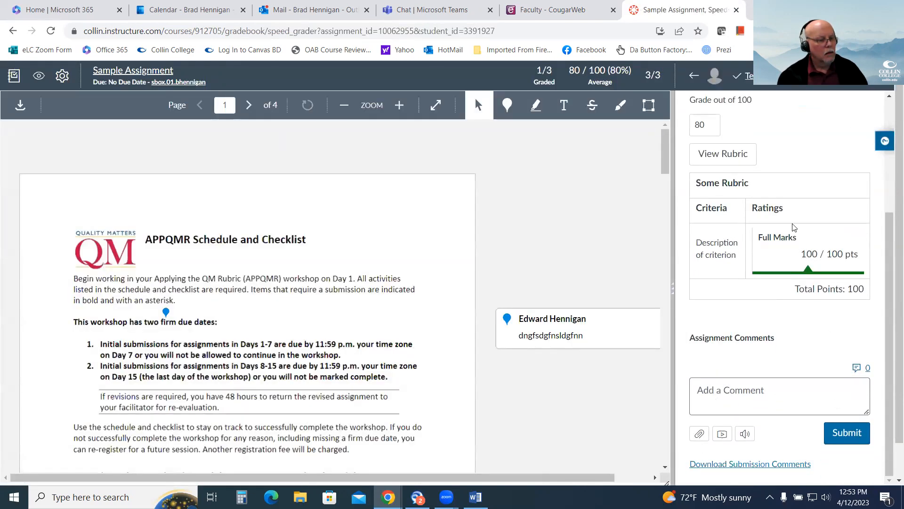
left_click(723, 161)
left_click(796, 219)
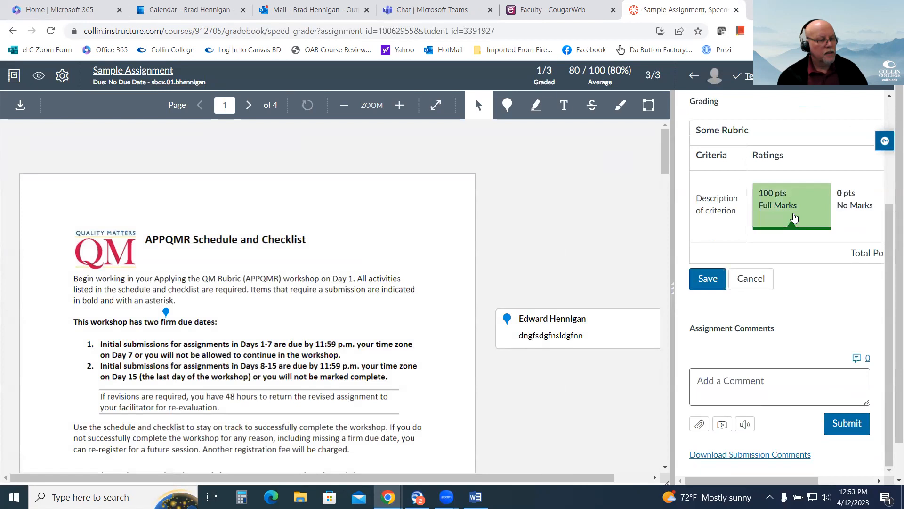
left_click(708, 278)
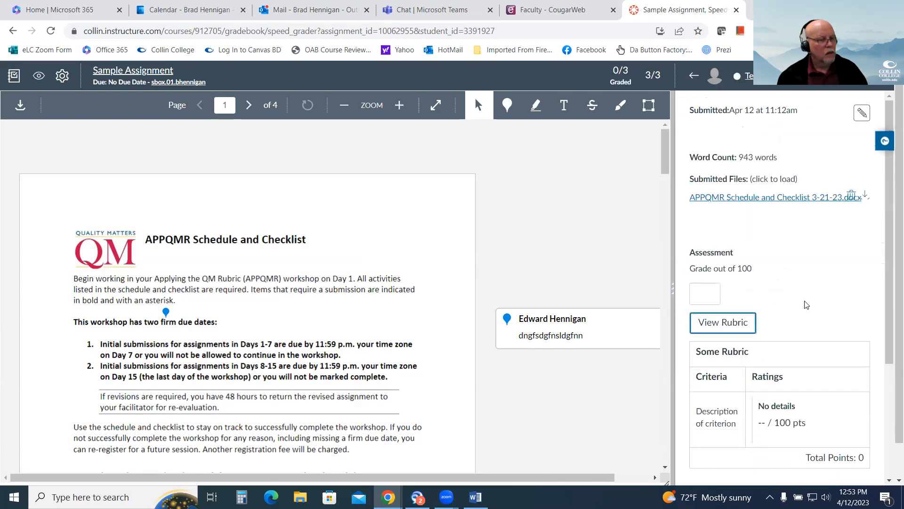
Reopen the rubric, rate the criterion as Full Marks (100 pts), and save the assessment.
scroll(837, 291, "down", 3)
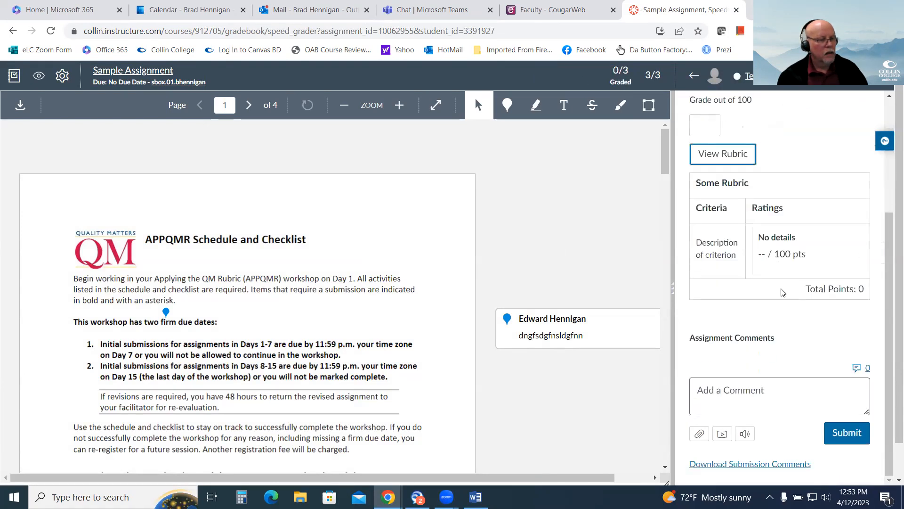
left_click(728, 159)
left_click(784, 207)
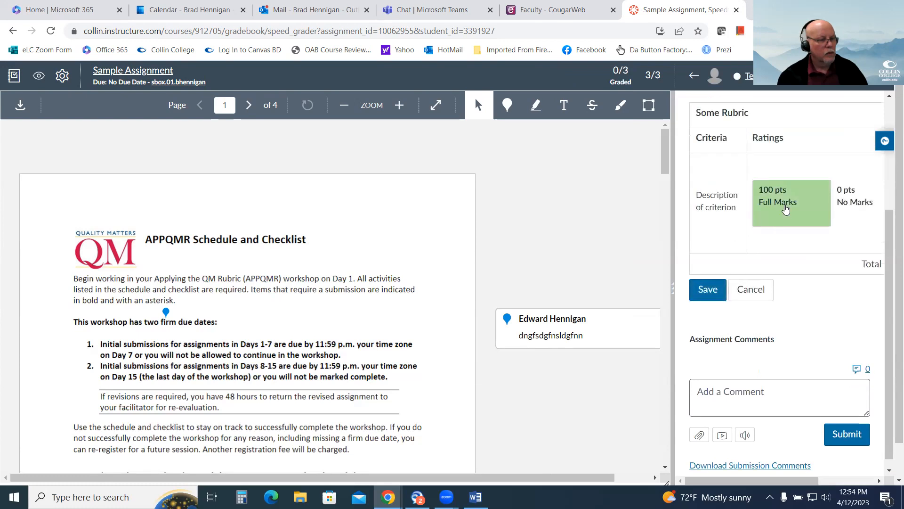
left_click(692, 287)
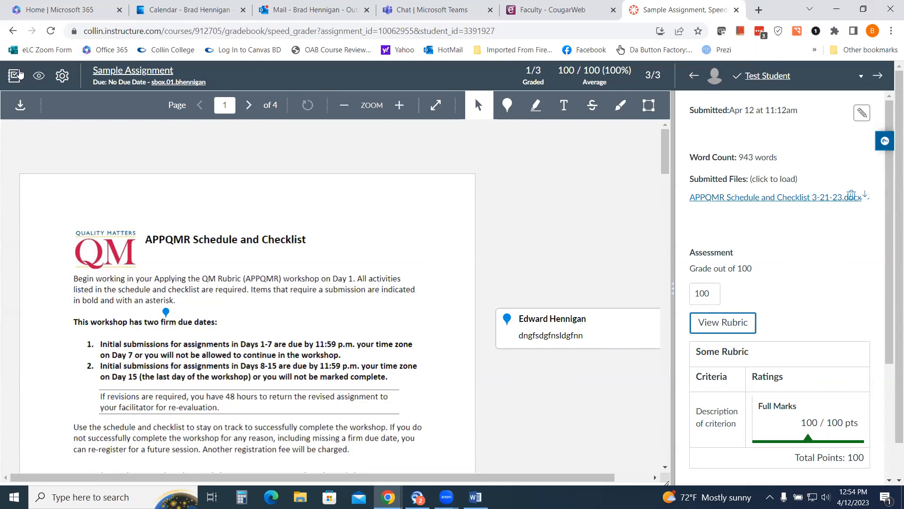
Return to the gradebook and view the course's list of rubrics.
left_click(13, 76)
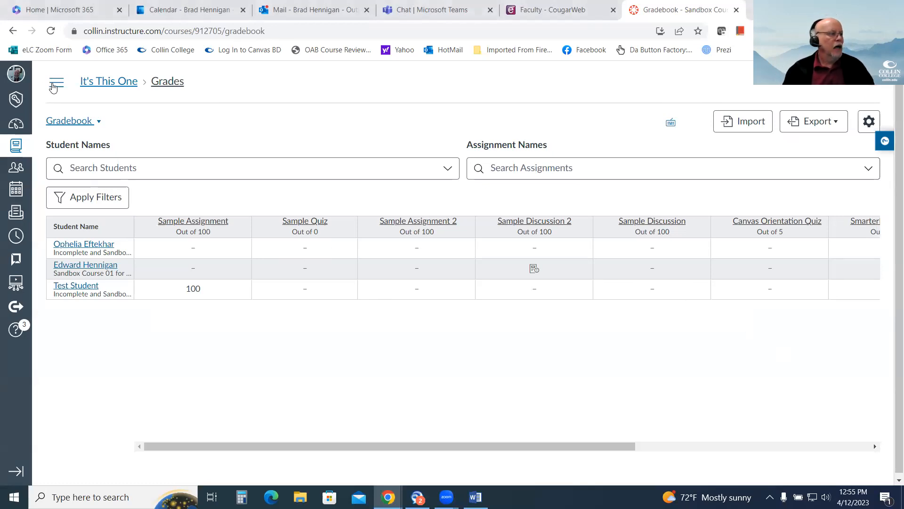
left_click(55, 84)
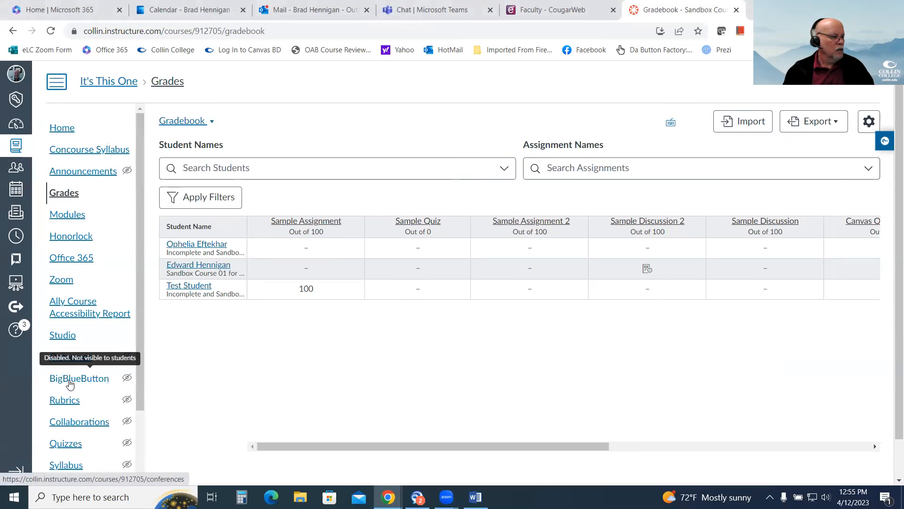
scroll(68, 376, "down", 1)
left_click(67, 341)
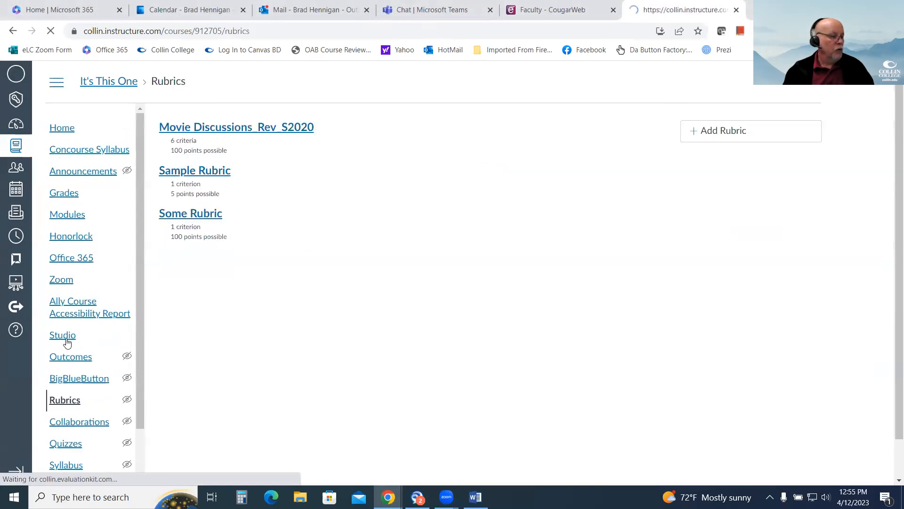
Go to the course modules and reopen Sample Assignment from Module 1.
left_click(67, 216)
scroll(396, 324, "down", 5)
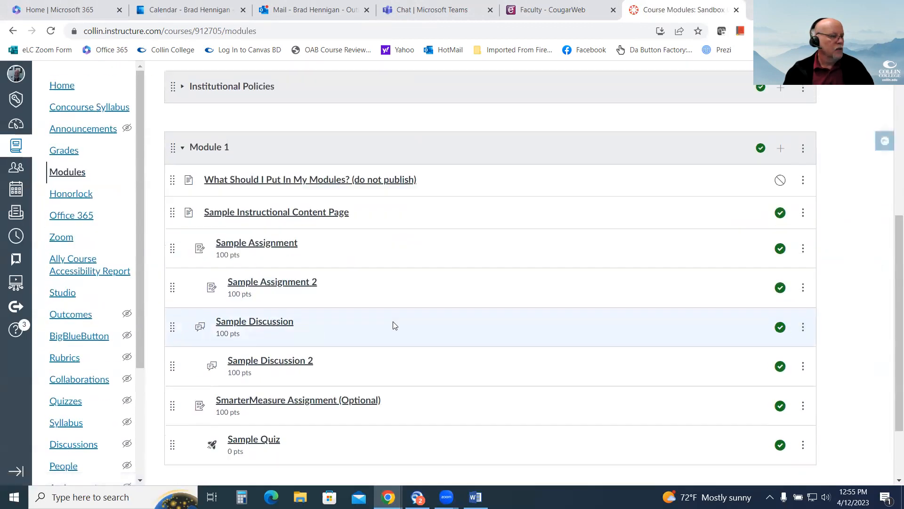
scroll(394, 325, "down", 1)
left_click(266, 189)
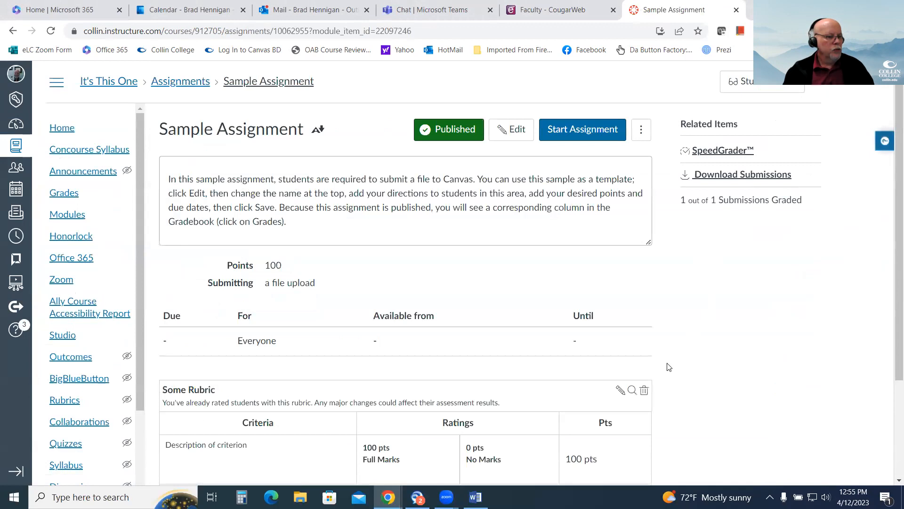
Browse the courses offering existing rubrics for Sample Assignment and close the rubric finder without choosing one.
left_click(632, 391)
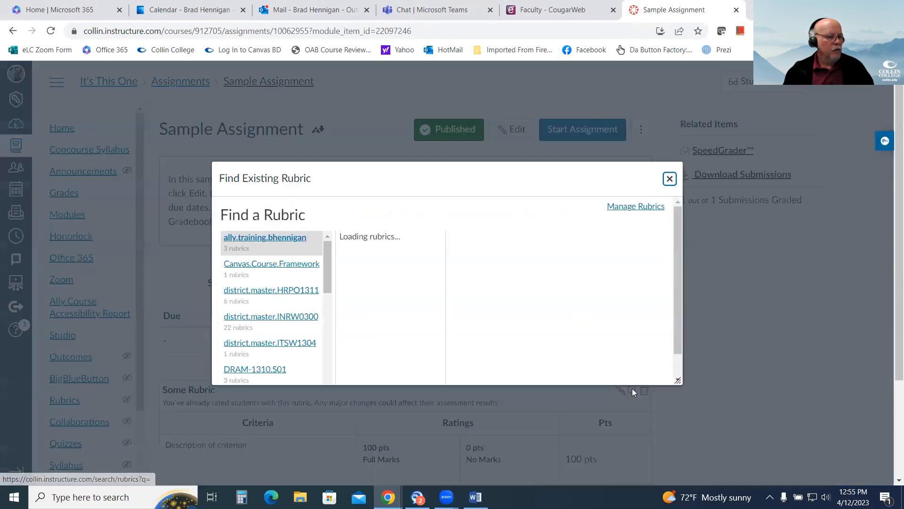
scroll(268, 287, "down", 5)
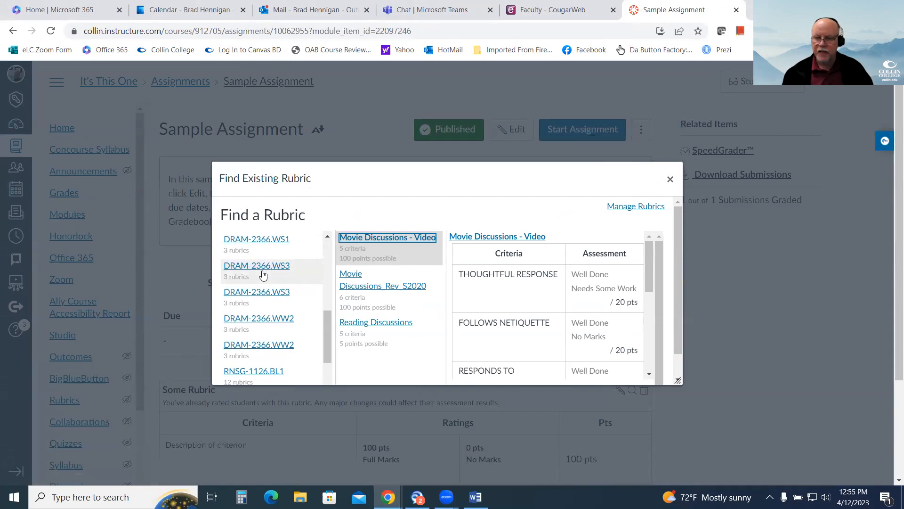
left_click_drag(328, 327, 328, 254)
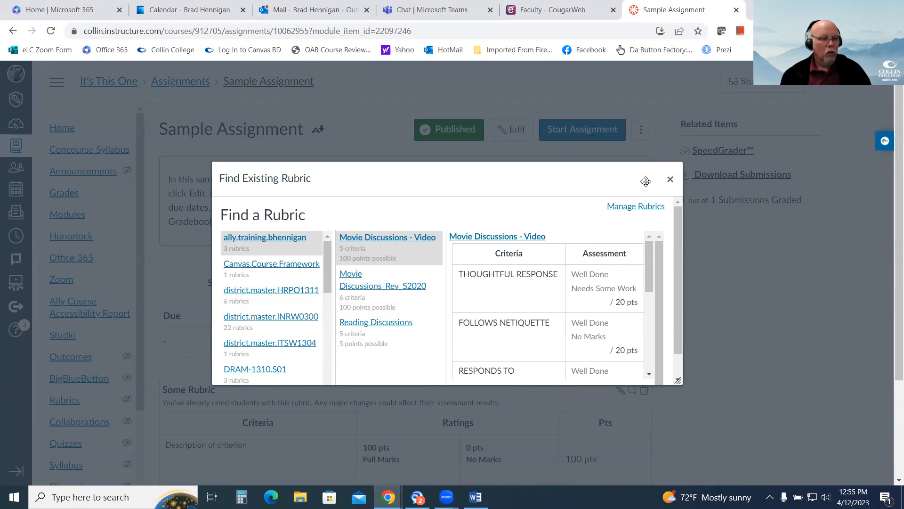
left_click(670, 179)
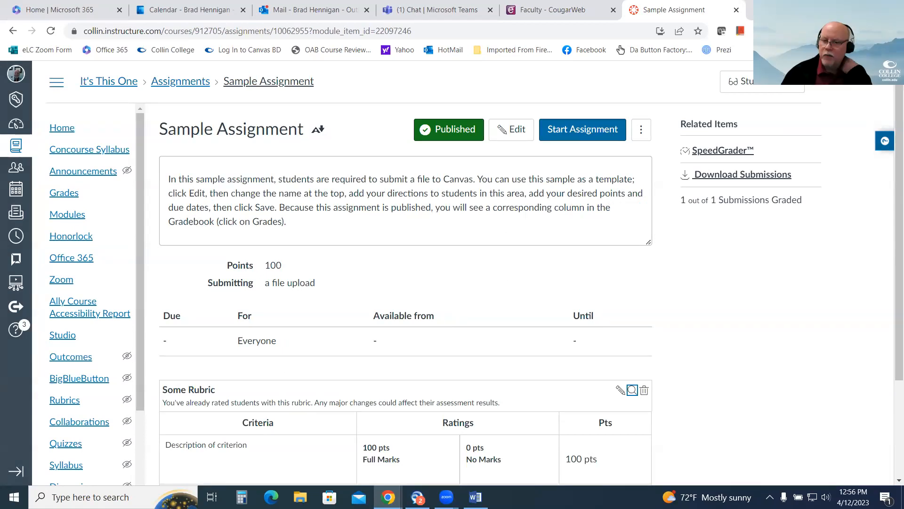
Open Some Rubric on Sample Assignment for editing, review its criteria and grading options, and leave the editor without saving changes.
scroll(786, 320, "down", 3)
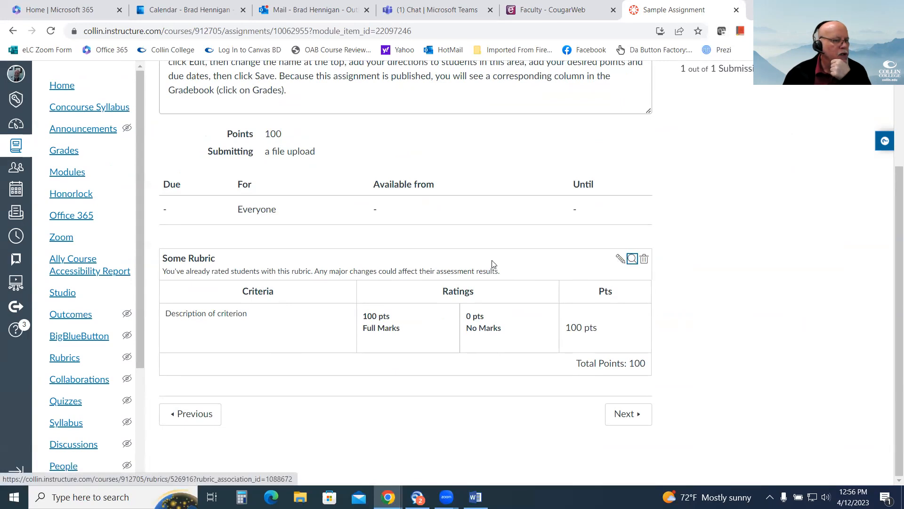
scroll(631, 354, "up", 1)
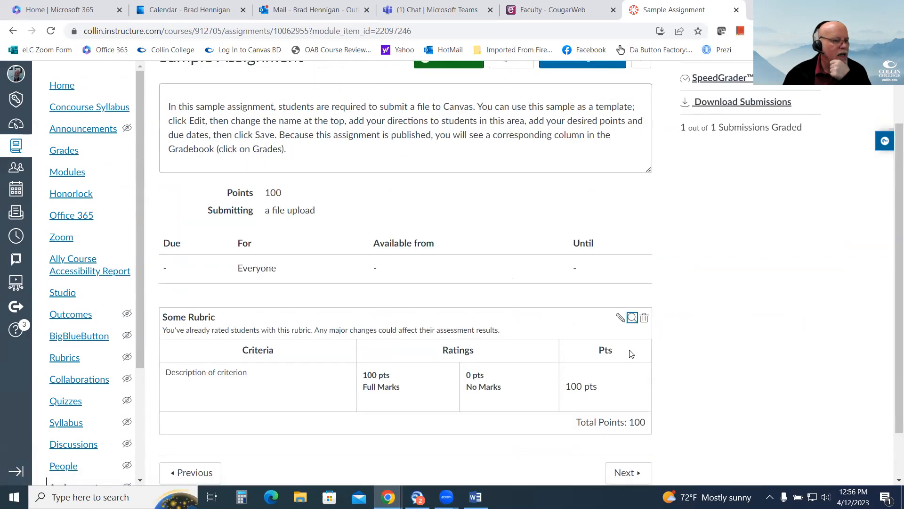
left_click(620, 319)
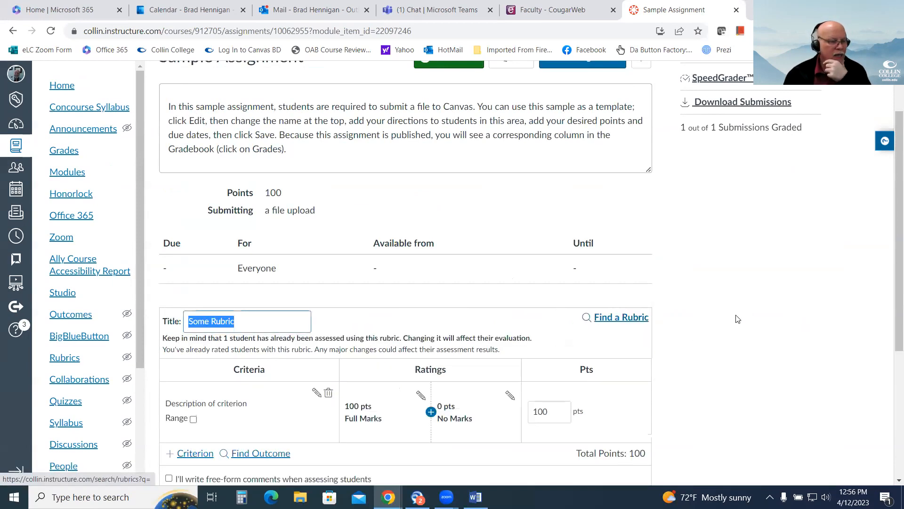
scroll(329, 306, "down", 4)
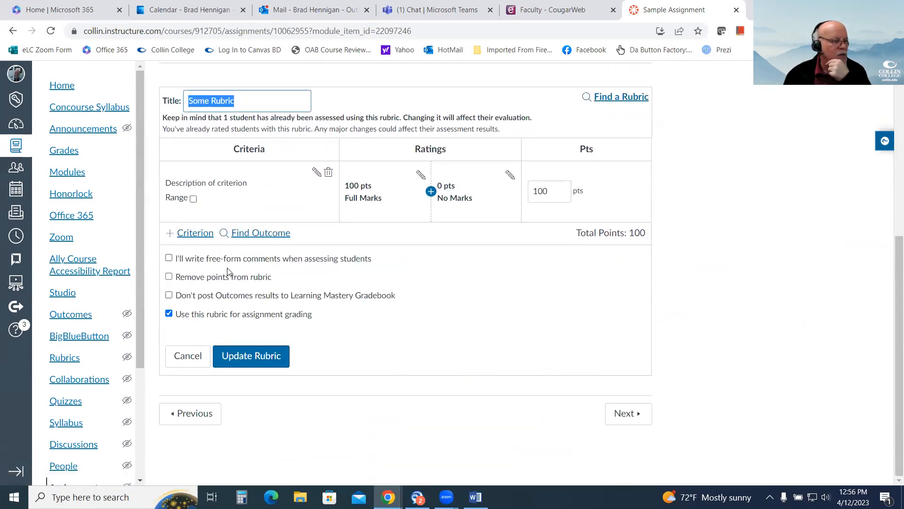
scroll(600, 348, "up", 3)
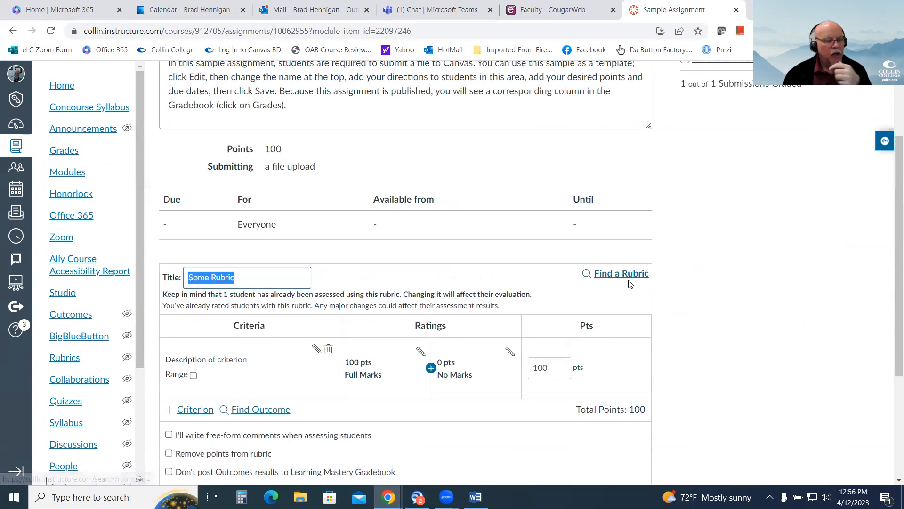
scroll(757, 333, "down", 4)
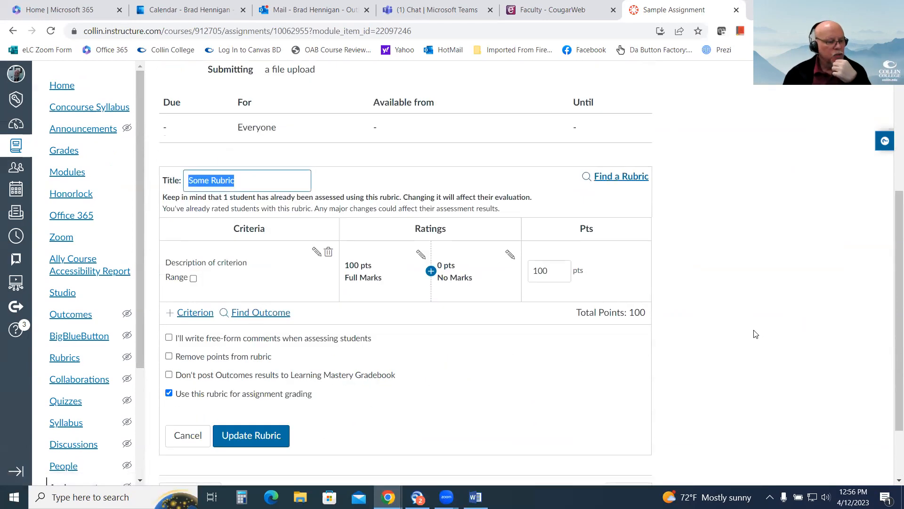
left_click(278, 358)
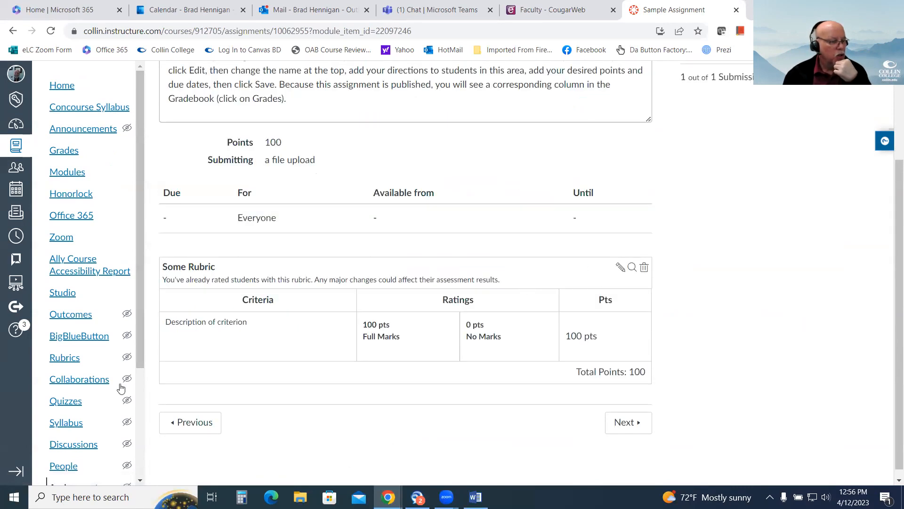
Reopen Some Rubric for editing and preview the existing rubric Movie Discussions_Rev_S2020 from the course DRAM-2366.WS3.
left_click(620, 267)
scroll(211, 375, "down", 2)
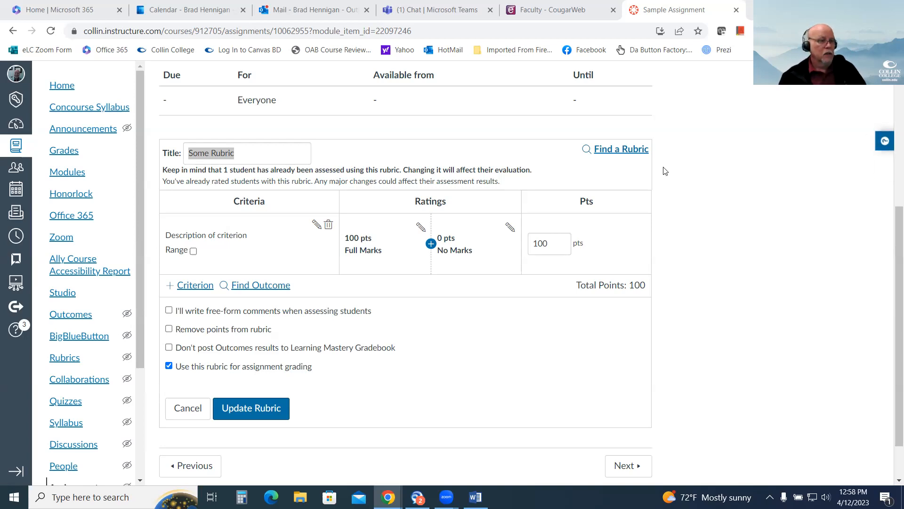
left_click(621, 150)
left_click_drag(325, 257, 326, 316)
left_click(286, 313)
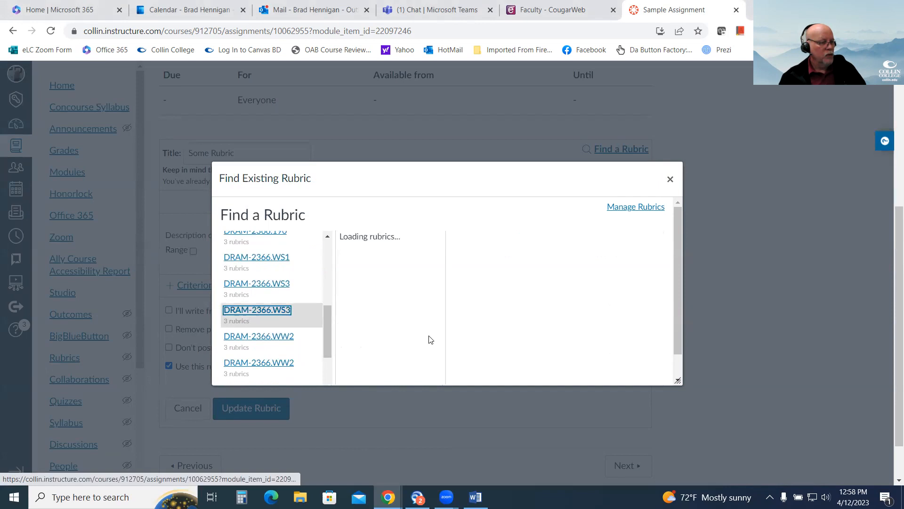
left_click(391, 290)
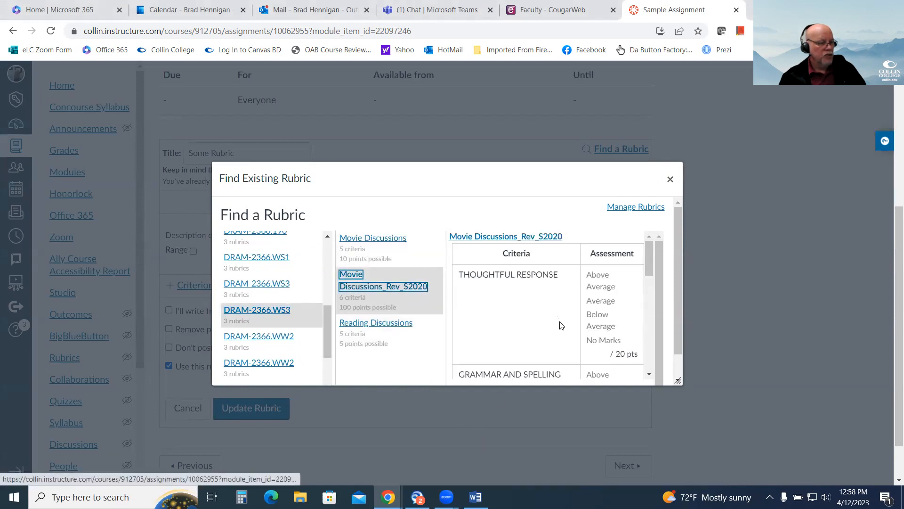
Review the previewed rubric through to its end, close the rubric finder without using it, and view the course's list of rubrics.
scroll(612, 348, "down", 8)
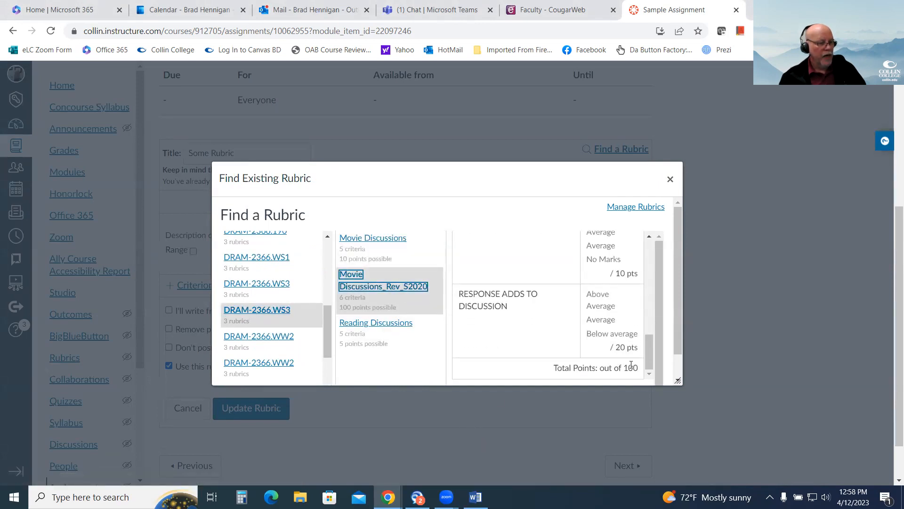
scroll(613, 377, "down", 1)
left_click_drag(675, 323, 680, 369)
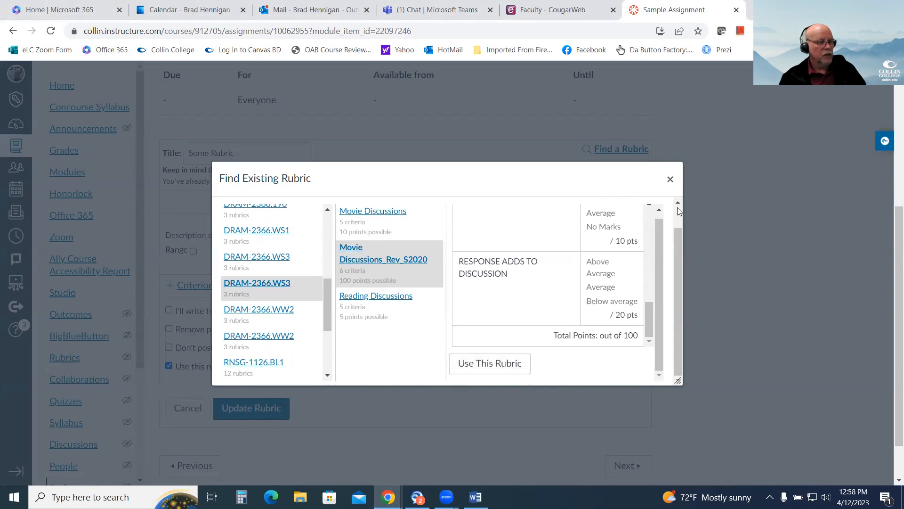
left_click(669, 179)
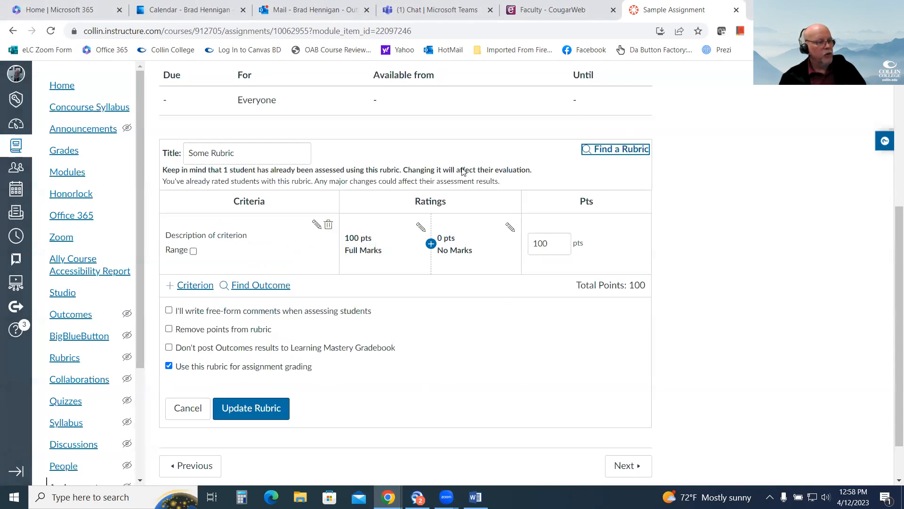
left_click(64, 361)
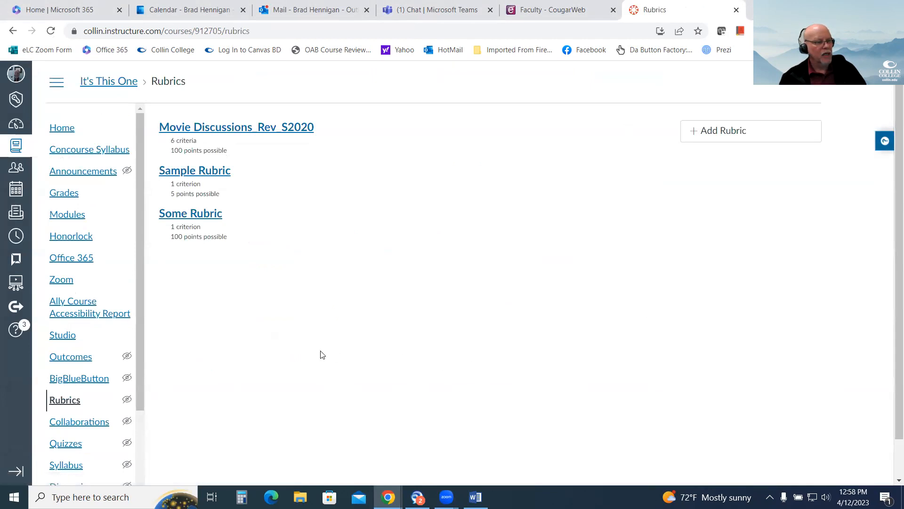